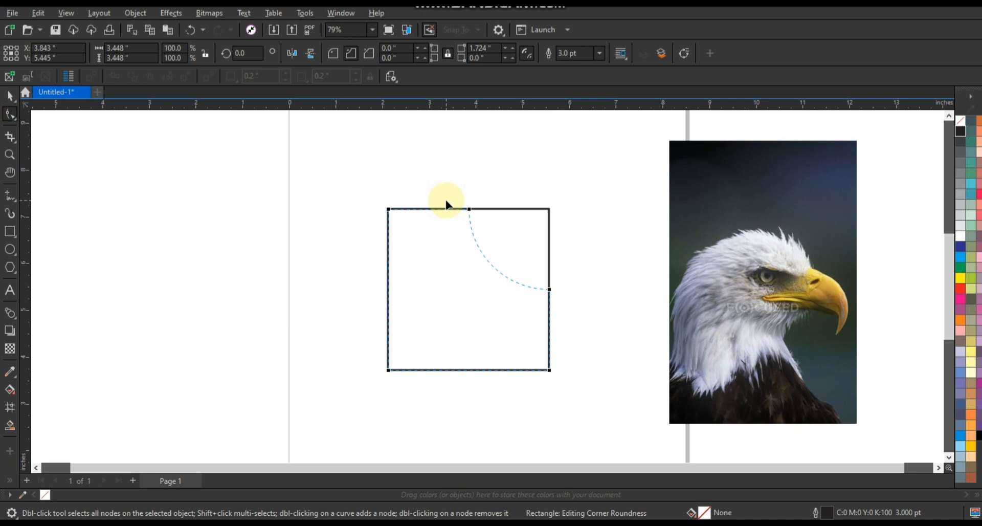
Round the square into a D shape with 1.724-inch right corners and small left corners of about 0.159 and 0.172 inches
{"action": "key", "text": "ctrl+z"}
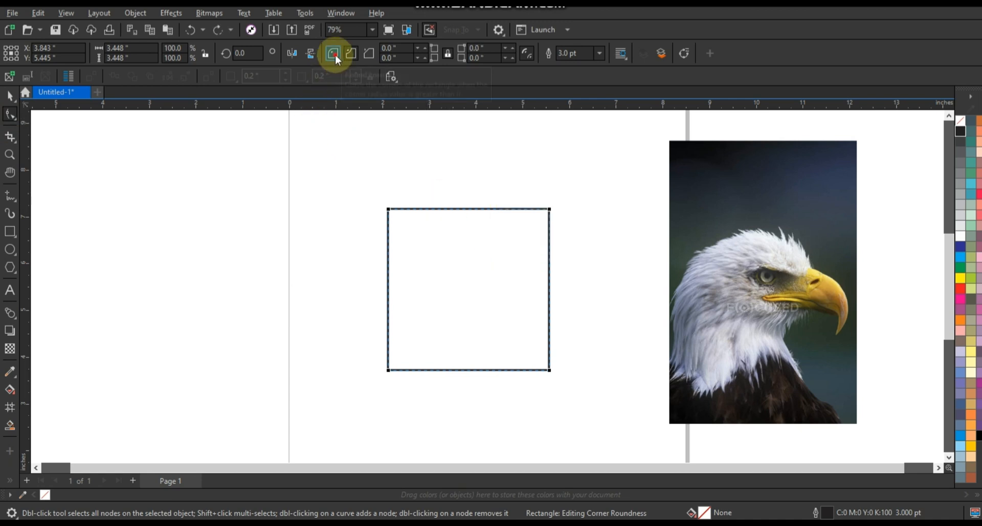
{"action": "left_click", "coordinate": [335, 54]}
{"action": "left_click_drag", "start_coordinate": [550, 210], "coordinate": [469, 209]}
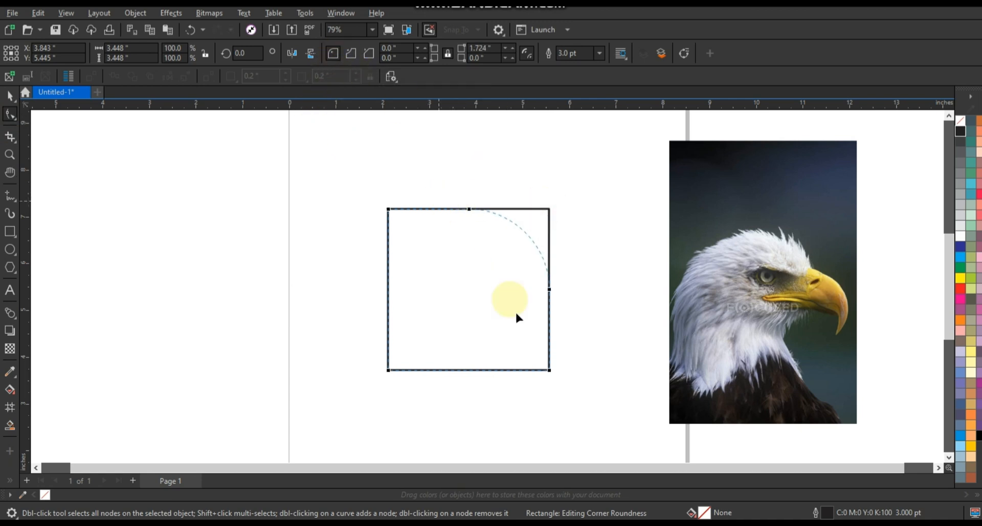
{"action": "left_click_drag", "start_coordinate": [515, 311], "coordinate": [527, 333]}
{"action": "left_click_drag", "start_coordinate": [551, 370], "coordinate": [428, 385]}
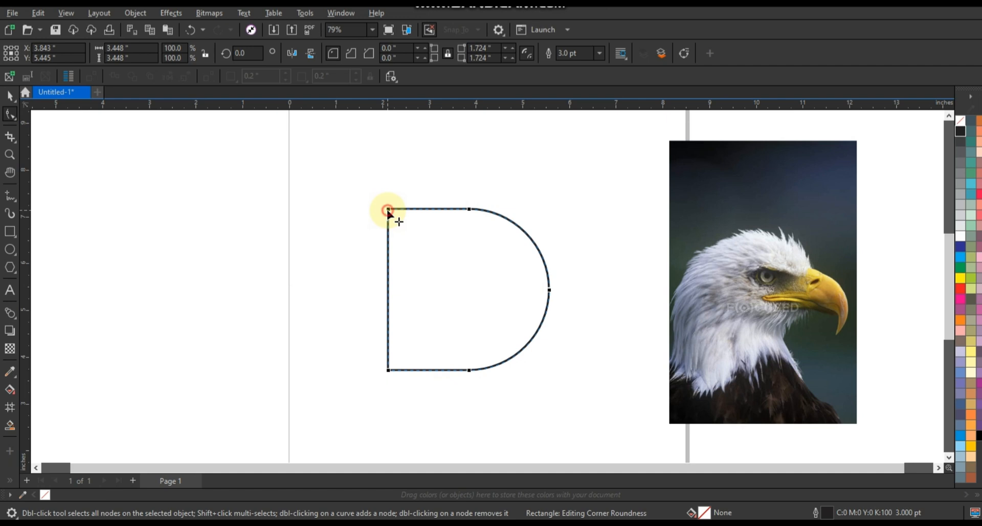
{"action": "left_click_drag", "start_coordinate": [387, 212], "coordinate": [389, 220]}
{"action": "left_click_drag", "start_coordinate": [388, 369], "coordinate": [388, 362]}
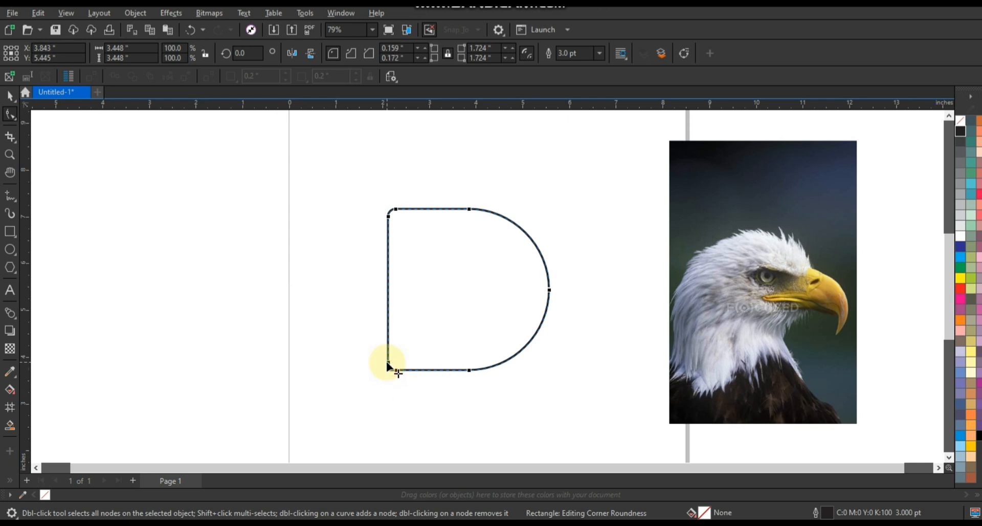
Place the eagle photo over the D shape and give it a uniform transparency of 49
{"action": "left_click", "coordinate": [11, 97]}
{"action": "left_click", "coordinate": [161, 239]}
{"action": "left_click_drag", "start_coordinate": [778, 368], "coordinate": [474, 363]}
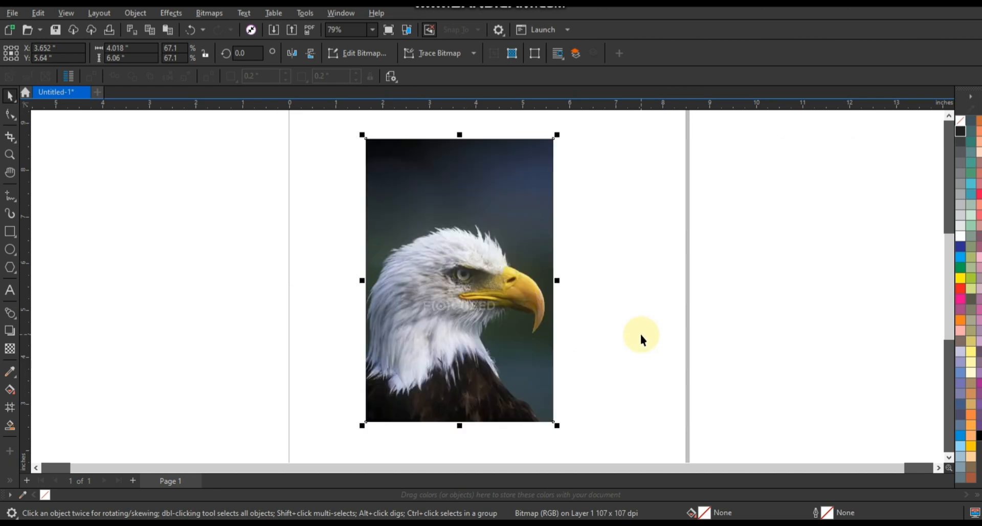
{"action": "left_click", "coordinate": [9, 349]}
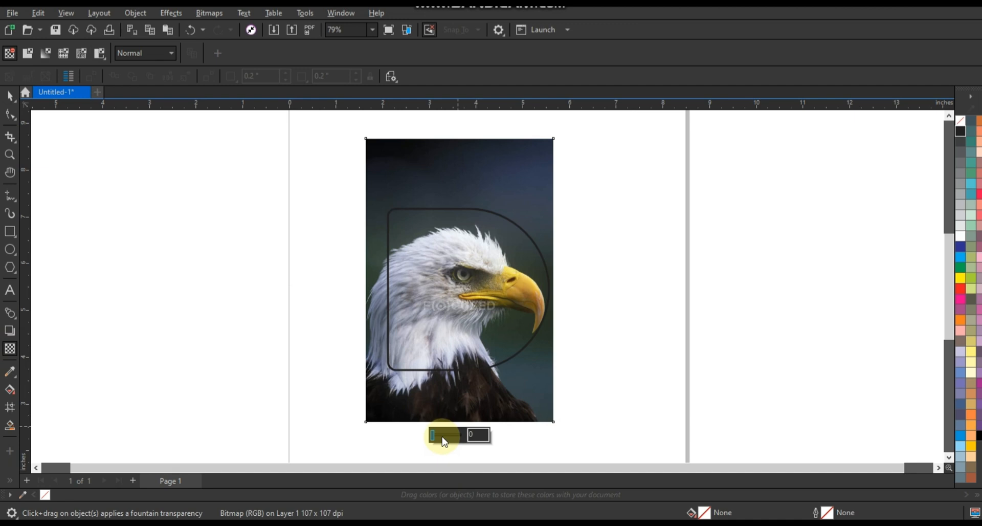
{"action": "left_click", "coordinate": [443, 439]}
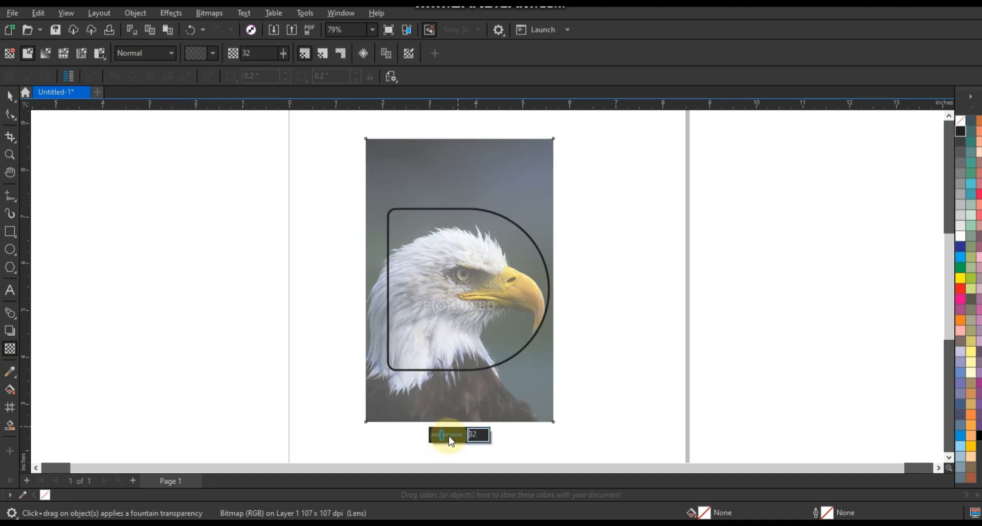
{"action": "left_click_drag", "start_coordinate": [445, 437], "coordinate": [447, 438]}
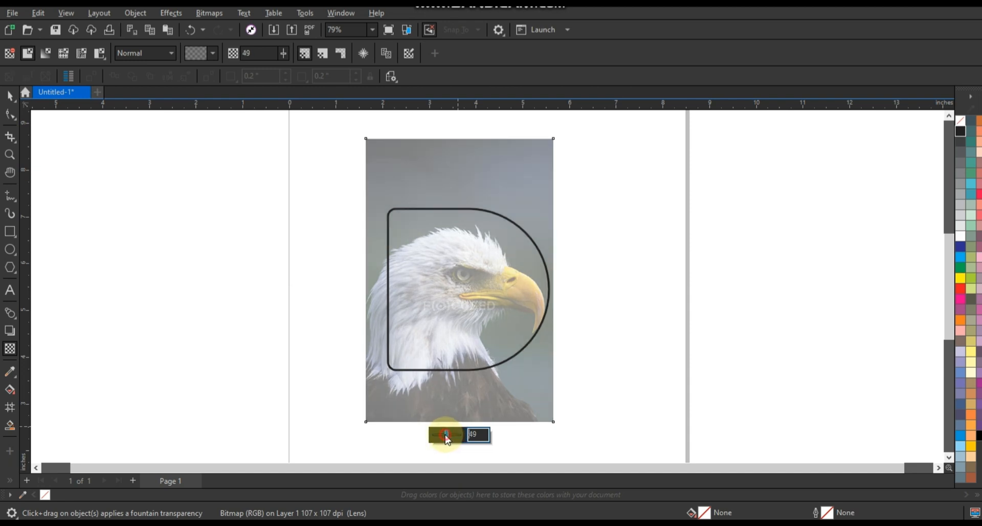
Scale the eagle photo down to about 58.7% and position it so the beak sits inside the D outline
{"action": "left_click", "coordinate": [10, 97]}
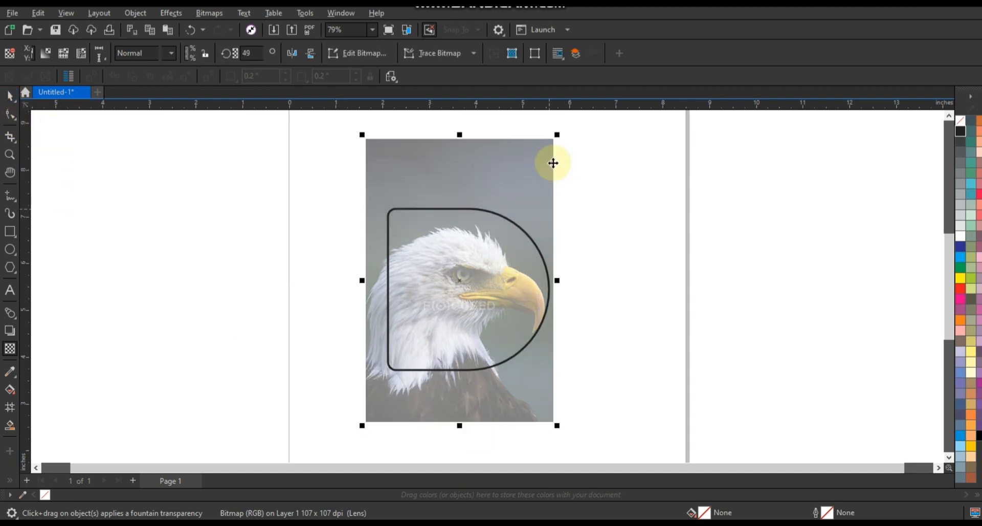
{"action": "left_click_drag", "start_coordinate": [558, 135], "coordinate": [541, 159]}
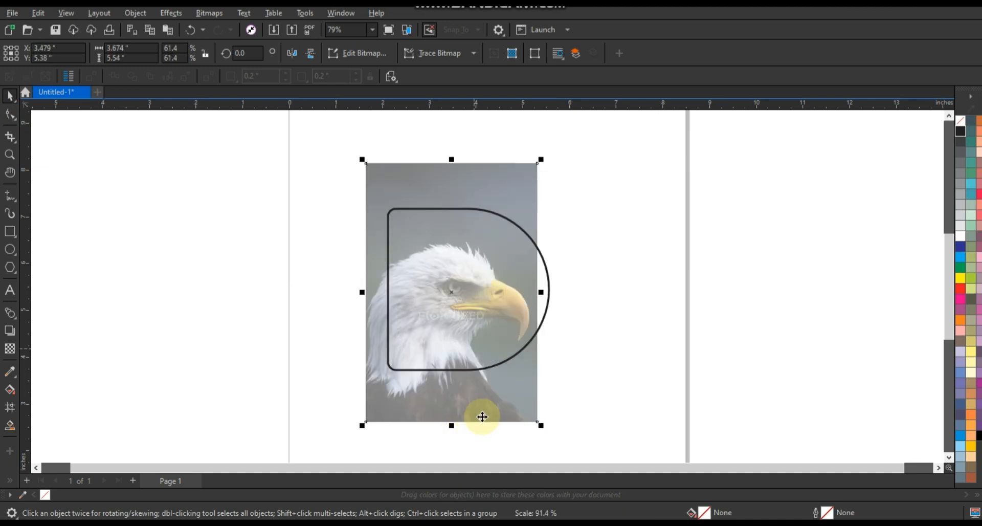
{"action": "left_click_drag", "start_coordinate": [482, 417], "coordinate": [481, 404]}
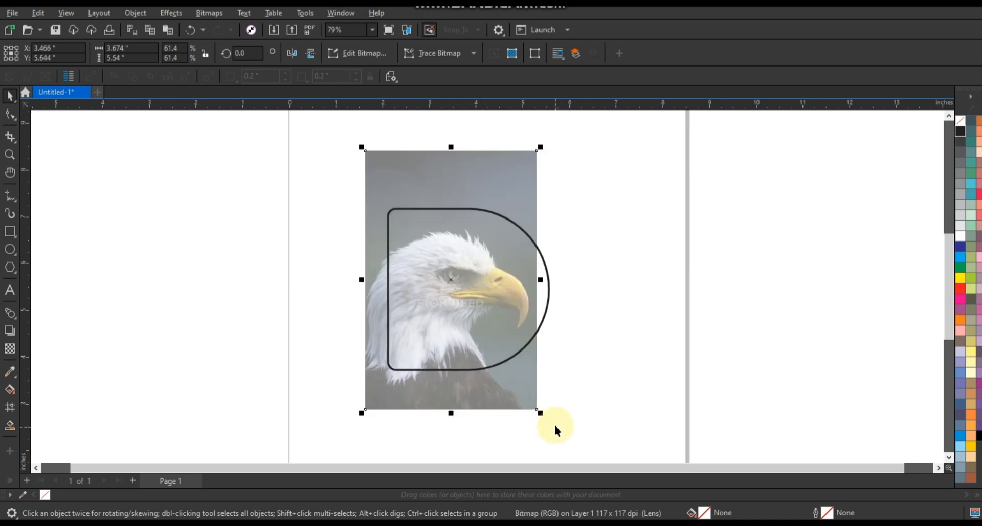
{"action": "left_click_drag", "start_coordinate": [543, 418], "coordinate": [516, 398]}
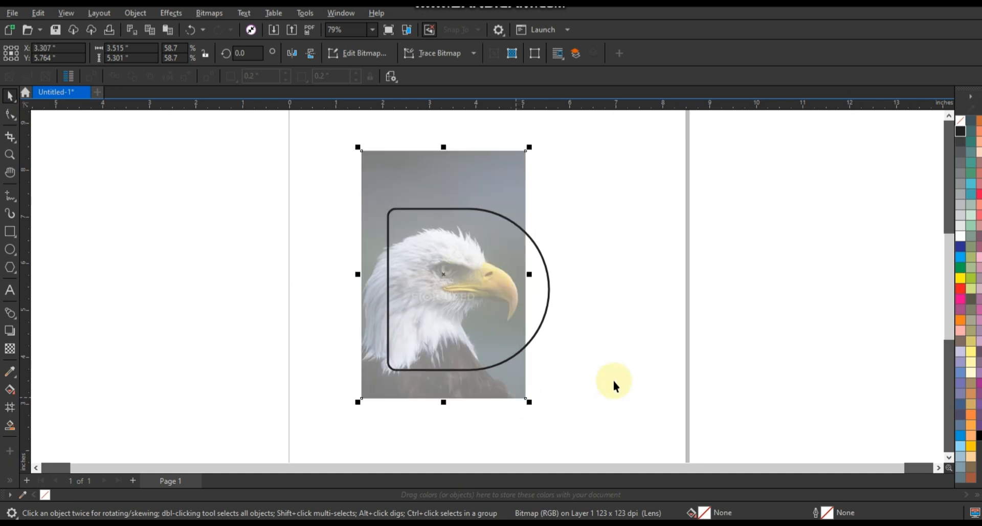
{"action": "left_click", "coordinate": [613, 381]}
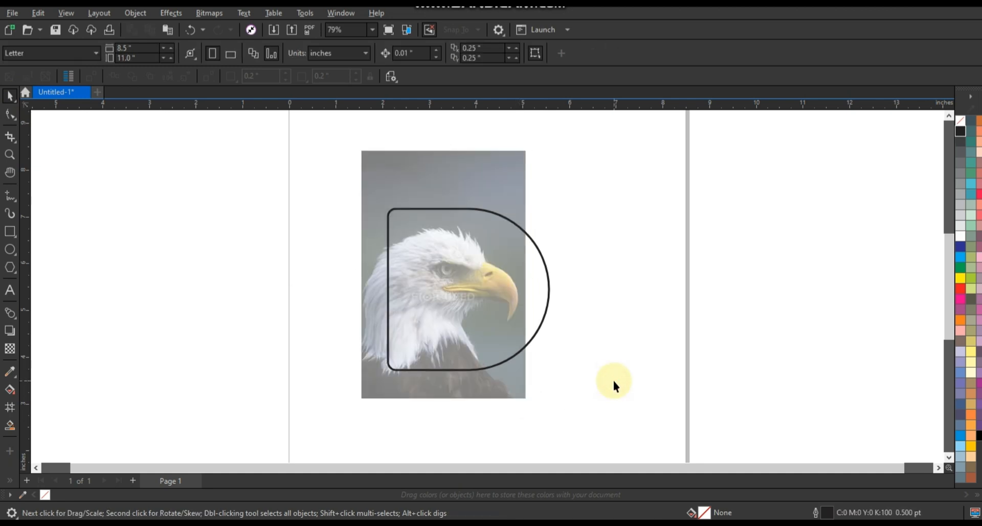
Nudge the eagle photo slightly left to an X position of 3.267 inches, then deselect it
{"action": "left_click", "coordinate": [493, 382]}
{"action": "key", "text": "Left"}
{"action": "key", "text": "Left"}
{"action": "key", "text": "Left"}
{"action": "key", "text": "Left"}
{"action": "key", "text": "Left"}
{"action": "key", "text": "Left"}
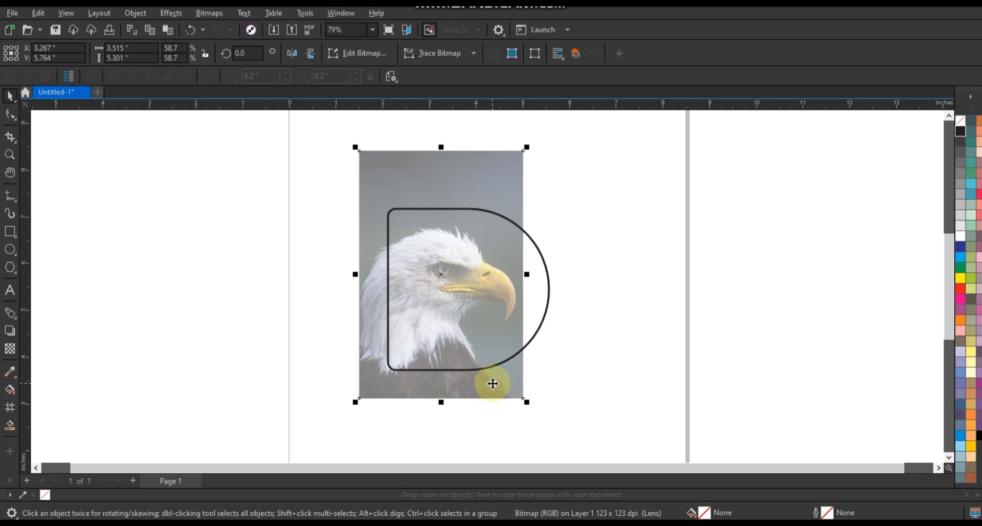
{"action": "left_click", "coordinate": [652, 351]}
Set the default outline width for new graphic objects to 3 pt, ready for Freehand drawing
{"action": "left_click", "coordinate": [9, 155]}
{"action": "left_click_drag", "start_coordinate": [372, 198], "coordinate": [588, 380]}
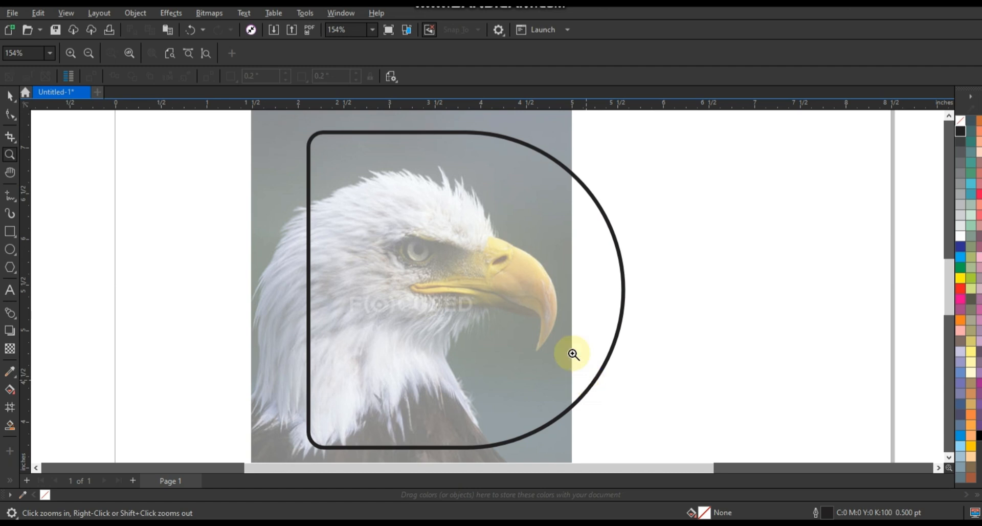
{"action": "left_click", "coordinate": [9, 197]}
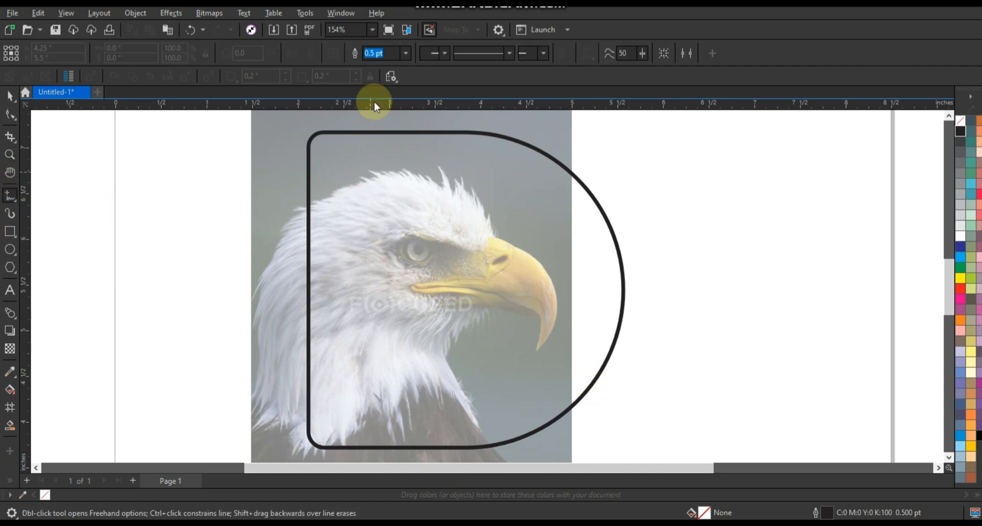
{"action": "left_click", "coordinate": [406, 55]}
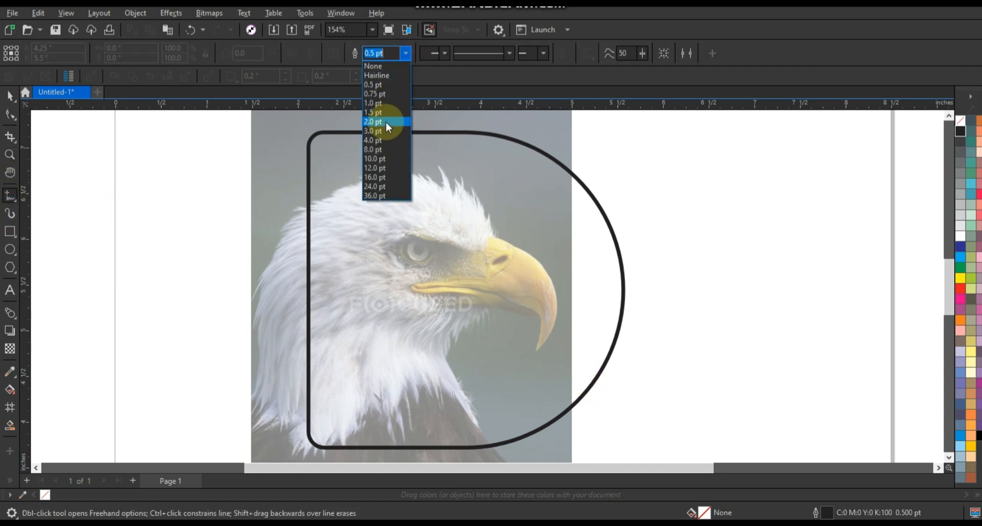
{"action": "left_click", "coordinate": [383, 125]}
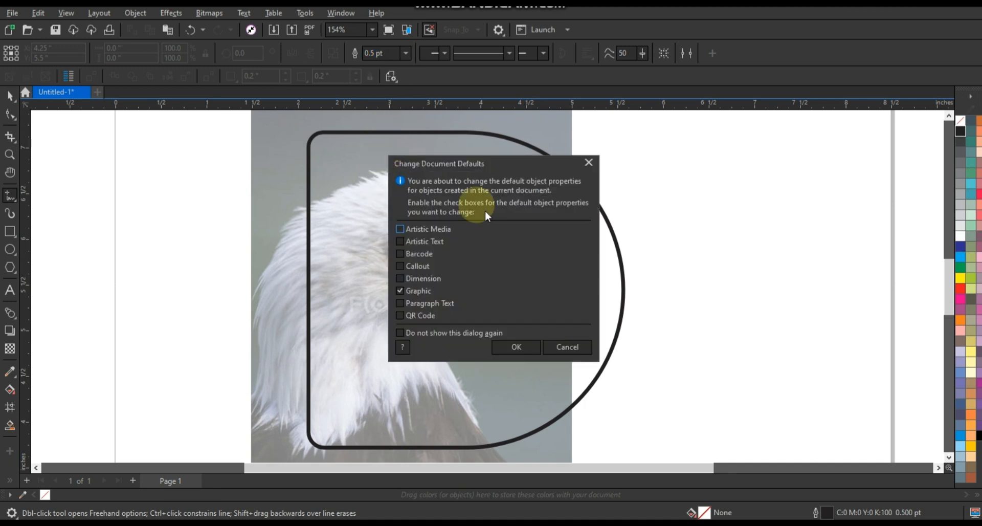
{"action": "left_click", "coordinate": [517, 347]}
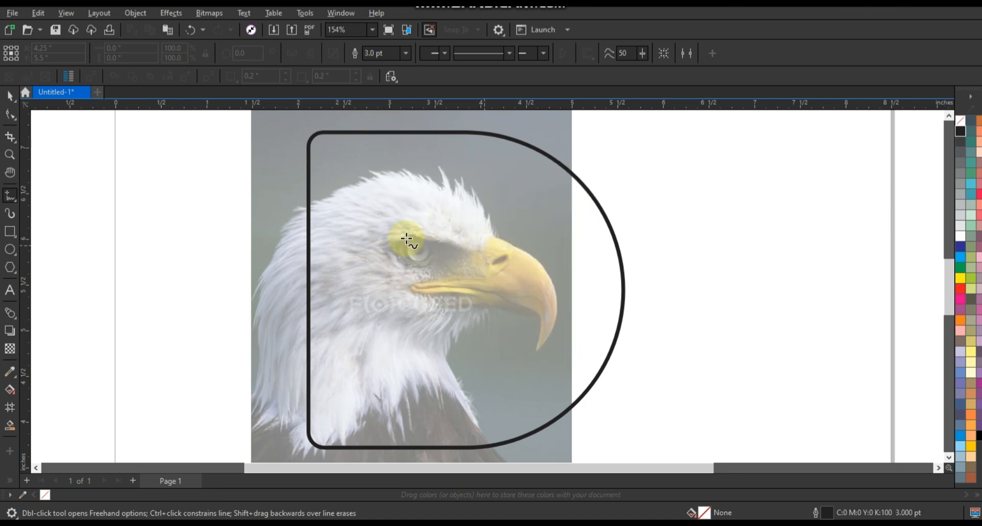
Draw a connected straight-segment line from the back of the eagle's head over the crown and forehead to the beak tip and down past the D's lower edge
{"action": "left_click", "coordinate": [296, 207]}
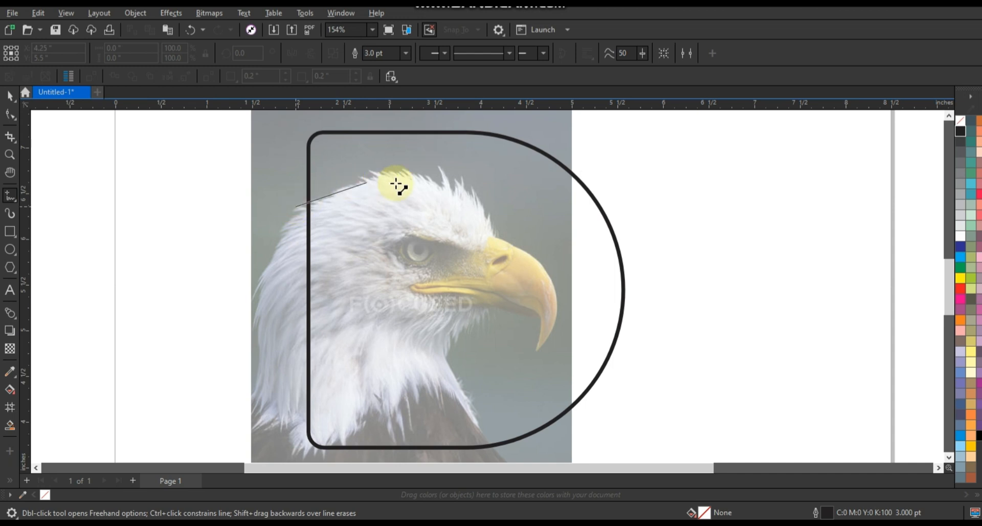
{"action": "double_click", "coordinate": [430, 188]}
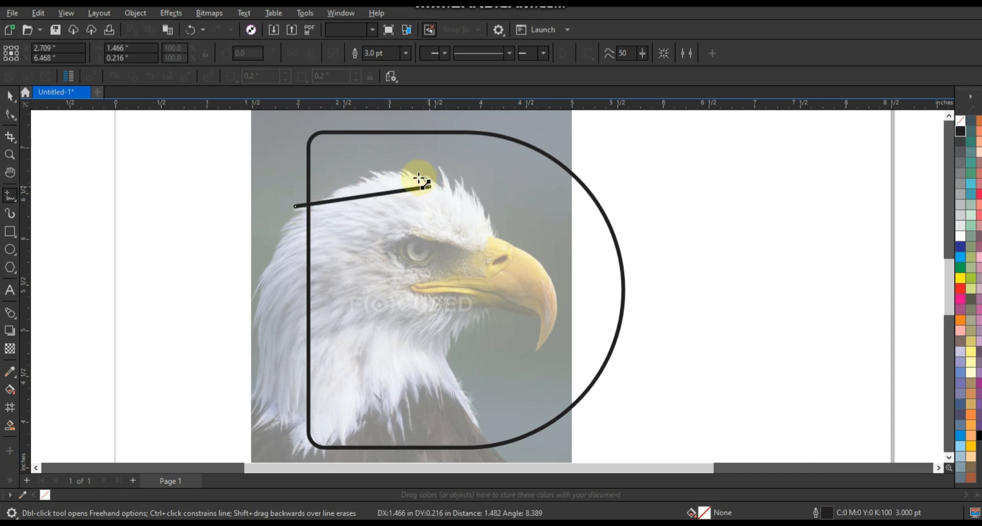
{"action": "double_click", "coordinate": [417, 176]}
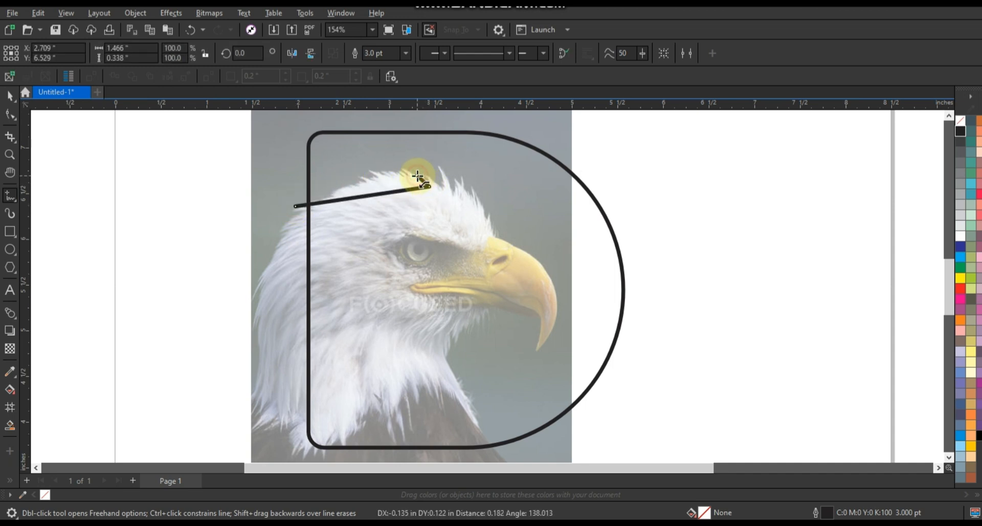
{"action": "double_click", "coordinate": [497, 235]}
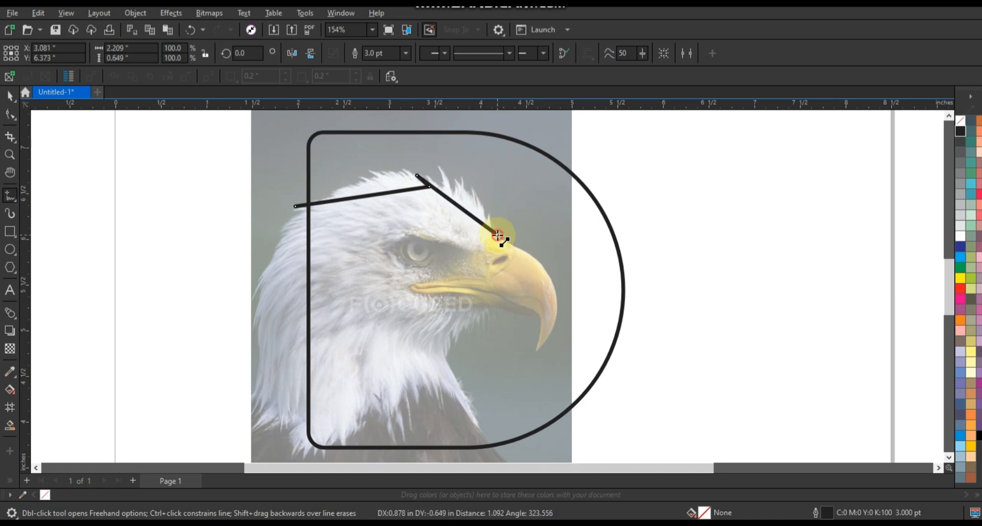
{"action": "double_click", "coordinate": [536, 339]}
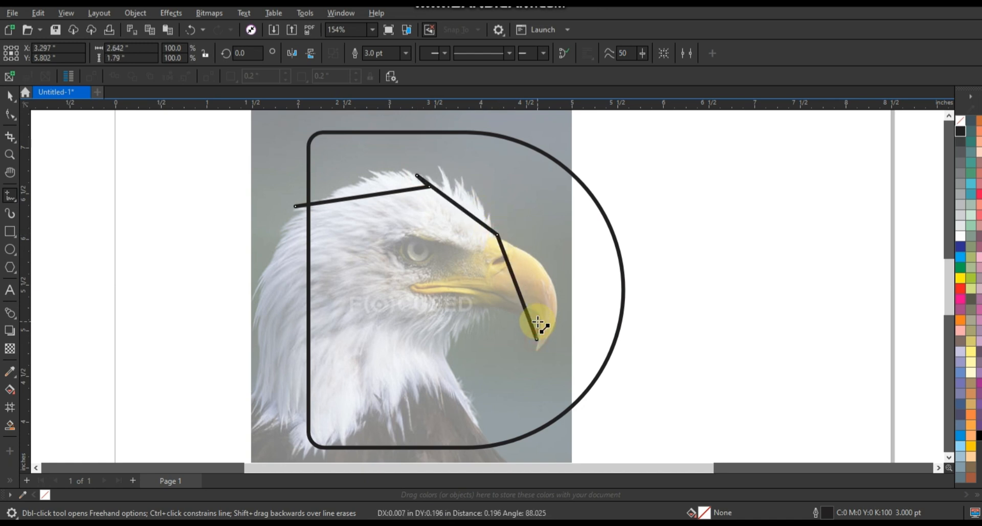
{"action": "double_click", "coordinate": [540, 442]}
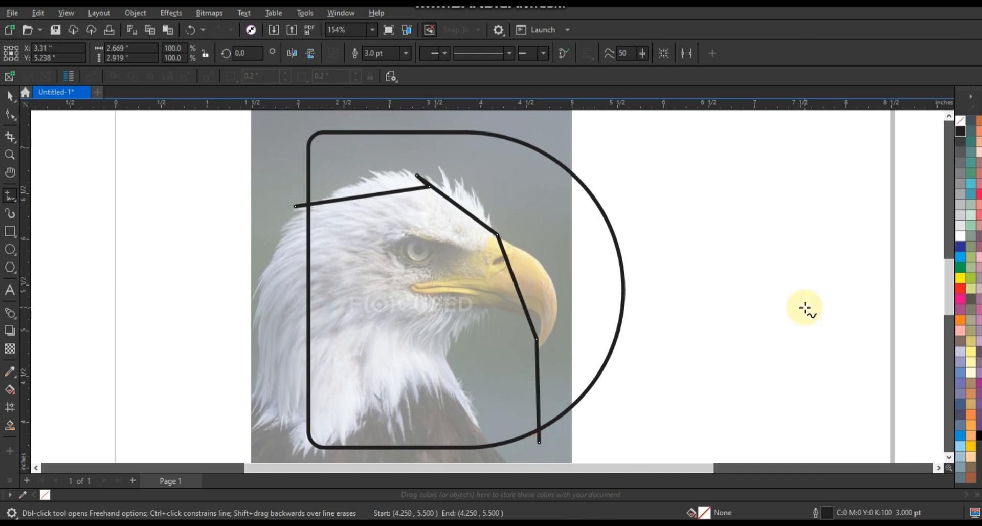
Convert all segments of the traced line to curves and bend the crown and forehead segments along the eagle's head
{"action": "left_click", "coordinate": [10, 114]}
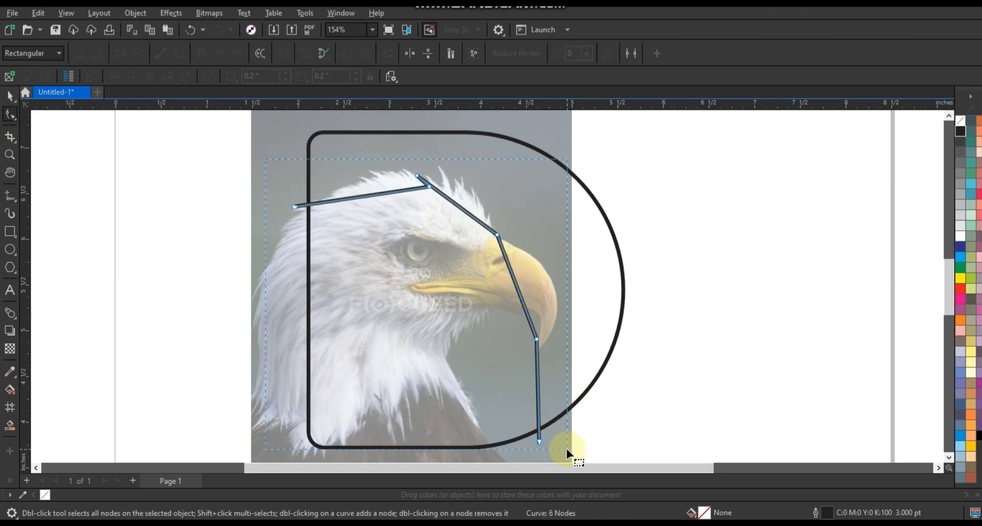
{"action": "left_click", "coordinate": [179, 53]}
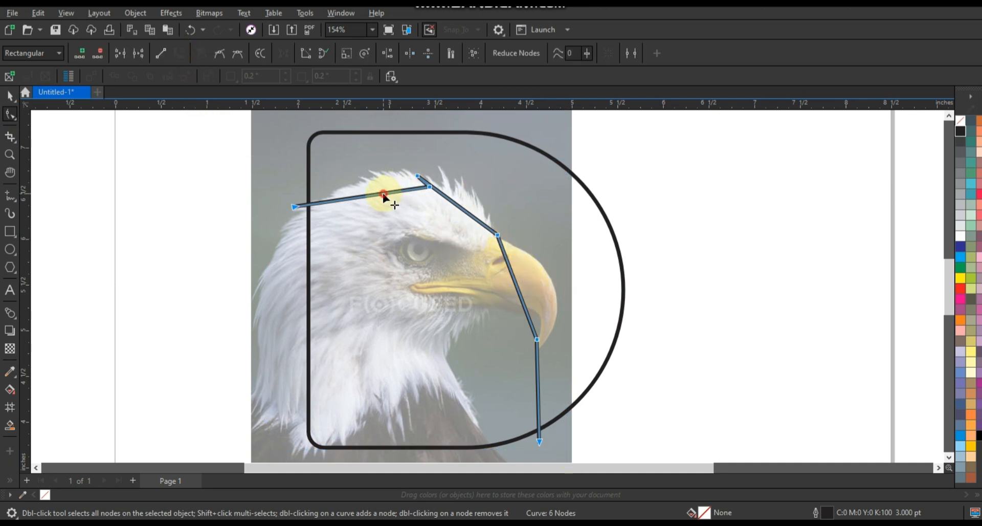
{"action": "left_click_drag", "start_coordinate": [384, 194], "coordinate": [377, 180]}
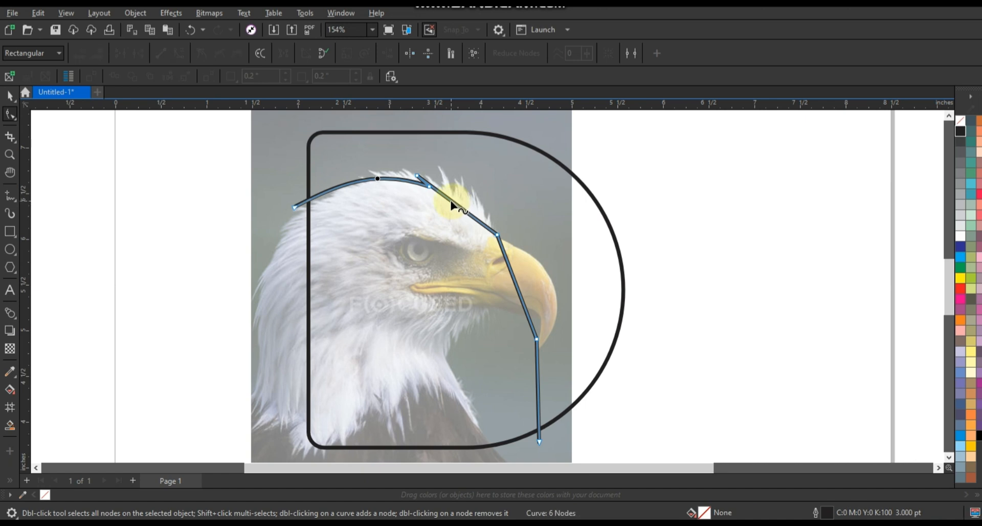
{"action": "left_click_drag", "start_coordinate": [452, 204], "coordinate": [428, 184]}
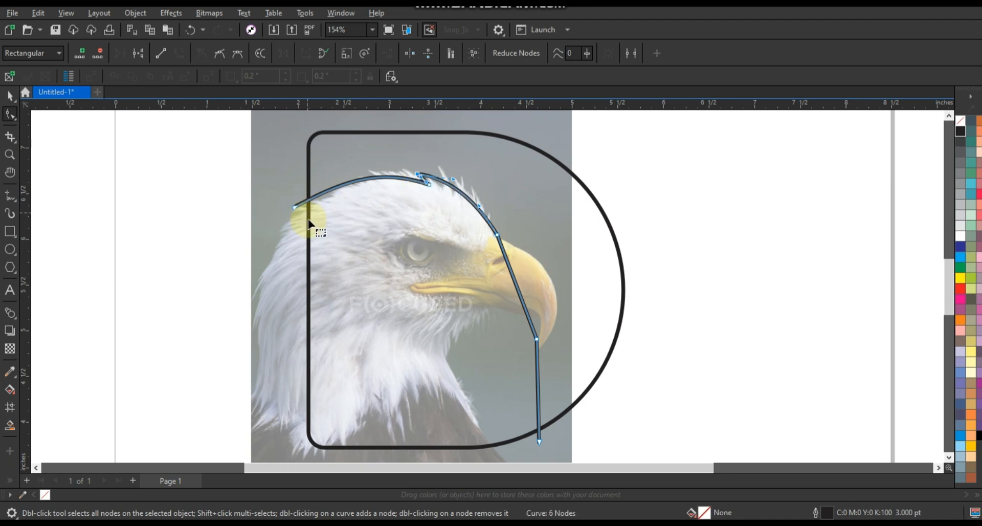
{"action": "left_click_drag", "start_coordinate": [296, 210], "coordinate": [317, 193]}
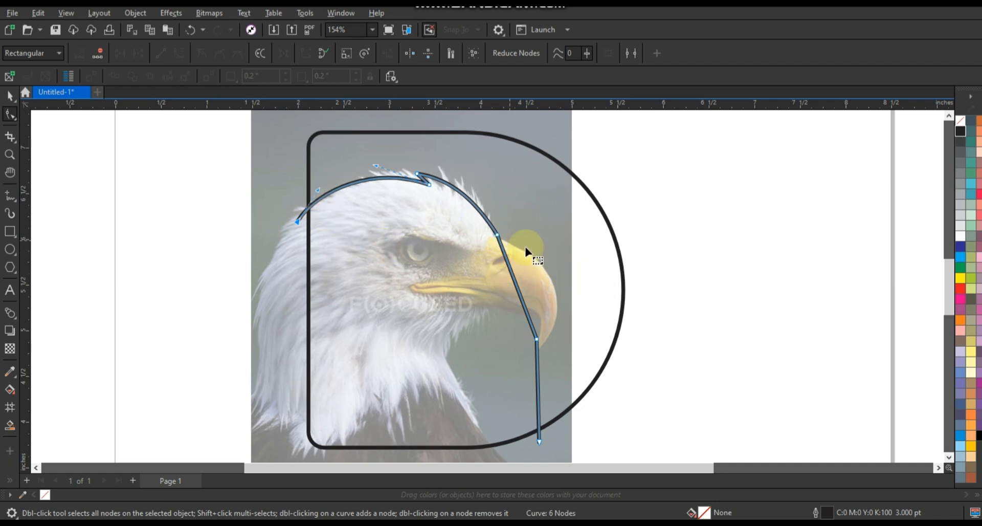
Curve the beak segment along the beak's upper edge and move the node between forehead and beak onto the beak's base
{"action": "left_click_drag", "start_coordinate": [528, 229], "coordinate": [533, 254]}
{"action": "left_click_drag", "start_coordinate": [526, 305], "coordinate": [565, 297]}
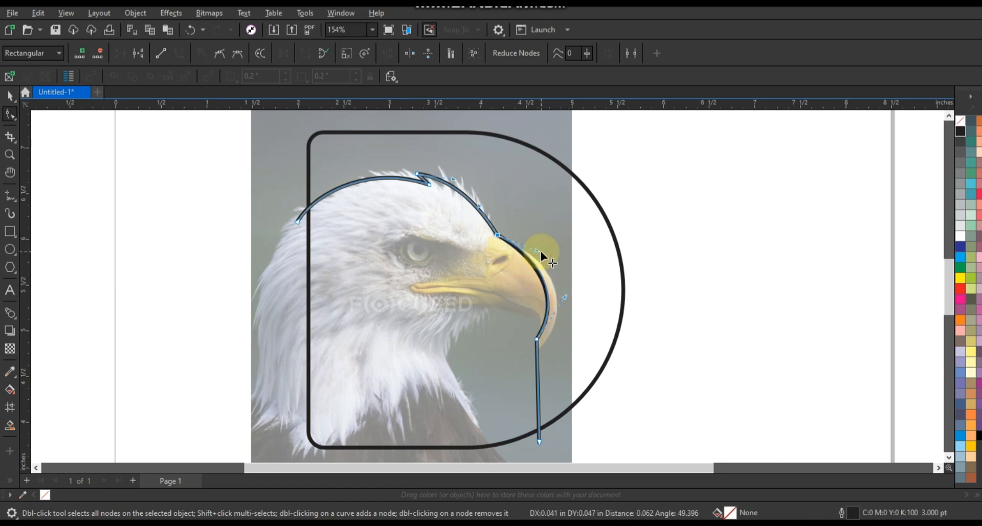
{"action": "left_click", "coordinate": [497, 236]}
{"action": "mouse_move", "coordinate": [496, 236]}
{"action": "left_mouse_down"}
{"action": "mouse_move", "coordinate": [504, 231]}
{"action": "mouse_move", "coordinate": [506, 243]}
{"action": "left_mouse_up"}
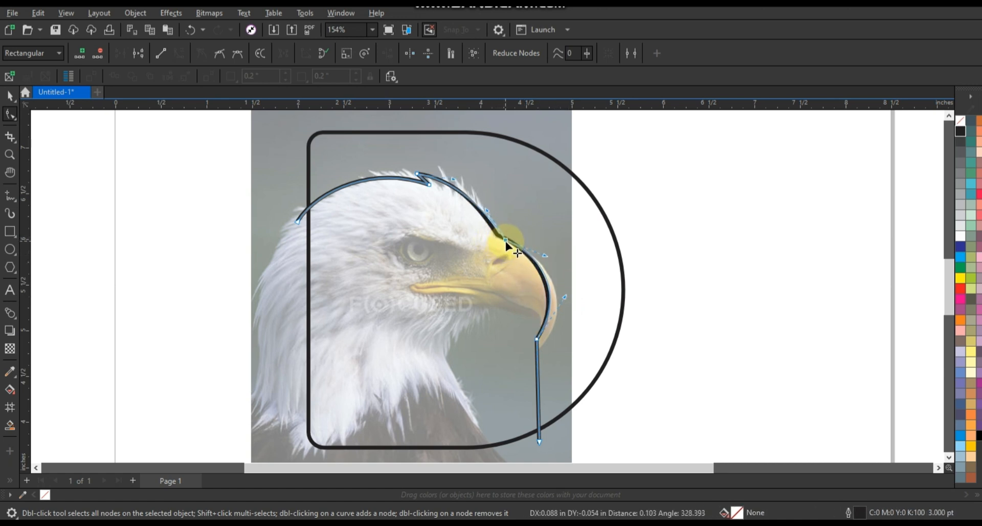
Adjust the forehead segment's curve handles to give it a fuller arch down to the beak
{"action": "mouse_move", "coordinate": [453, 179]}
{"action": "left_mouse_down"}
{"action": "mouse_move", "coordinate": [472, 182]}
{"action": "mouse_move", "coordinate": [457, 175]}
{"action": "left_mouse_up"}
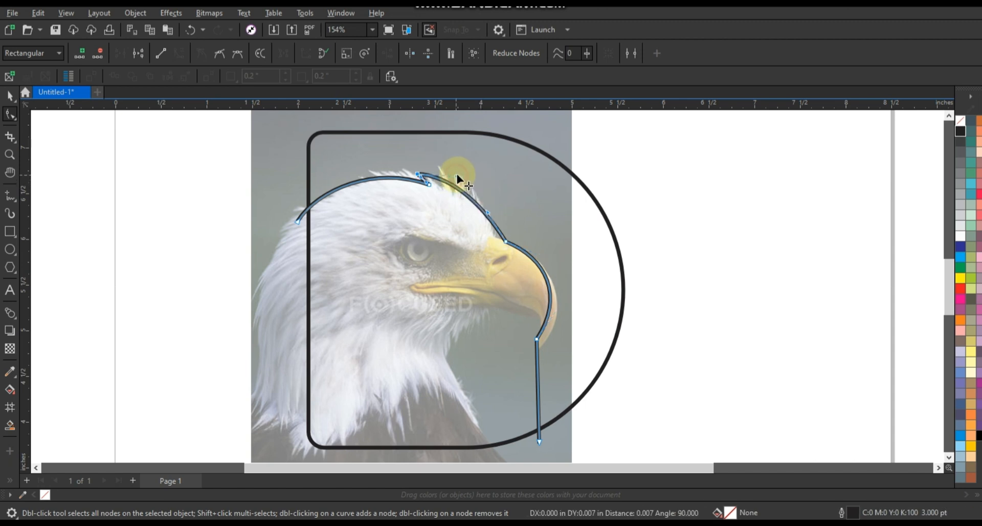
{"action": "left_click", "coordinate": [490, 210]}
{"action": "left_click_drag", "start_coordinate": [490, 208], "coordinate": [491, 210]}
{"action": "left_click_drag", "start_coordinate": [460, 175], "coordinate": [460, 173]}
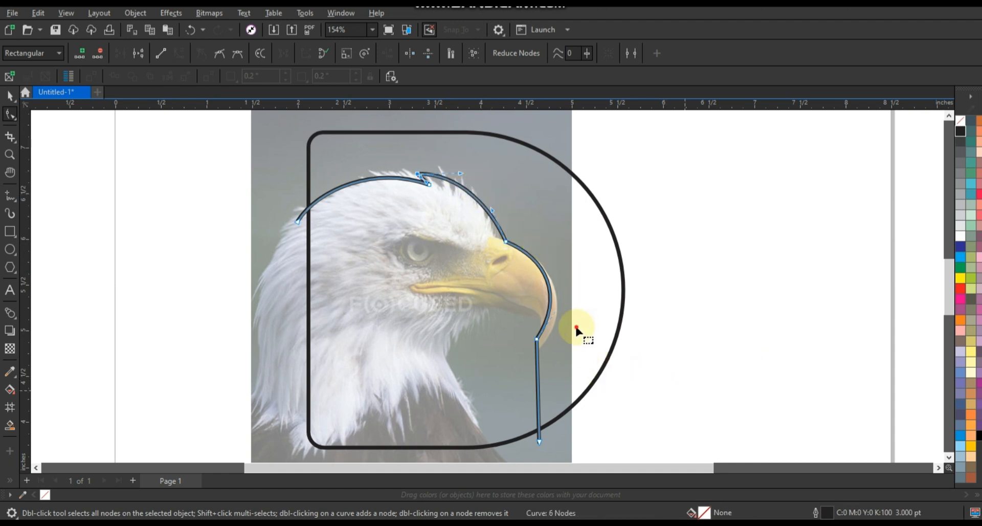
Bend the segment below the beak tip into a rounded throat hook that sweeps down to the D's lower edge
{"action": "left_click", "coordinate": [530, 370]}
{"action": "left_click_drag", "start_coordinate": [537, 374], "coordinate": [478, 265]}
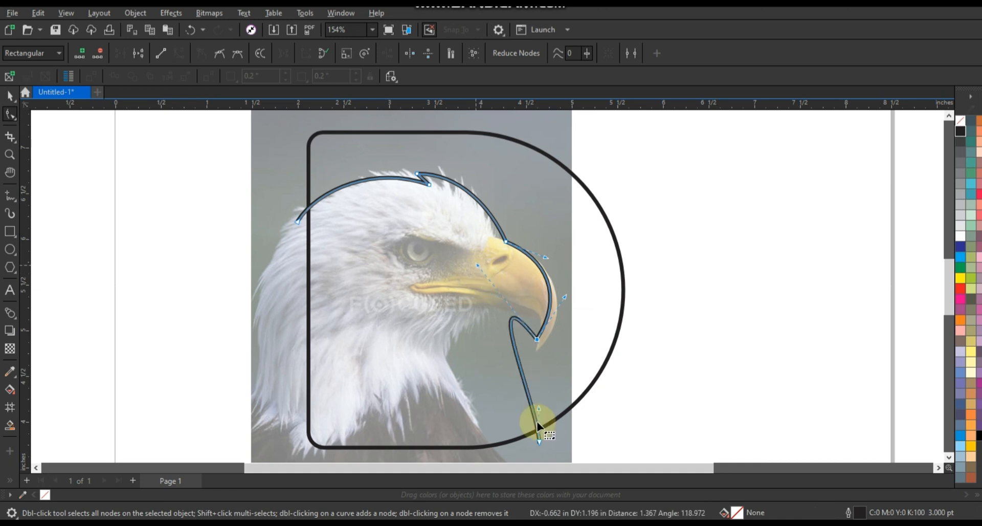
{"action": "left_click_drag", "start_coordinate": [539, 408], "coordinate": [409, 440]}
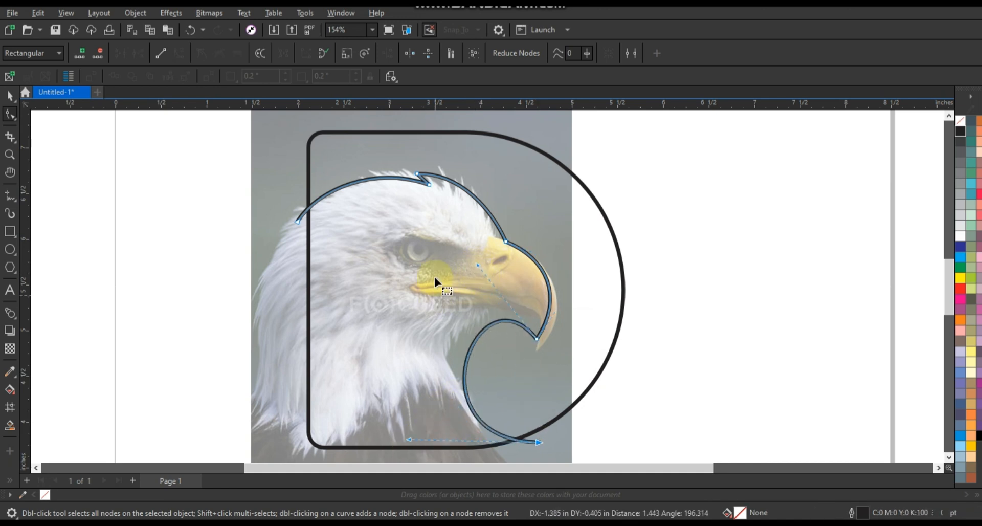
{"action": "left_click_drag", "start_coordinate": [479, 265], "coordinate": [476, 220]}
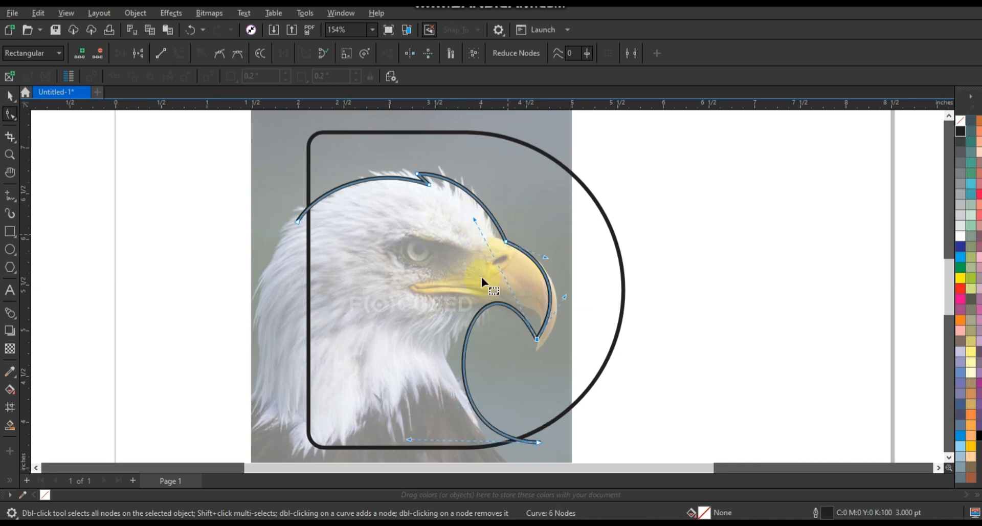
Fine-tune the curve handles of the throat hook and of the beak's outer edge around the beak tip
{"action": "scroll", "coordinate": [472, 294], "scroll_direction": "down", "scroll_amount": 2}
{"action": "left_click_drag", "start_coordinate": [437, 370], "coordinate": [420, 369]}
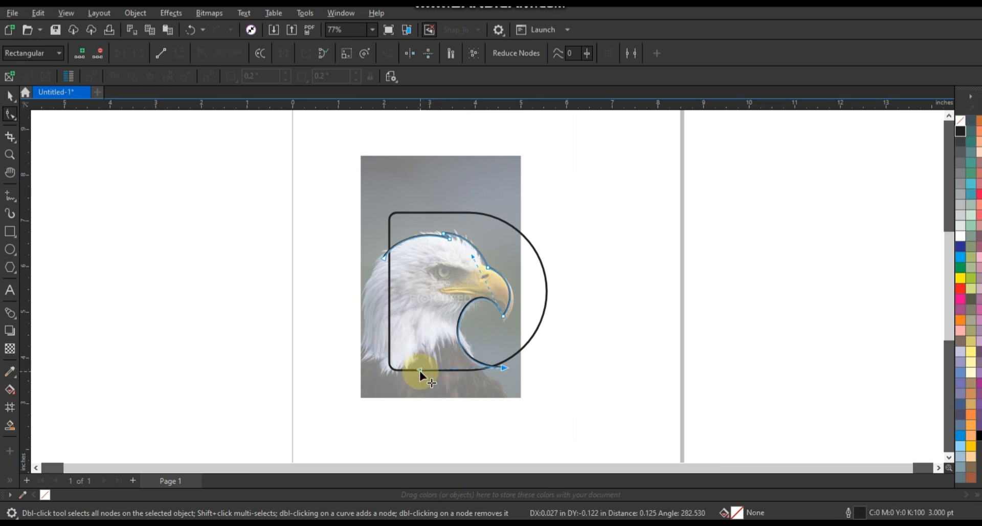
{"action": "left_click_drag", "start_coordinate": [472, 256], "coordinate": [470, 262]}
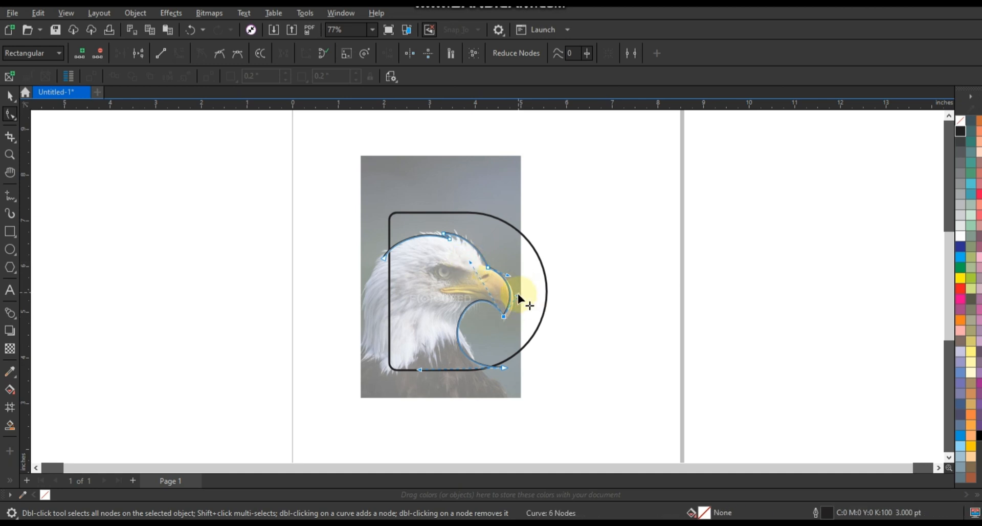
{"action": "left_click_drag", "start_coordinate": [518, 295], "coordinate": [513, 291]}
{"action": "left_click", "coordinate": [509, 276]}
{"action": "left_click", "coordinate": [513, 292]}
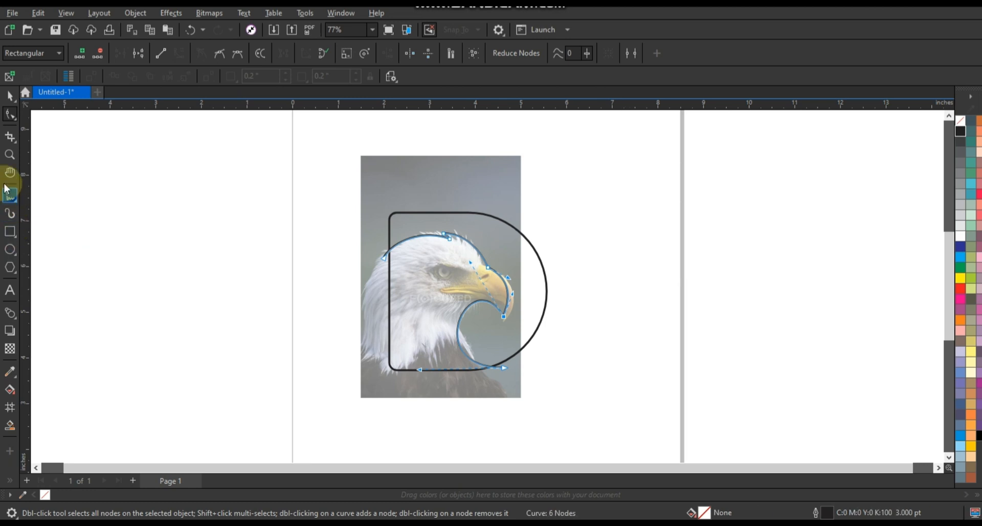
Draw a connected straight-segment line from the beak tip to the cheek, up through a small notch and back past the D's straight side
{"action": "left_click", "coordinate": [10, 154]}
{"action": "mouse_move", "coordinate": [345, 193]}
{"action": "left_mouse_down"}
{"action": "mouse_move", "coordinate": [362, 219]}
{"action": "mouse_move", "coordinate": [584, 401]}
{"action": "left_mouse_up"}
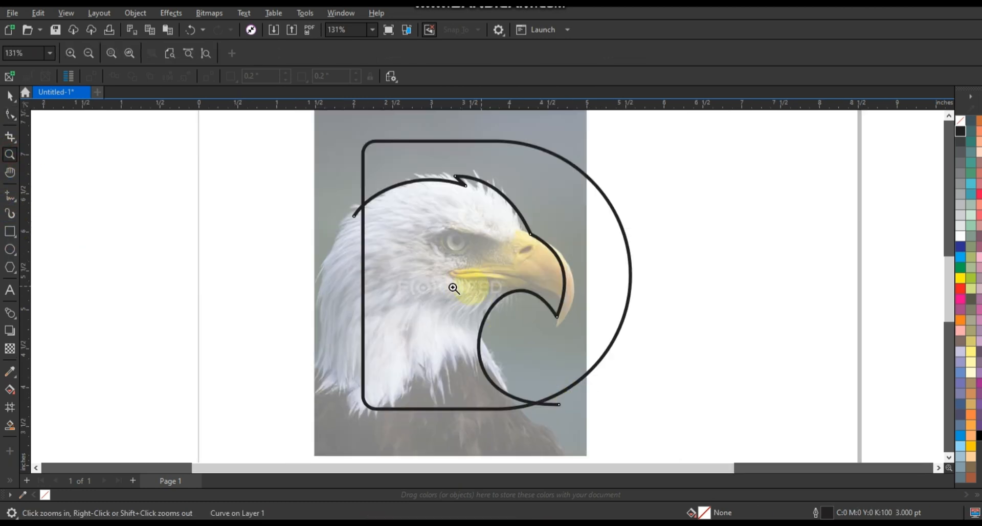
{"action": "key", "text": "F5"}
{"action": "left_click", "coordinate": [561, 328]}
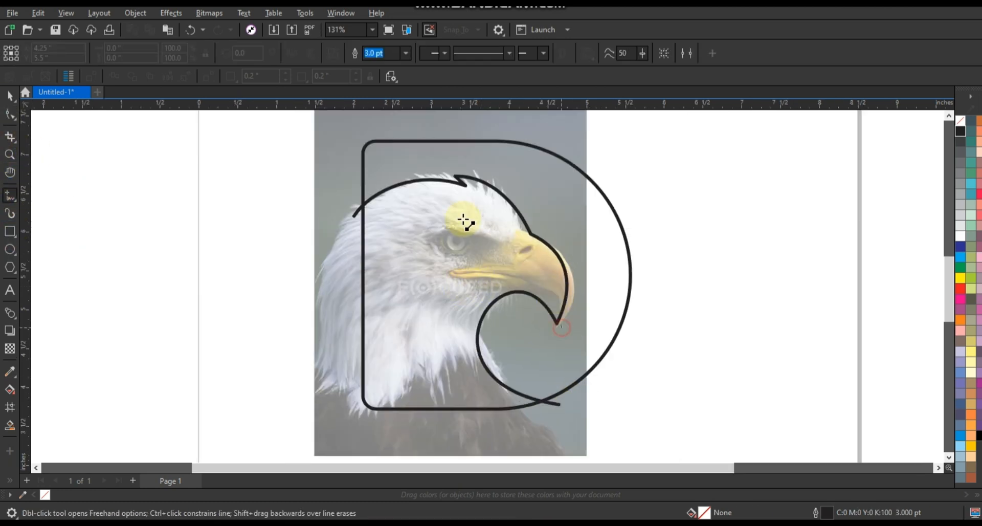
{"action": "double_click", "coordinate": [407, 262]}
{"action": "double_click", "coordinate": [419, 247]}
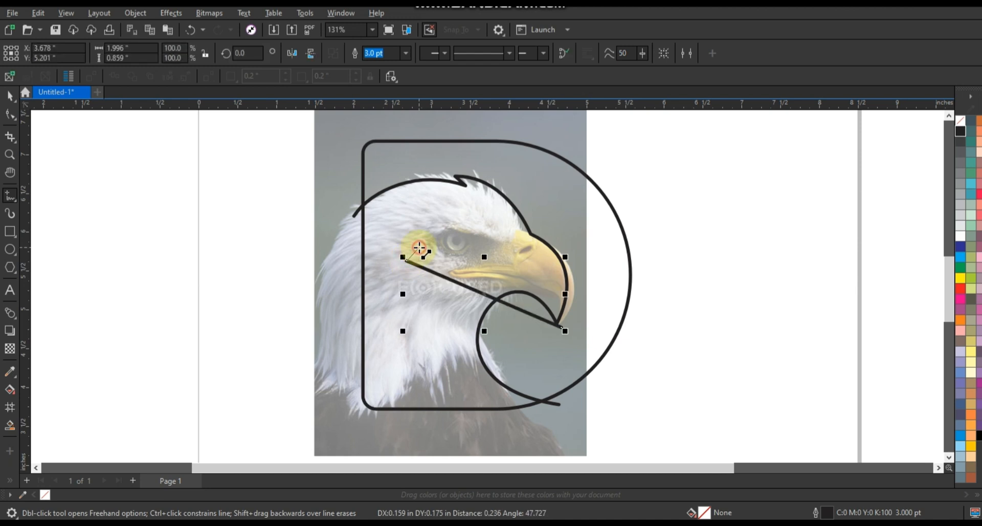
{"action": "double_click", "coordinate": [338, 281]}
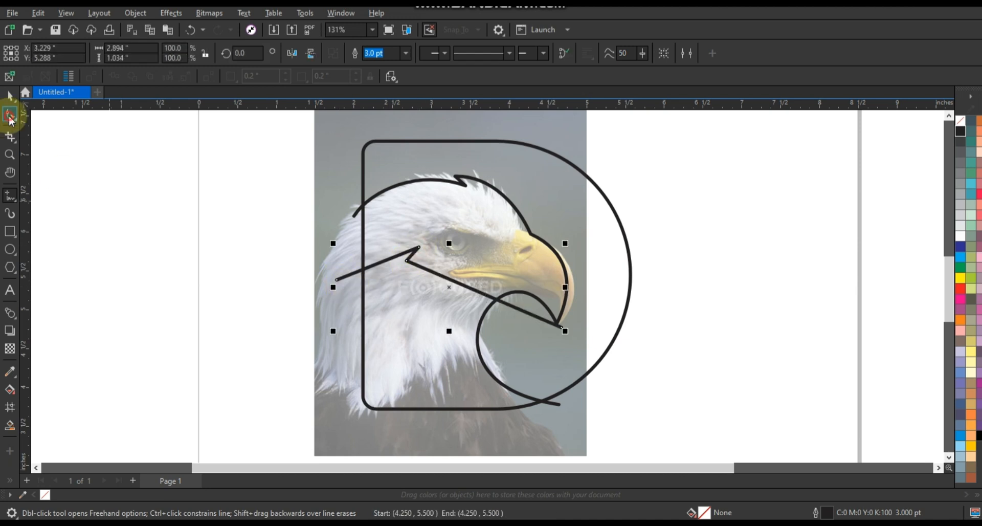
Convert the cheek line's segments to curves, arch its front segment below the eye, and align its end node with the beak tip
{"action": "left_click", "coordinate": [10, 114]}
{"action": "left_click_drag", "start_coordinate": [252, 208], "coordinate": [589, 347]}
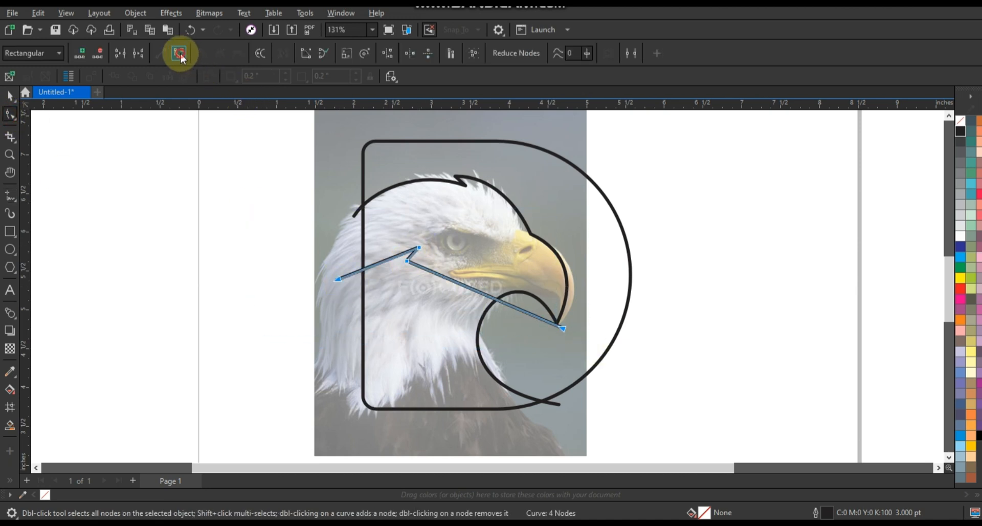
{"action": "left_click_drag", "start_coordinate": [511, 306], "coordinate": [539, 252]}
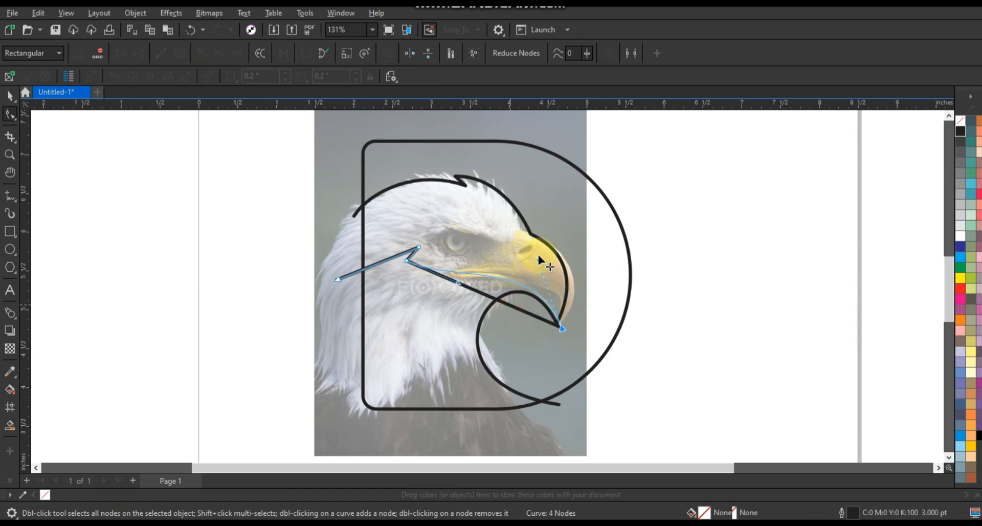
{"action": "left_click_drag", "start_coordinate": [459, 281], "coordinate": [463, 235]}
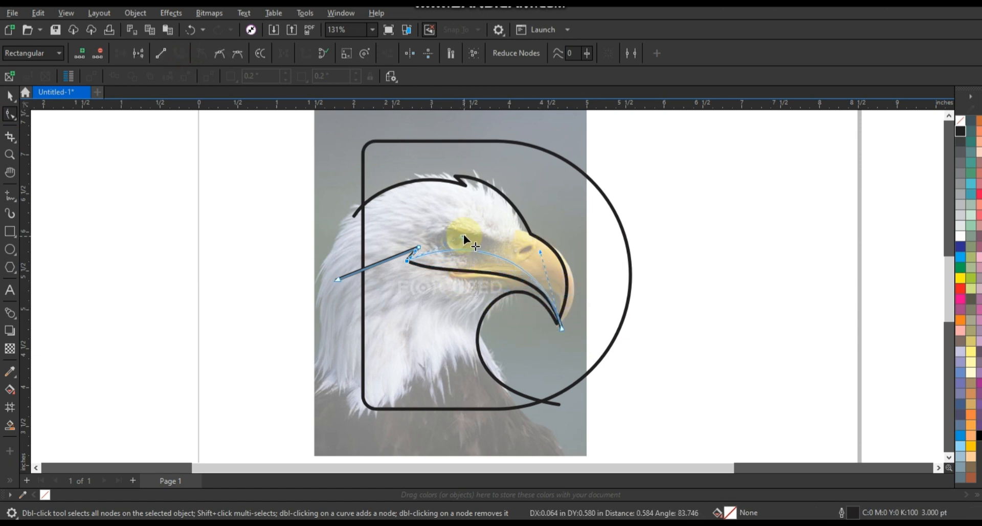
{"action": "left_click_drag", "start_coordinate": [543, 254], "coordinate": [548, 240]}
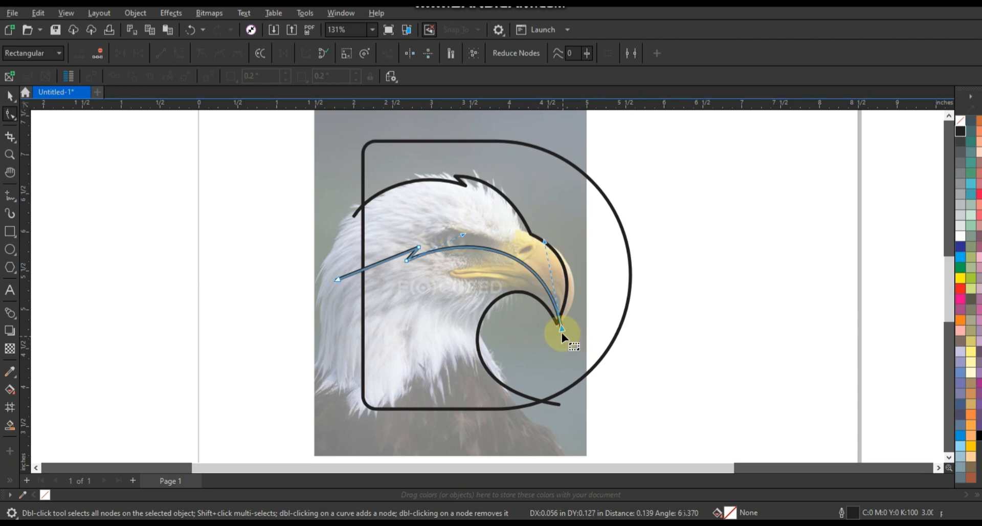
{"action": "left_click", "coordinate": [557, 330]}
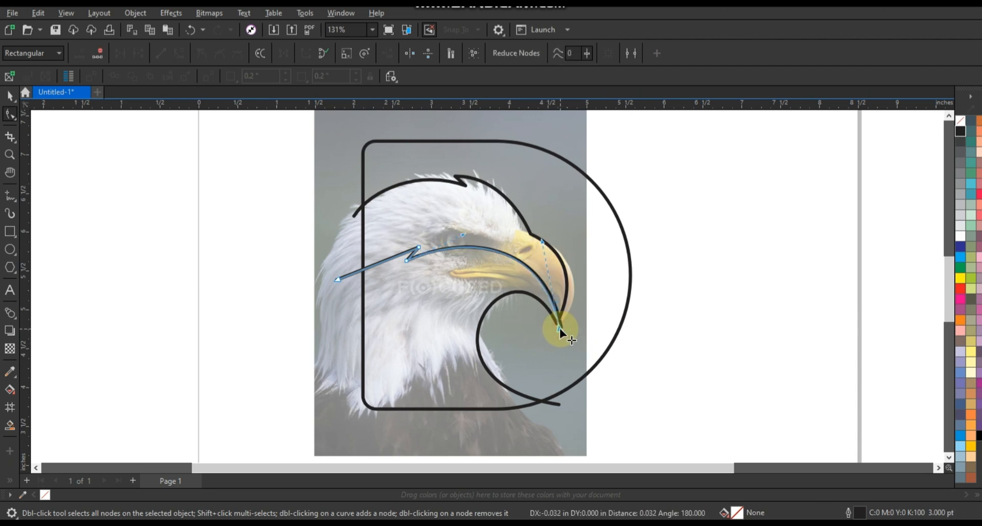
{"action": "left_click", "coordinate": [559, 328]}
{"action": "left_click_drag", "start_coordinate": [543, 241], "coordinate": [544, 239]}
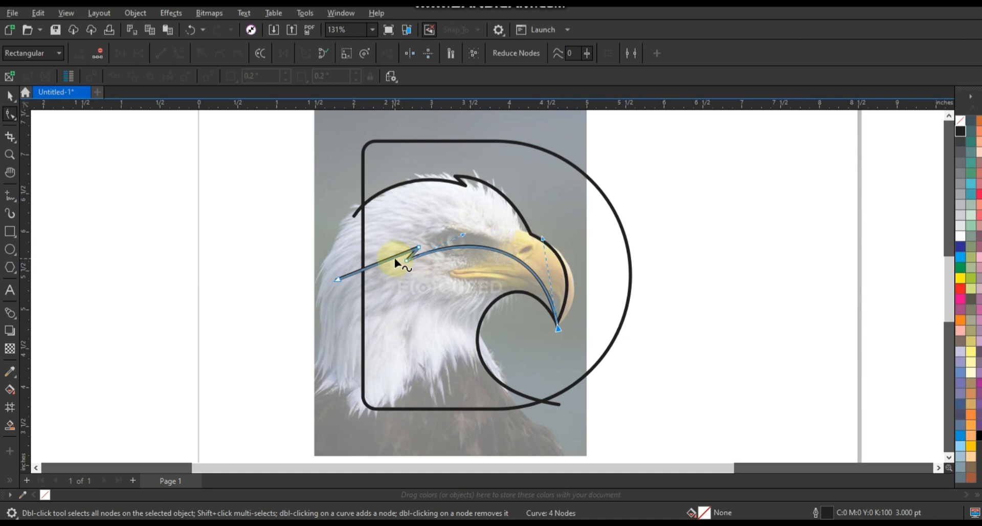
Bend the cheek line's rear segment into an arc, lower its end node behind the head, and deselect the line
{"action": "left_click_drag", "start_coordinate": [395, 258], "coordinate": [406, 260]}
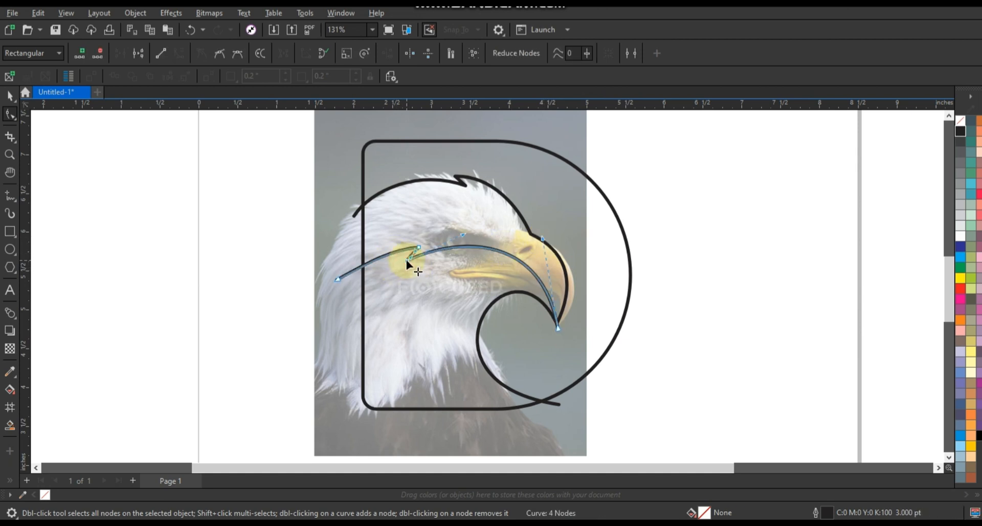
{"action": "left_click_drag", "start_coordinate": [336, 277], "coordinate": [365, 269]}
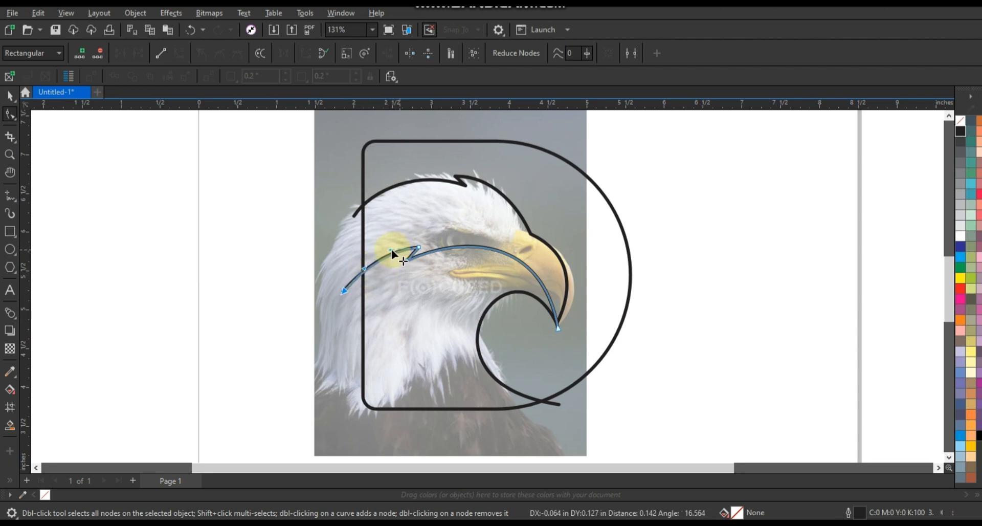
{"action": "left_click", "coordinate": [392, 250]}
{"action": "left_click", "coordinate": [11, 97]}
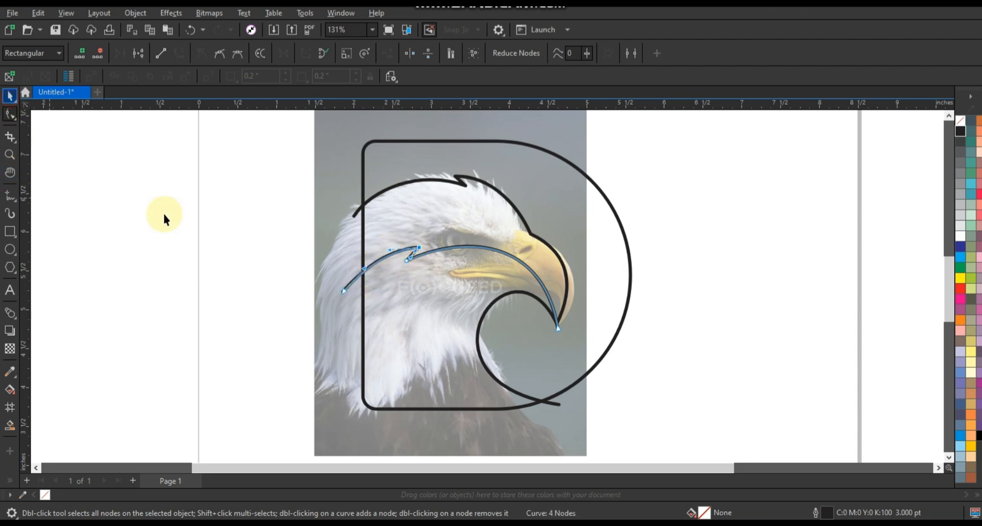
{"action": "left_click", "coordinate": [165, 215]}
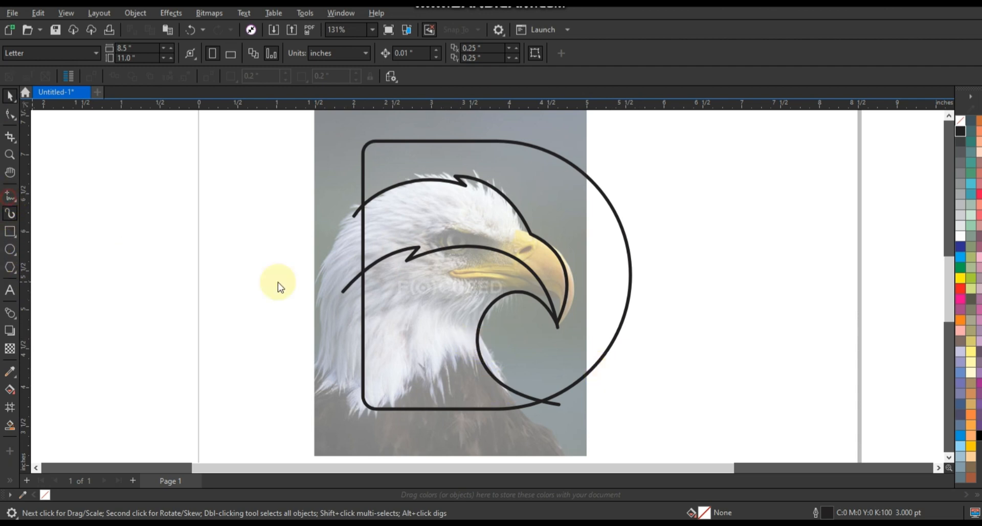
Draw a straight-segment line from the top of the throat hook to the neck, through a notch, and down past the D's straight side
{"action": "key", "text": "F5"}
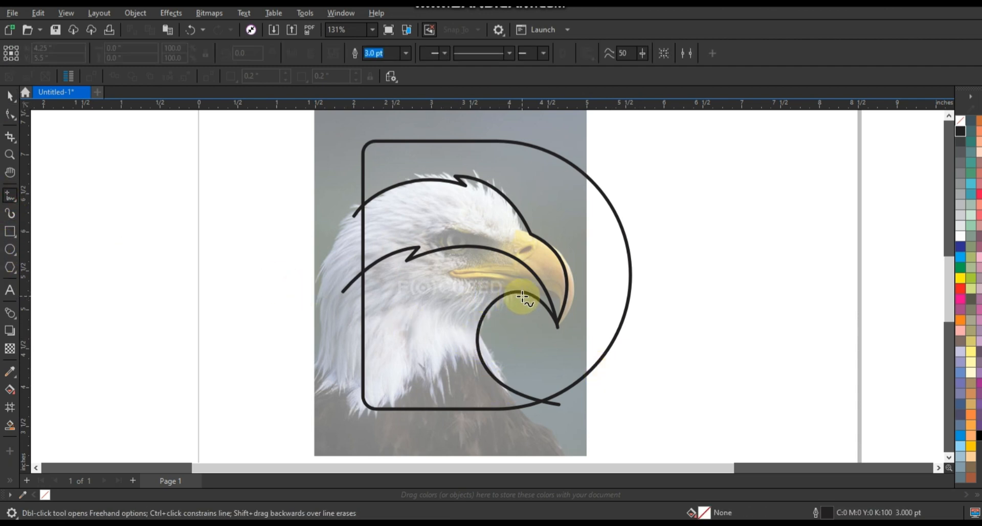
{"action": "left_click", "coordinate": [523, 296]}
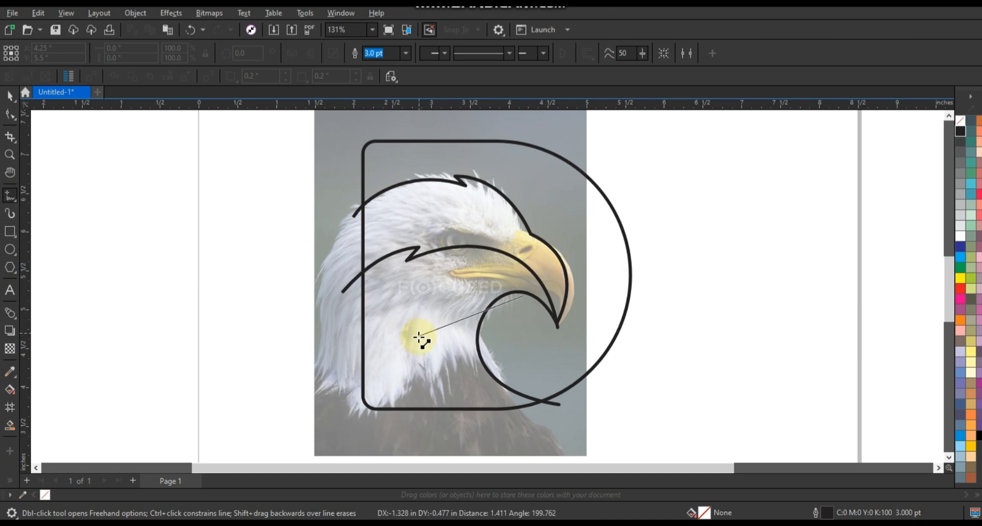
{"action": "double_click", "coordinate": [419, 336]}
{"action": "double_click", "coordinate": [431, 317]}
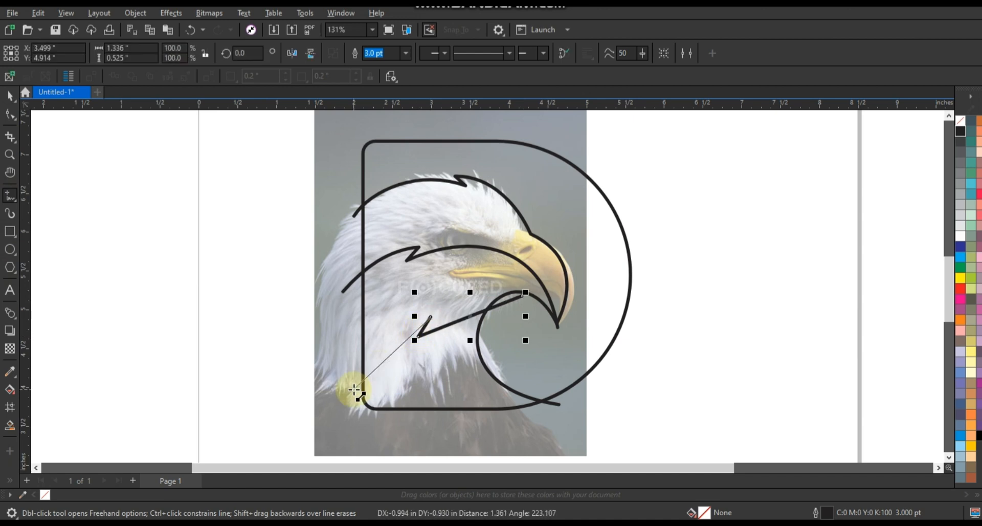
{"action": "left_click", "coordinate": [355, 389]}
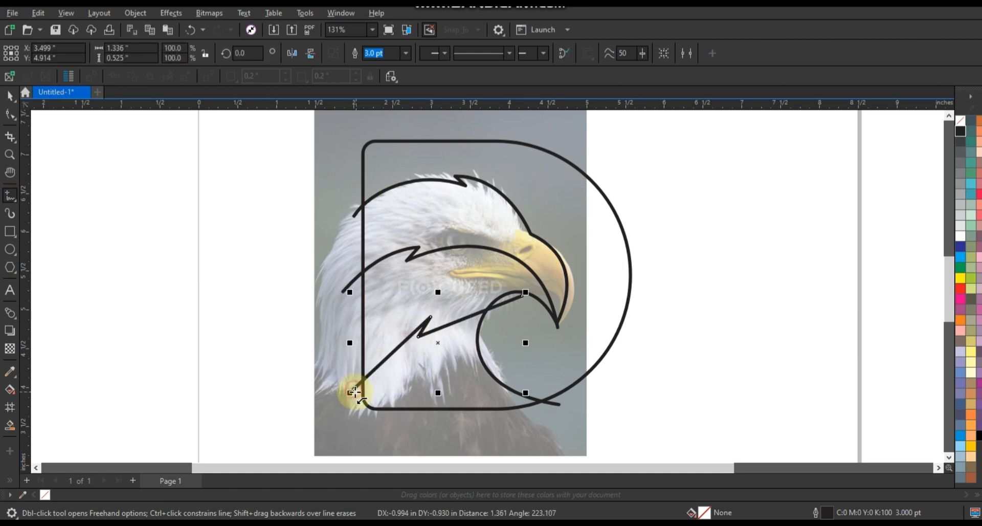
Convert the neck line's segments to curves and arch its front segment under the beak and its rear segment along the neck
{"action": "left_click", "coordinate": [9, 114]}
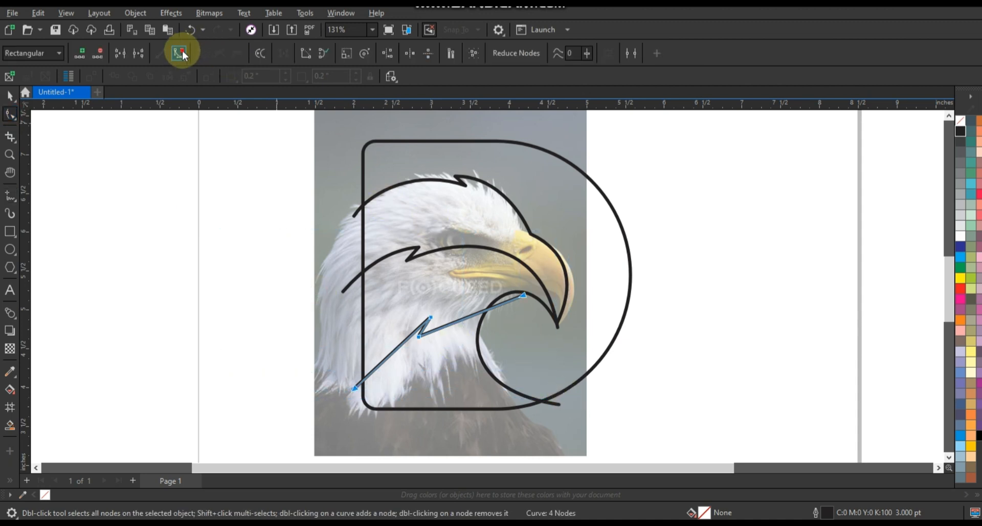
{"action": "left_click_drag", "start_coordinate": [506, 316], "coordinate": [490, 288]}
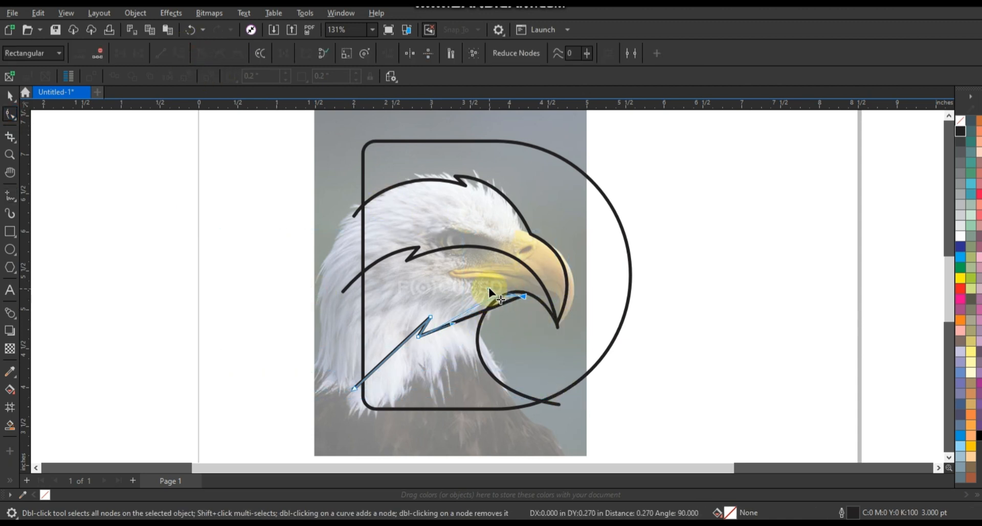
{"action": "left_click_drag", "start_coordinate": [453, 323], "coordinate": [448, 298]}
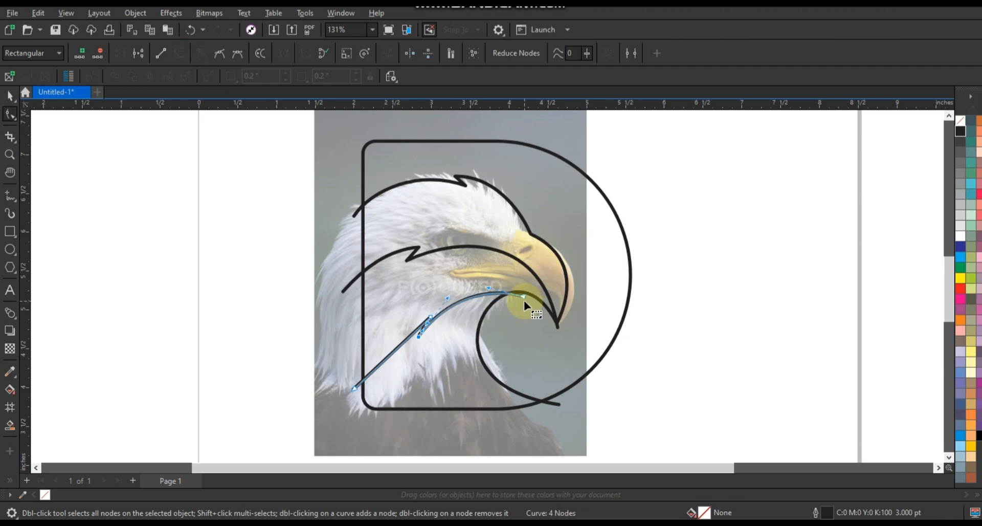
{"action": "mouse_move", "coordinate": [524, 298]}
{"action": "left_mouse_down"}
{"action": "mouse_move", "coordinate": [494, 280]}
{"action": "mouse_move", "coordinate": [410, 344]}
{"action": "mouse_move", "coordinate": [427, 314]}
{"action": "left_mouse_up"}
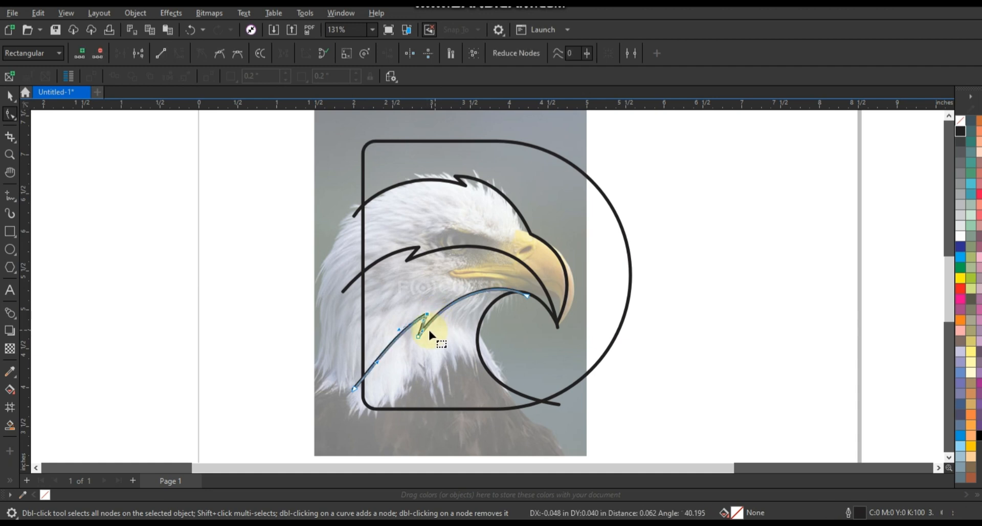
Refine the neck line's notch nodes, rear curve and lower end, and align its front end with the throat hook
{"action": "left_click", "coordinate": [423, 325]}
{"action": "left_click_drag", "start_coordinate": [418, 336], "coordinate": [418, 337]}
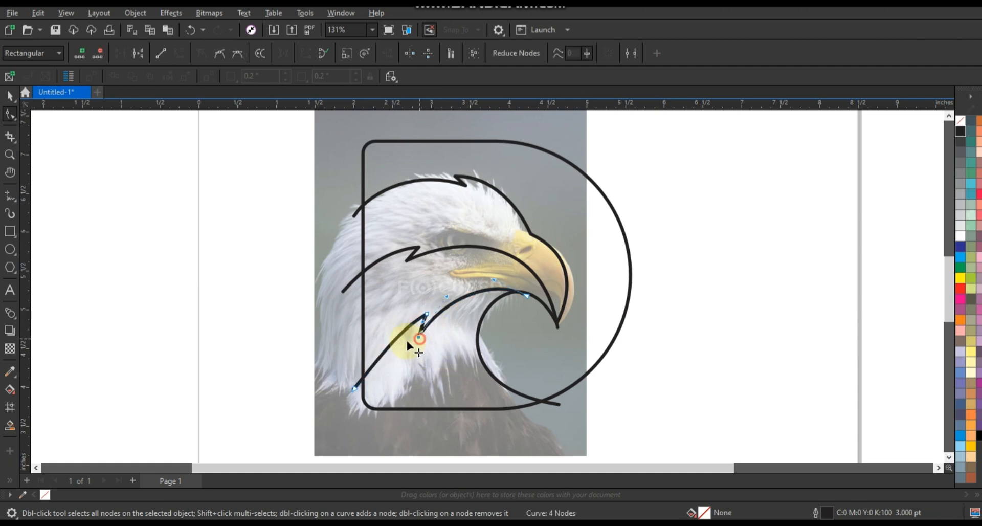
{"action": "left_click_drag", "start_coordinate": [353, 385], "coordinate": [371, 360]}
{"action": "left_click_drag", "start_coordinate": [421, 336], "coordinate": [427, 312]}
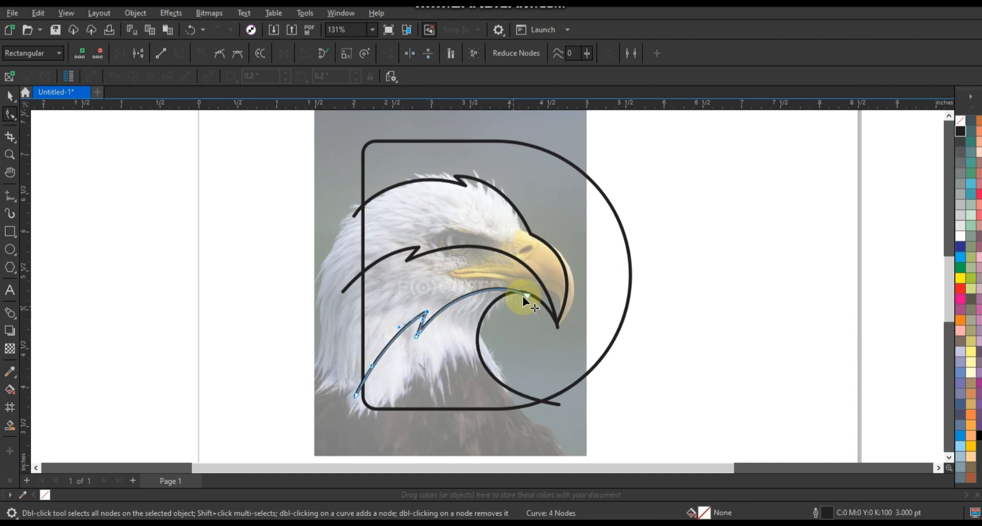
{"action": "left_click_drag", "start_coordinate": [523, 294], "coordinate": [524, 293]}
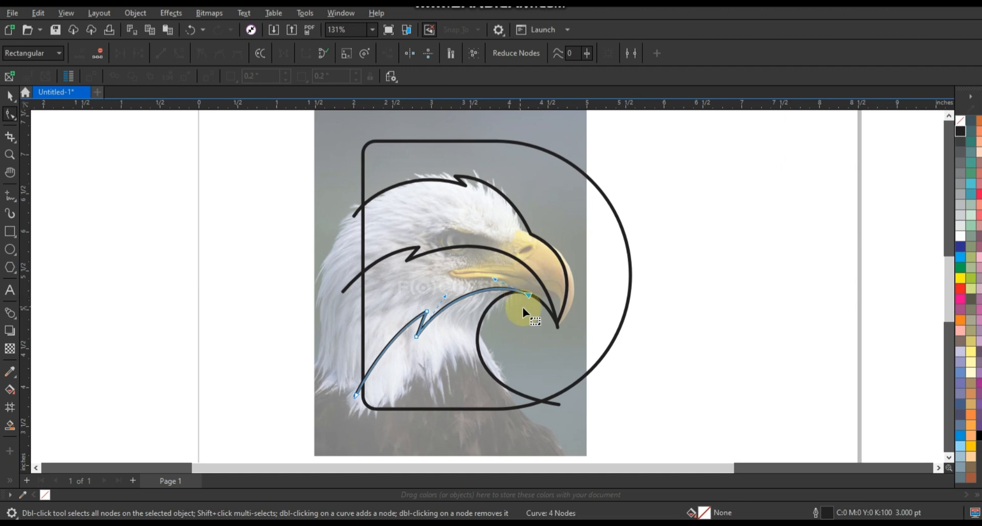
Draw a straight-segment line from the top of the throat hook to the lower neck, up to a notch point and down past the D's lower edge
{"action": "left_click", "coordinate": [10, 195]}
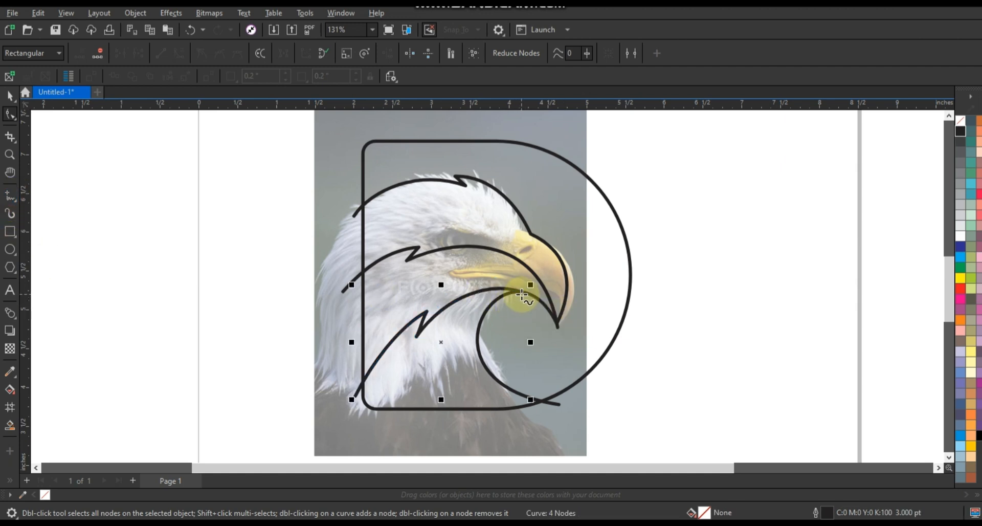
{"action": "left_click", "coordinate": [522, 295]}
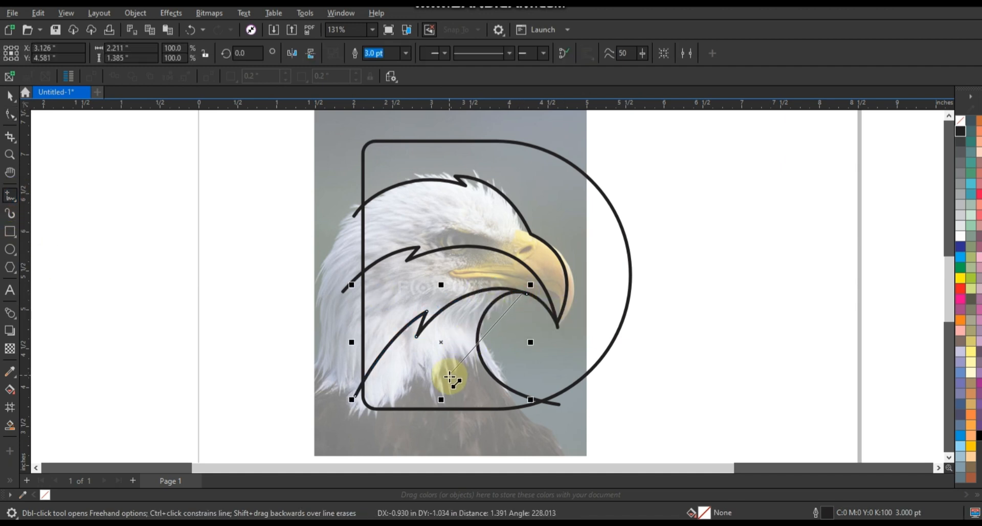
{"action": "left_click", "coordinate": [449, 378]}
{"action": "left_click", "coordinate": [440, 352]}
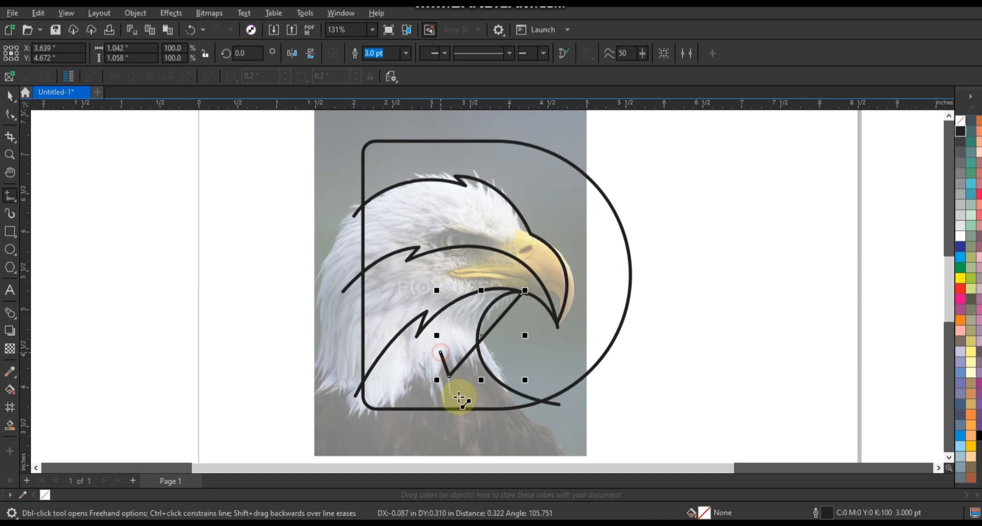
{"action": "left_click", "coordinate": [463, 414]}
{"action": "left_click", "coordinate": [10, 114]}
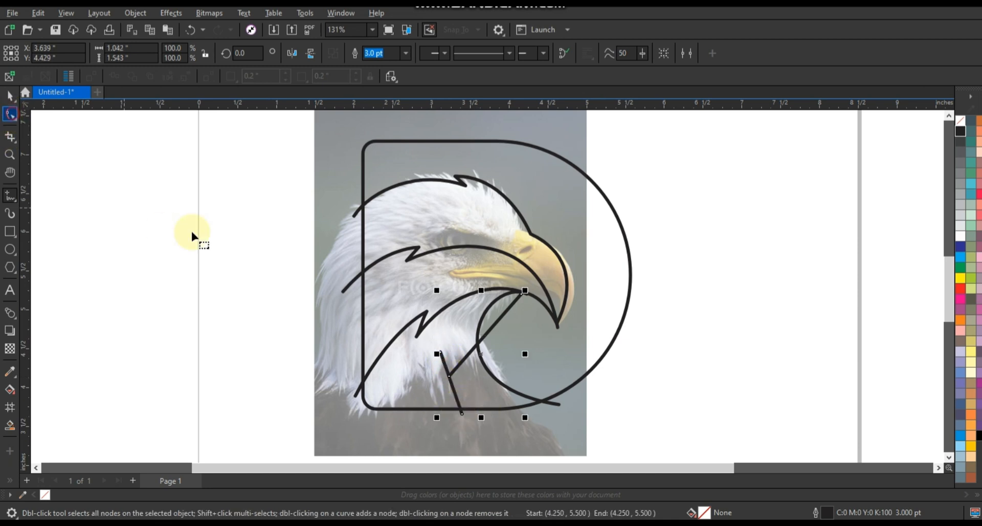
Convert the throat line's segments to curves and bend its long upper segment into an arch along the throat hook
{"action": "left_click_drag", "start_coordinate": [538, 411], "coordinate": [565, 425]}
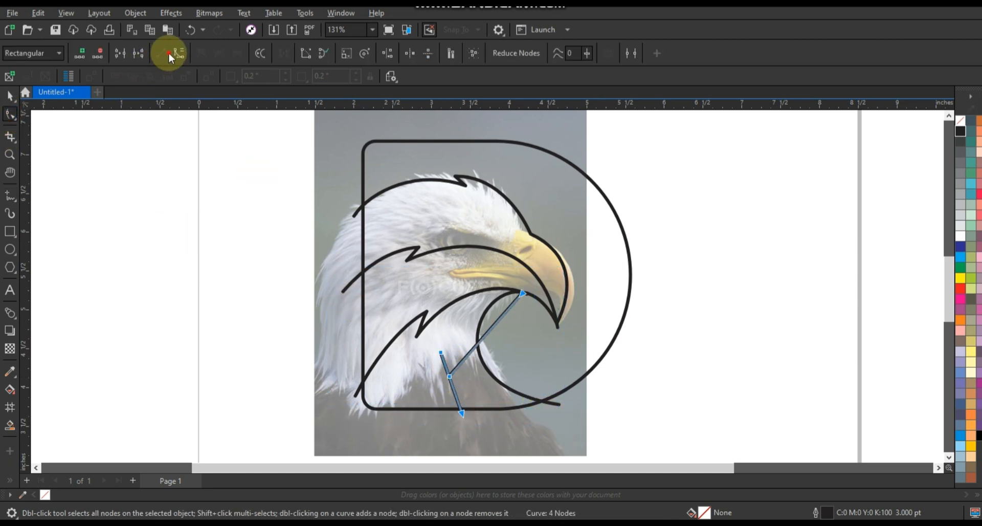
{"action": "left_click", "coordinate": [179, 53]}
{"action": "left_click", "coordinate": [493, 337]}
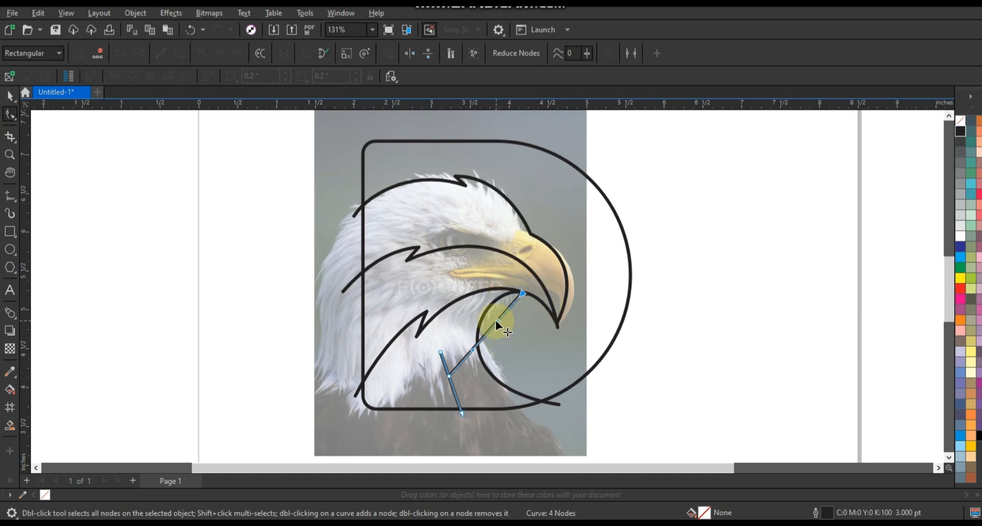
{"action": "left_click_drag", "start_coordinate": [496, 322], "coordinate": [455, 318]}
{"action": "left_click_drag", "start_coordinate": [523, 295], "coordinate": [475, 289]}
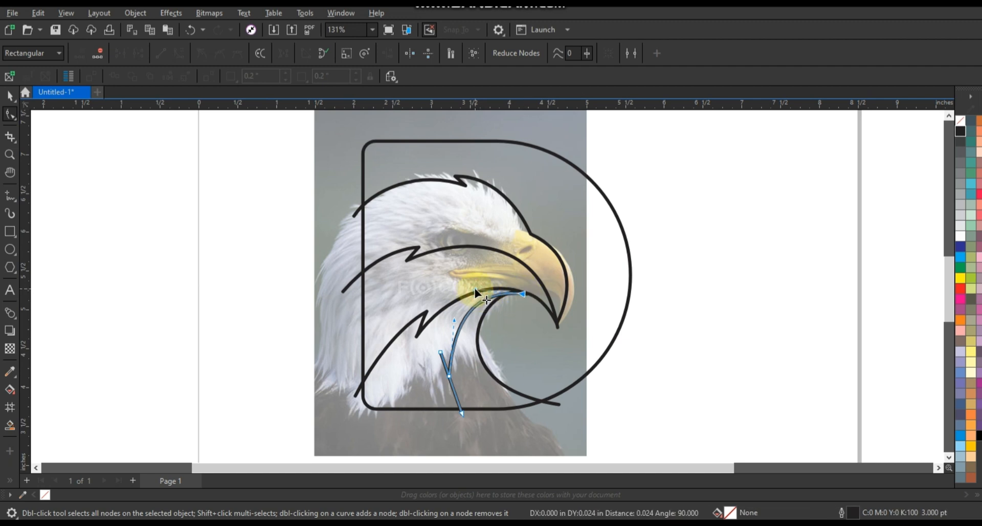
Bow the throat line's lower segment outward below the notch and refine the curve above it
{"action": "double_click", "coordinate": [453, 384]}
{"action": "left_click_drag", "start_coordinate": [453, 385], "coordinate": [445, 394]}
{"action": "left_click", "coordinate": [456, 374]}
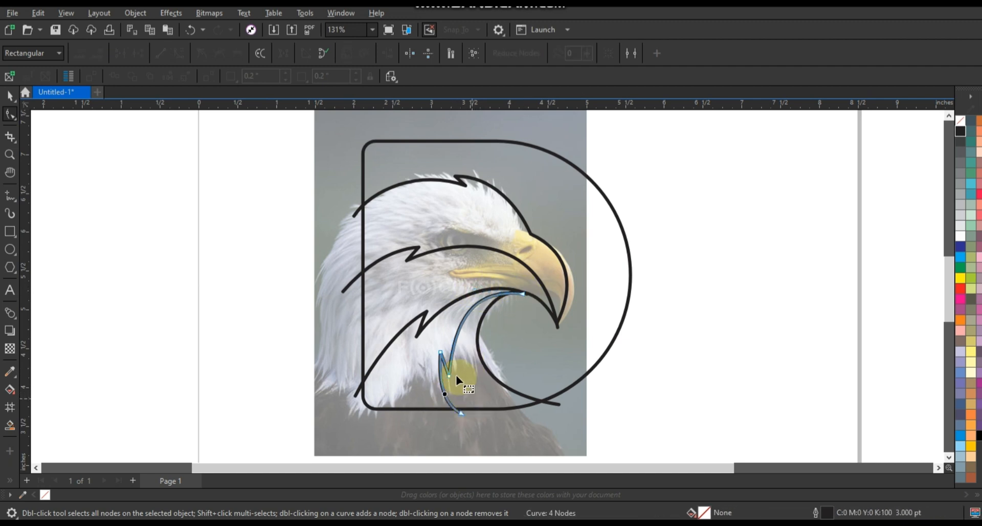
{"action": "left_click_drag", "start_coordinate": [445, 371], "coordinate": [463, 335]}
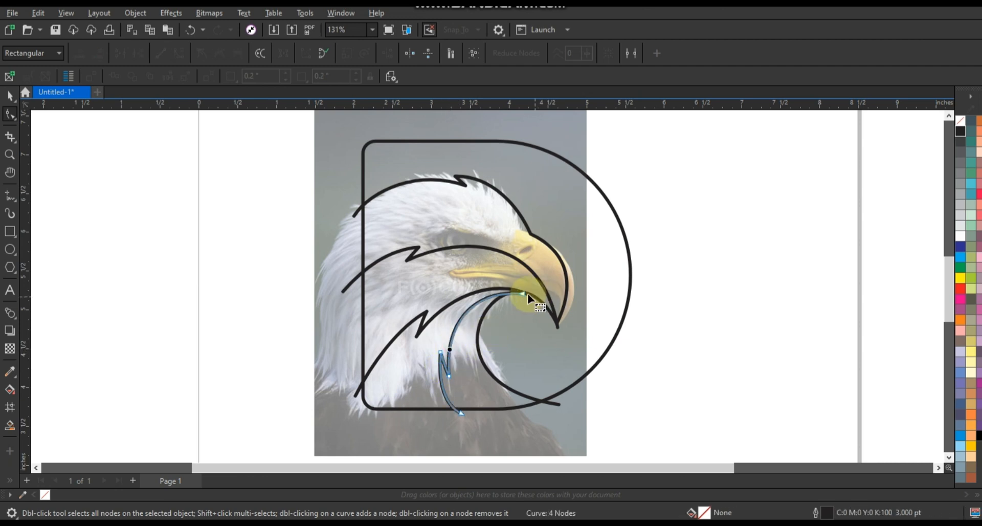
{"action": "left_click", "coordinate": [524, 294]}
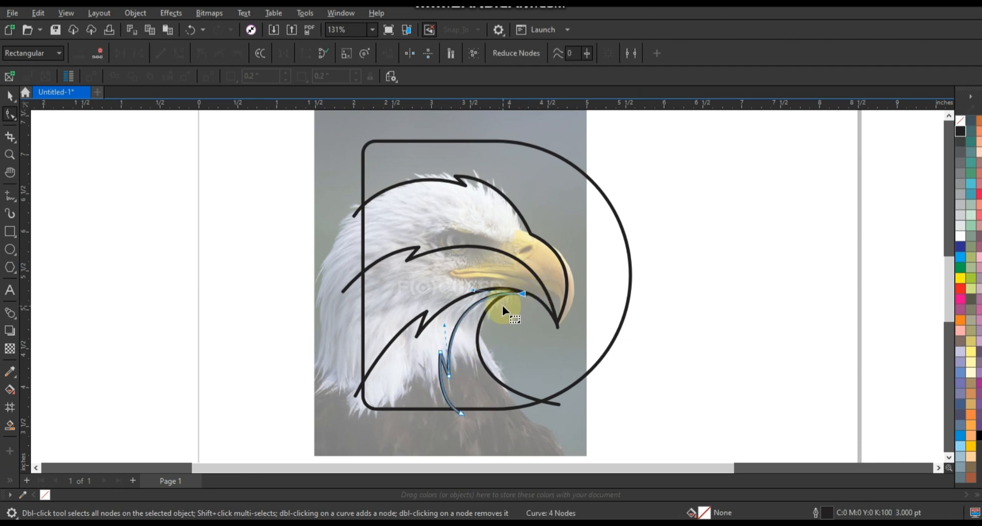
{"action": "left_click", "coordinate": [9, 95]}
{"action": "left_click", "coordinate": [742, 313]}
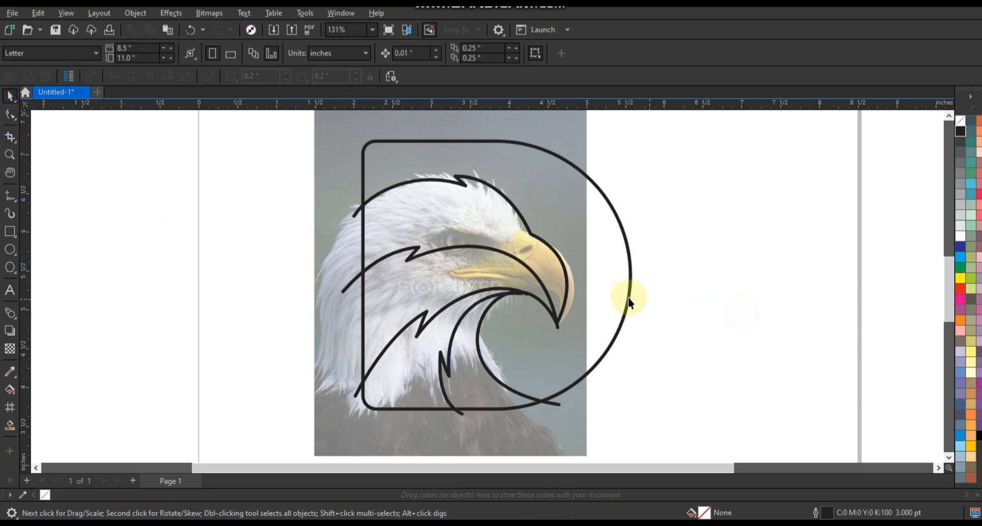
Move the eagle photo out from under the drawing to beside the D outline
{"action": "scroll", "coordinate": [629, 301], "scroll_direction": "down", "scroll_amount": 2}
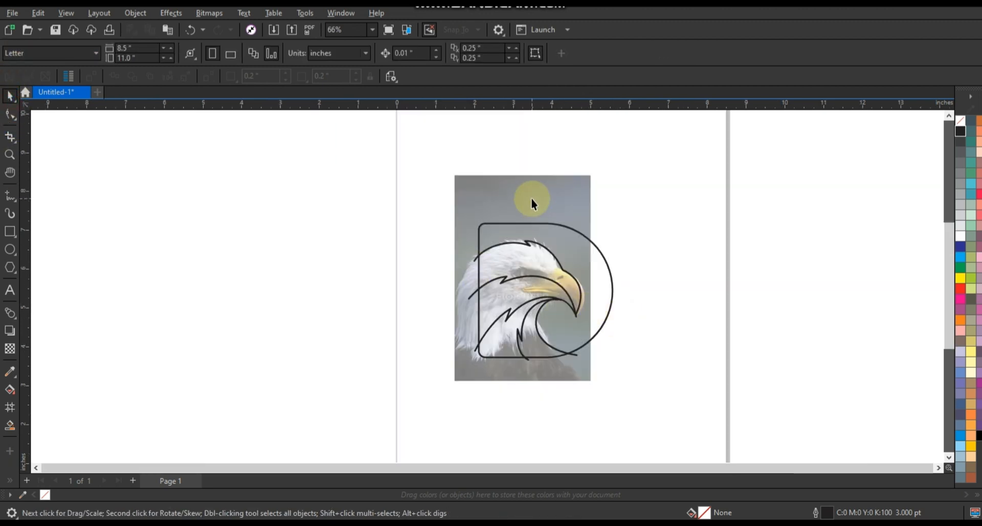
{"action": "left_click_drag", "start_coordinate": [532, 202], "coordinate": [373, 200]}
{"action": "left_click", "coordinate": [678, 220]}
{"action": "left_click", "coordinate": [10, 154]}
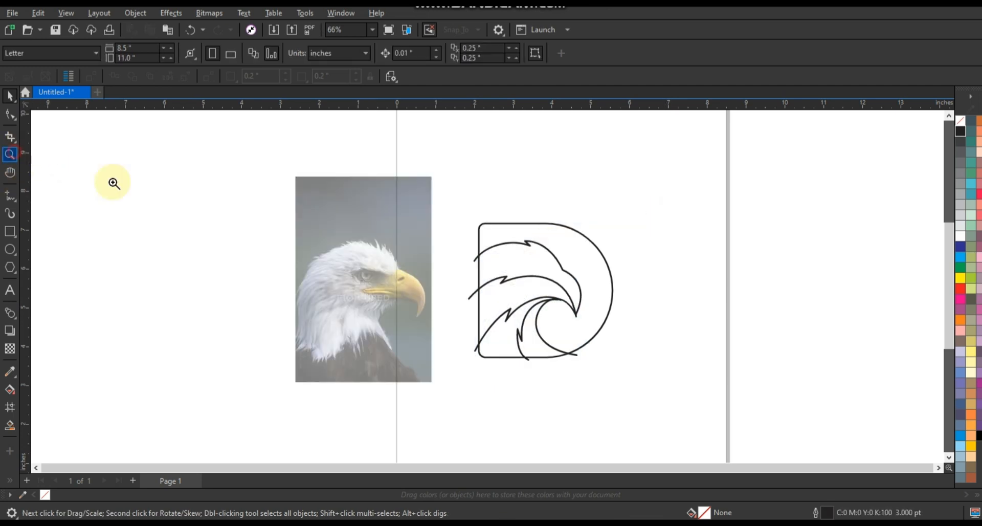
{"action": "left_click_drag", "start_coordinate": [432, 196], "coordinate": [646, 379]}
{"action": "left_click", "coordinate": [9, 95]}
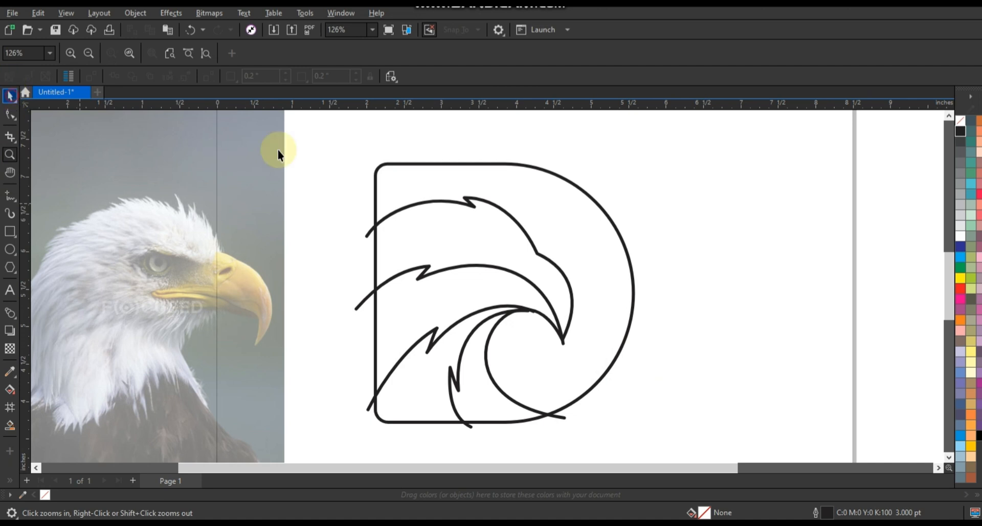
Fill the D shape with 50% black gray, keeping it in its original place
{"action": "left_click", "coordinate": [592, 199]}
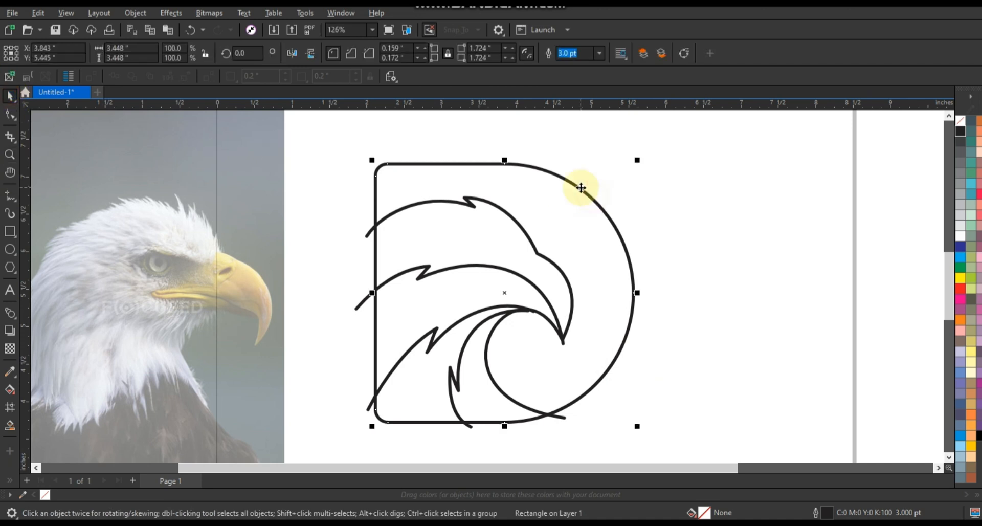
{"action": "left_click", "coordinate": [963, 185]}
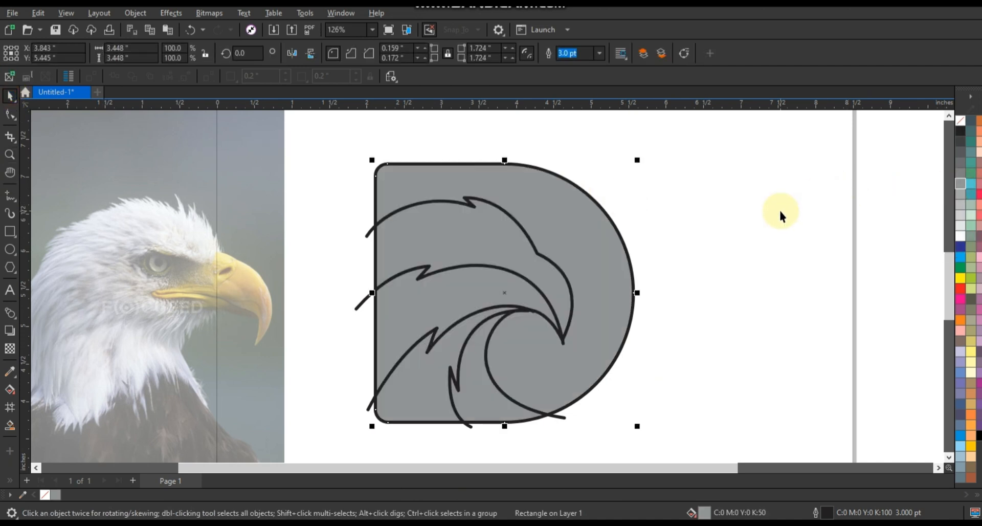
{"action": "left_click_drag", "start_coordinate": [498, 201], "coordinate": [729, 203]}
{"action": "key", "text": "ctrl+z"}
{"action": "left_click", "coordinate": [752, 214]}
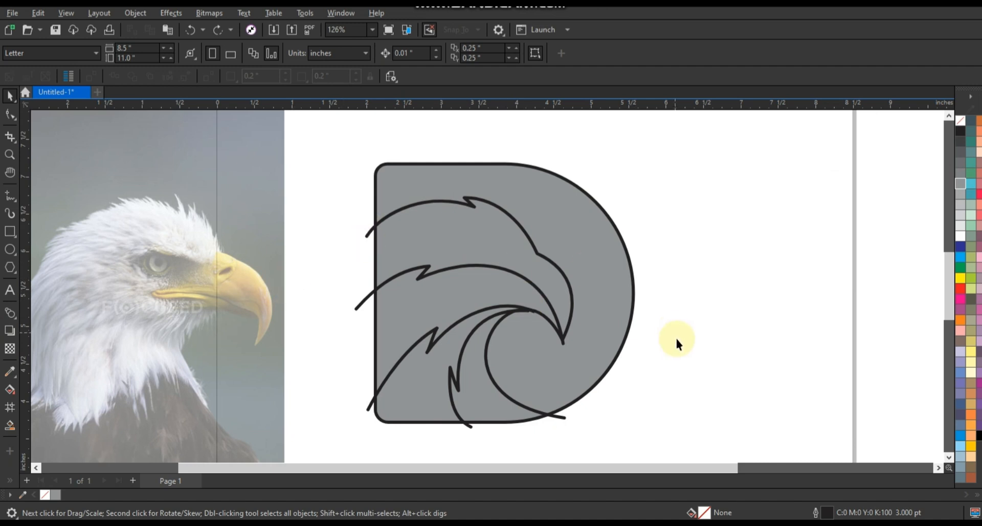
Create blue Smart Fill shapes from the throat, neck, cheek and head regions inside the D
{"action": "left_click", "coordinate": [10, 426]}
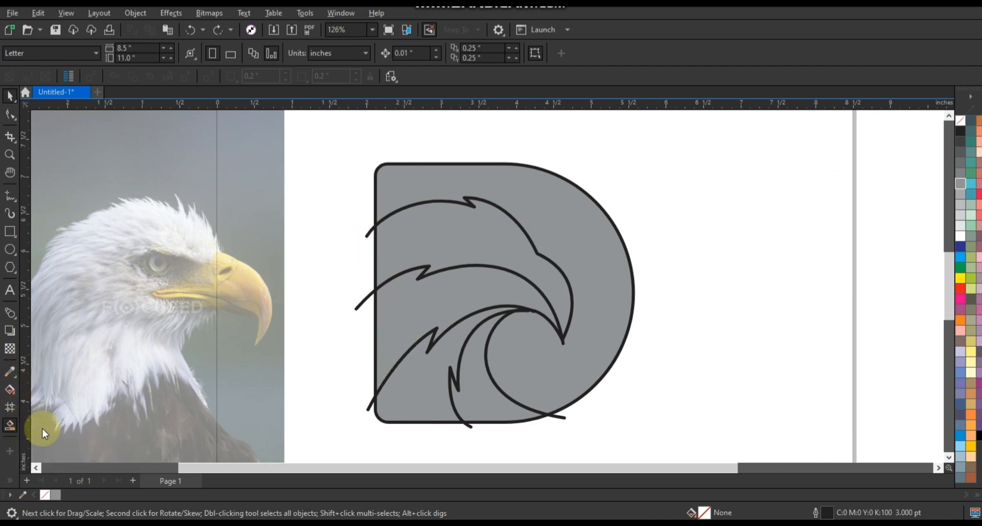
{"action": "left_click", "coordinate": [481, 411]}
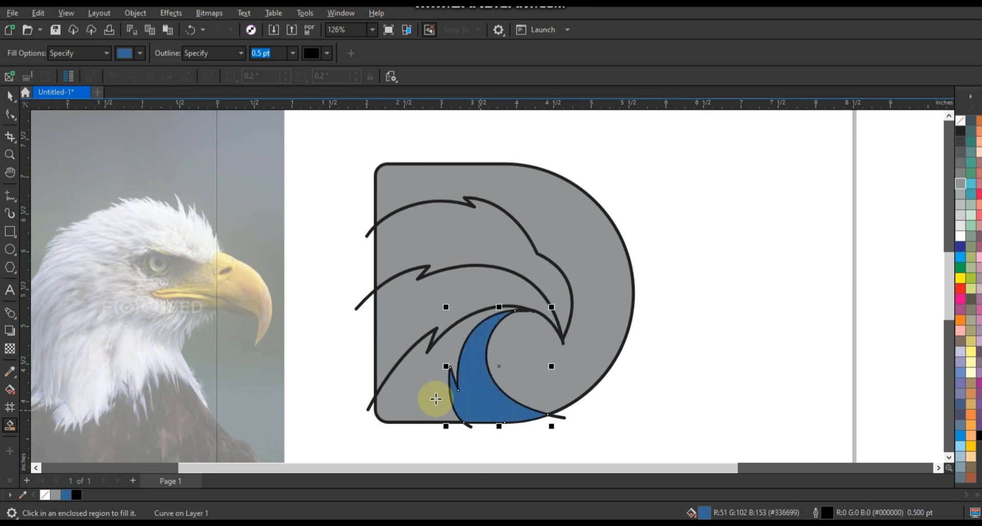
{"action": "left_click", "coordinate": [434, 398]}
{"action": "left_click", "coordinate": [420, 318]}
{"action": "left_click", "coordinate": [432, 252]}
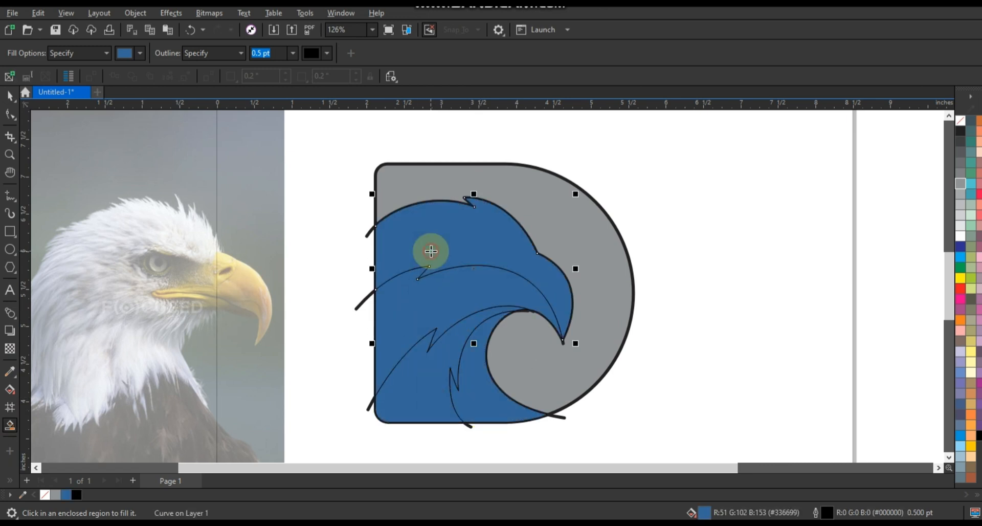
Delete the original traced head, cheek, neck and throat lines that overhang the D's edges
{"action": "left_click", "coordinate": [6, 113]}
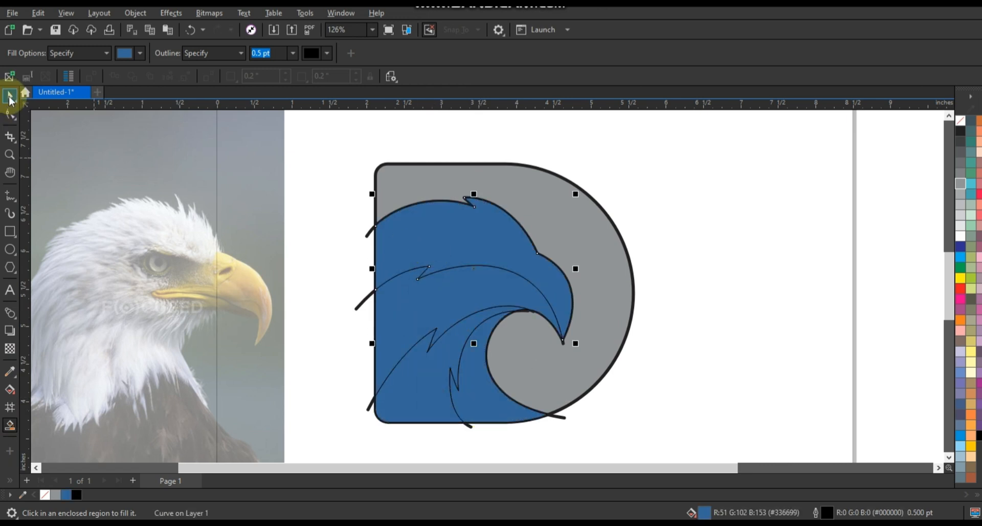
{"action": "left_click", "coordinate": [357, 309]}
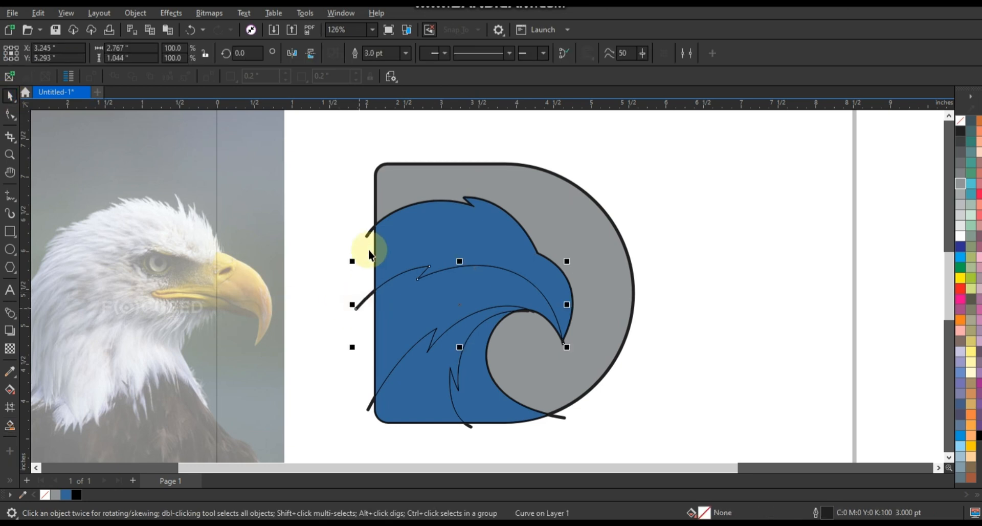
{"action": "key", "text": "Delete"}
{"action": "left_click", "coordinate": [367, 235]}
{"action": "key", "text": "Delete"}
{"action": "left_click", "coordinate": [368, 409]}
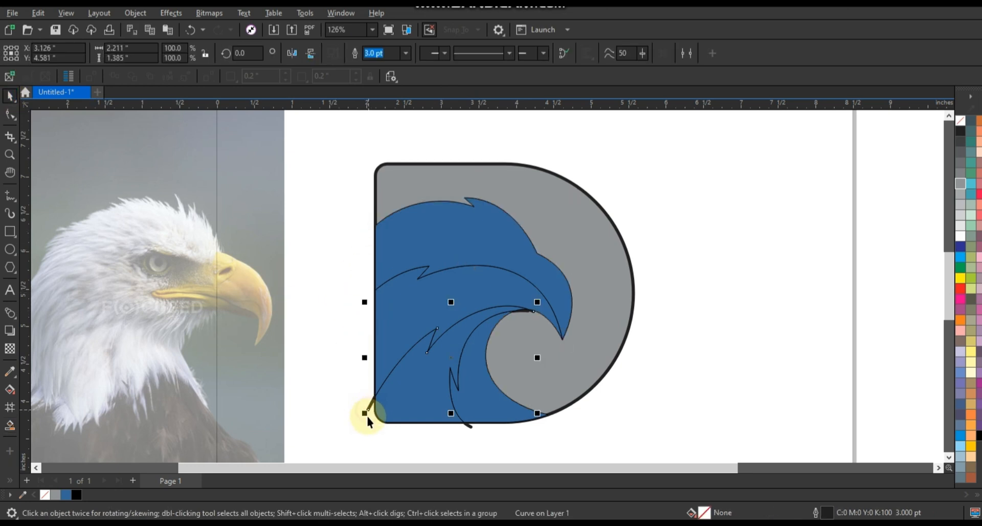
{"action": "key", "text": "Delete"}
{"action": "left_click", "coordinate": [472, 428]}
{"action": "key", "text": "Delete"}
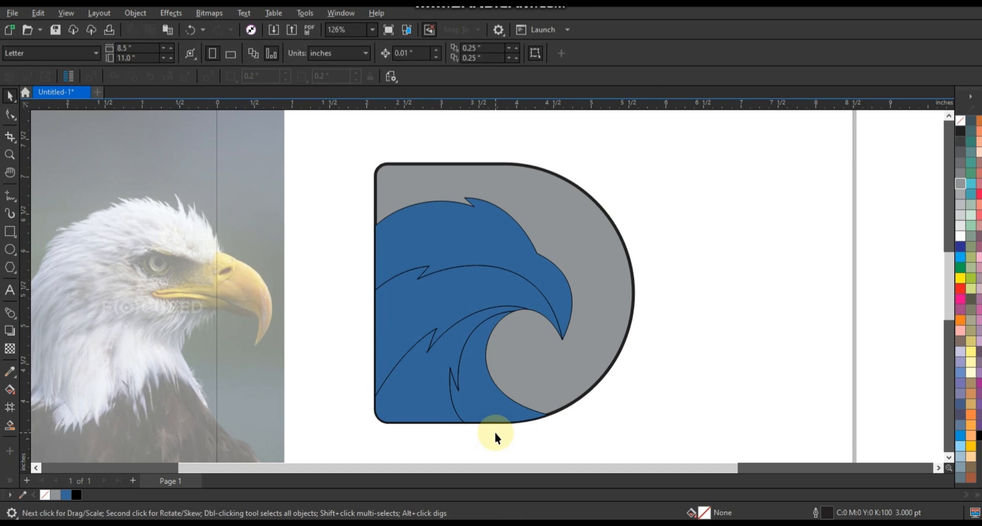
Fill the D background shape with the dark purple #5B1FB5
{"action": "key", "text": "F3"}
{"action": "key", "text": "z"}
{"action": "left_click_drag", "start_coordinate": [367, 210], "coordinate": [563, 390]}
{"action": "left_click", "coordinate": [9, 95]}
{"action": "left_click", "coordinate": [484, 203]}
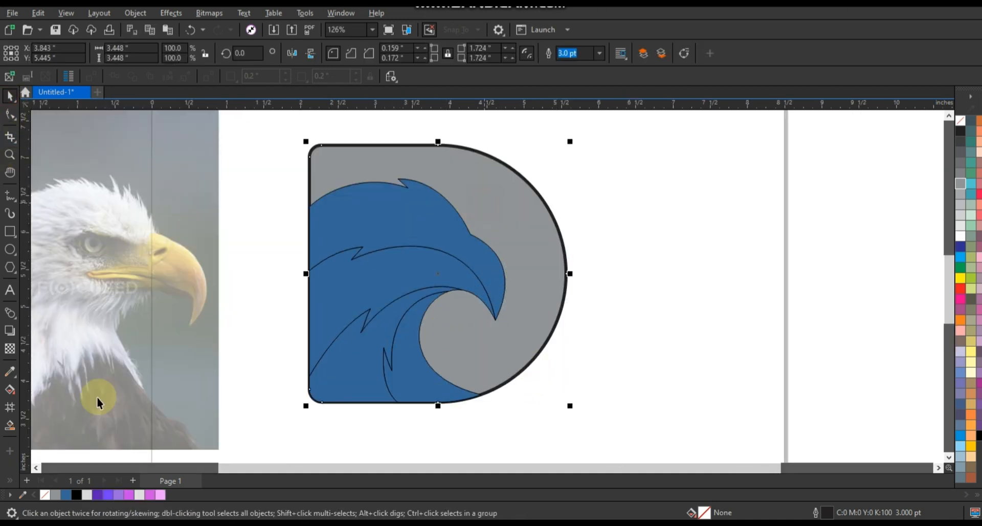
{"action": "left_click", "coordinate": [97, 495]}
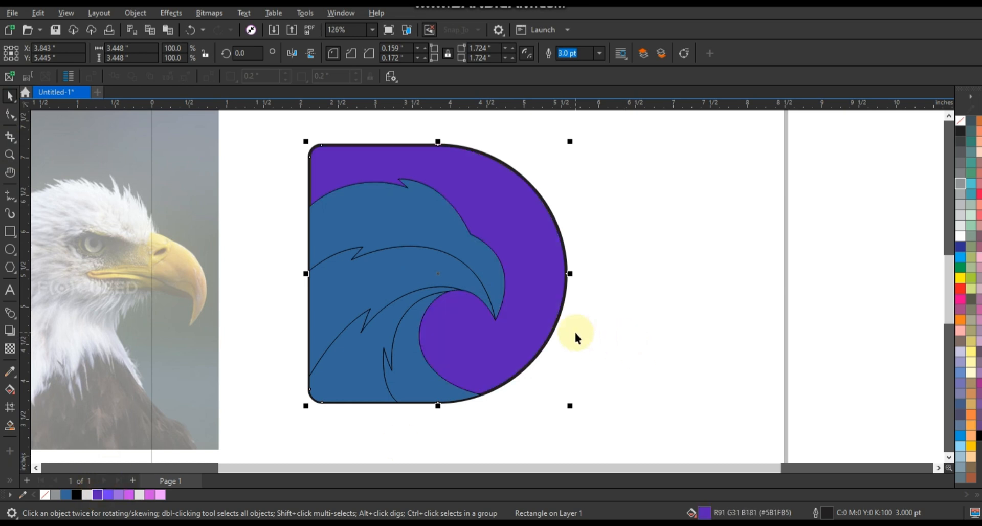
Apply a diagonal fountain fill to the D background from dark purple through blue-violet to light purple at the upper curve
{"action": "key", "text": "g"}
{"action": "mouse_move", "coordinate": [390, 312]}
{"action": "left_mouse_down"}
{"action": "mouse_move", "coordinate": [510, 244]}
{"action": "mouse_move", "coordinate": [392, 323]}
{"action": "left_mouse_up"}
{"action": "left_click_drag", "start_coordinate": [108, 495], "coordinate": [435, 295]}
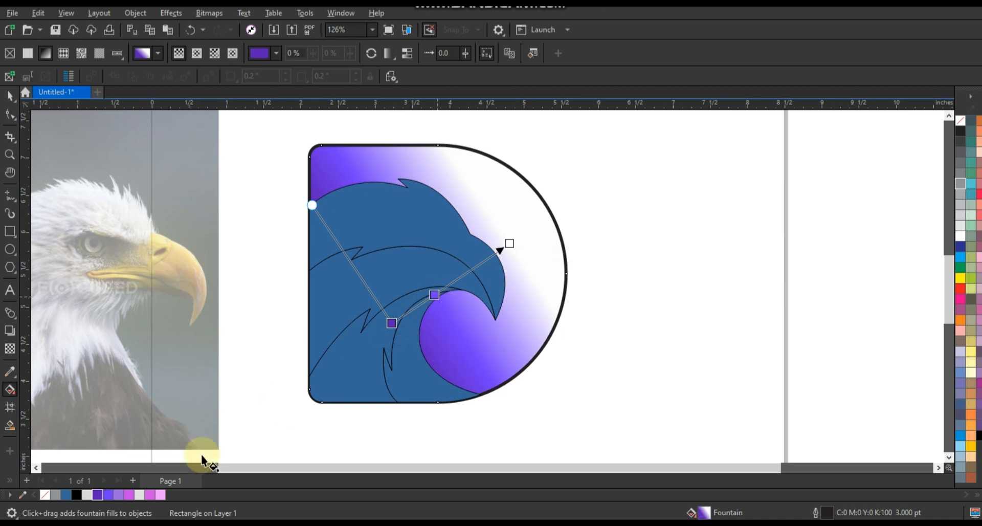
{"action": "left_click_drag", "start_coordinate": [117, 494], "coordinate": [537, 210]}
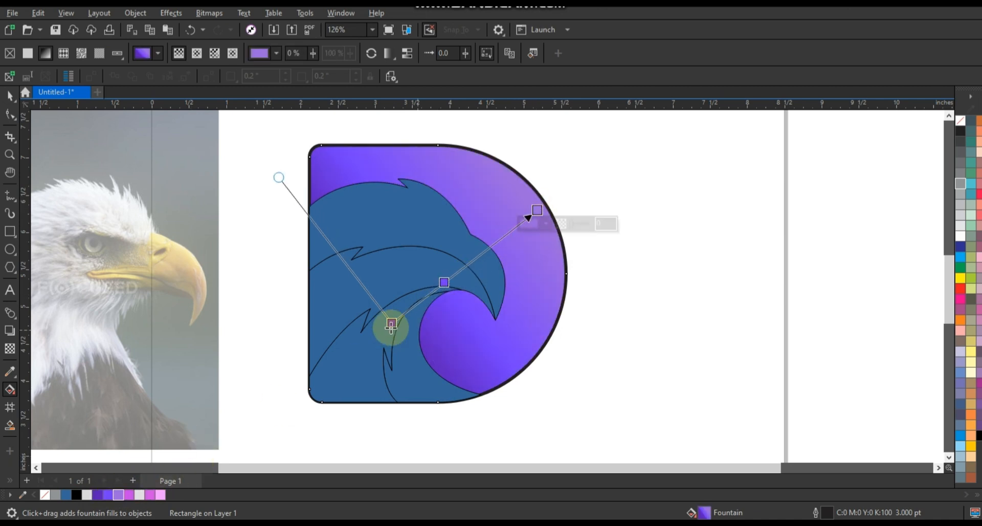
Adjust the start, middle and end points of the D background's gradient so the dark purple reaches further into the shape
{"action": "left_click_drag", "start_coordinate": [402, 324], "coordinate": [412, 314]}
{"action": "left_click_drag", "start_coordinate": [445, 284], "coordinate": [462, 271]}
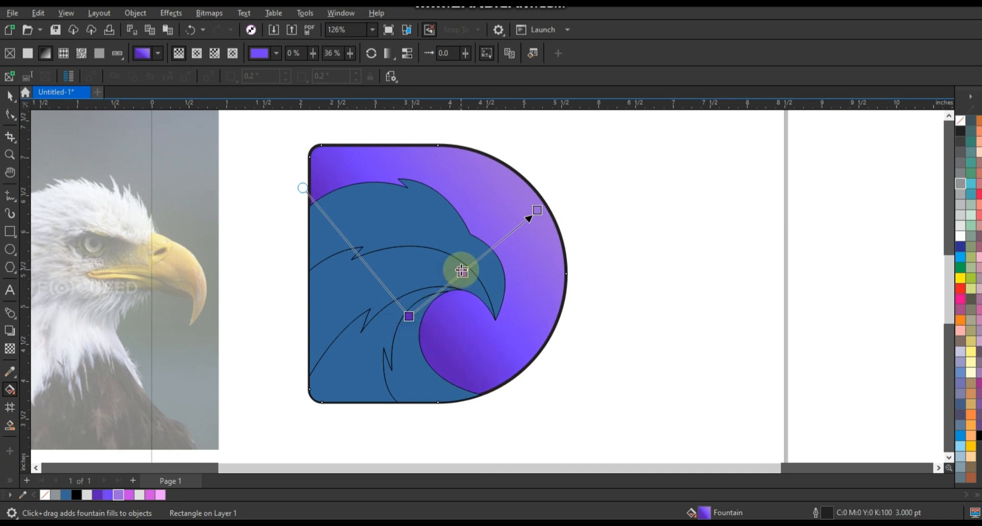
{"action": "left_click_drag", "start_coordinate": [541, 204], "coordinate": [543, 202]}
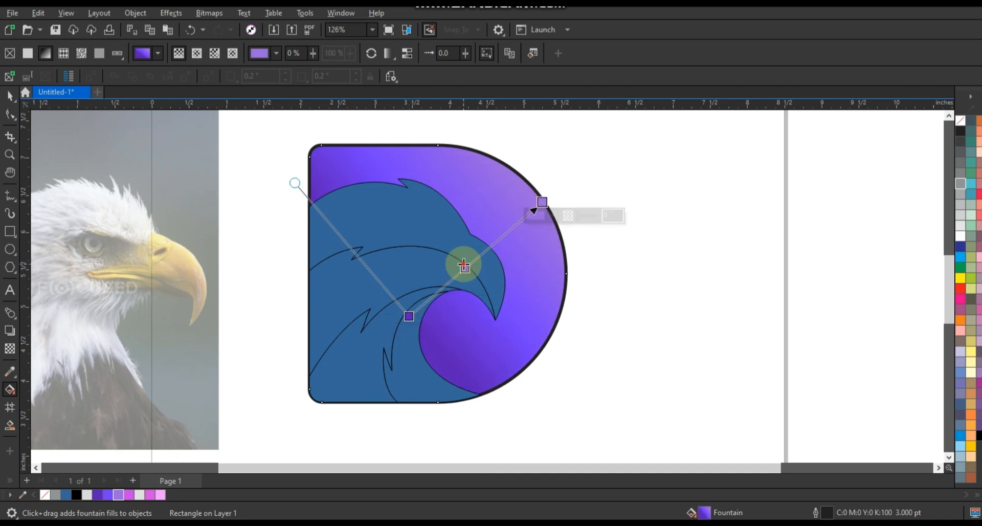
{"action": "left_click_drag", "start_coordinate": [409, 317], "coordinate": [409, 300]}
{"action": "left_click", "coordinate": [8, 96]}
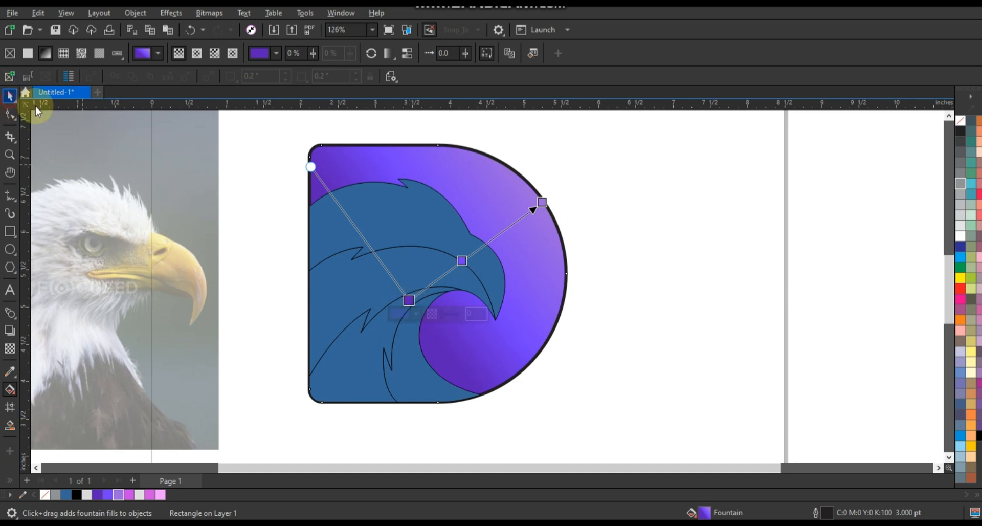
{"action": "left_click", "coordinate": [691, 252]}
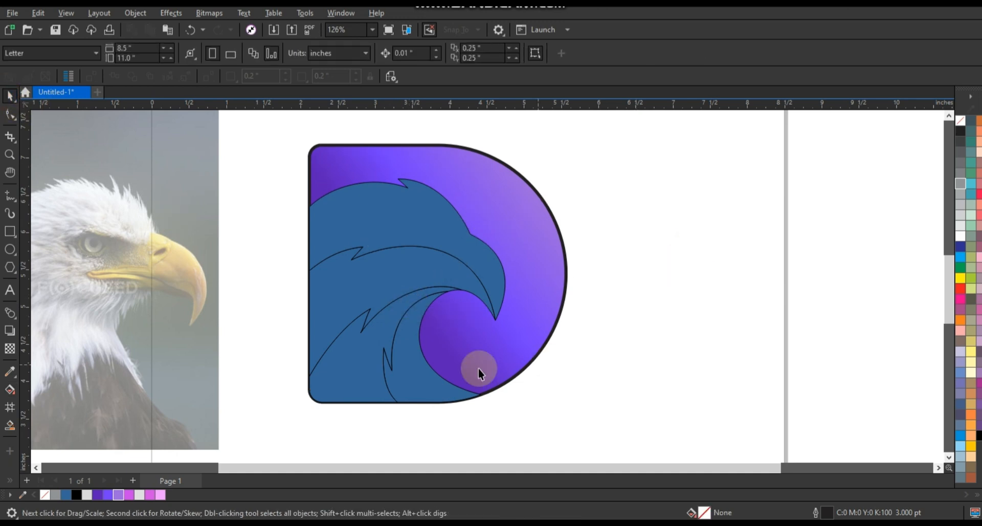
Give the throat shape a fountain fill from magenta-pink at its upper tip to light pink at the D's lower edge
{"action": "left_click", "coordinate": [423, 376]}
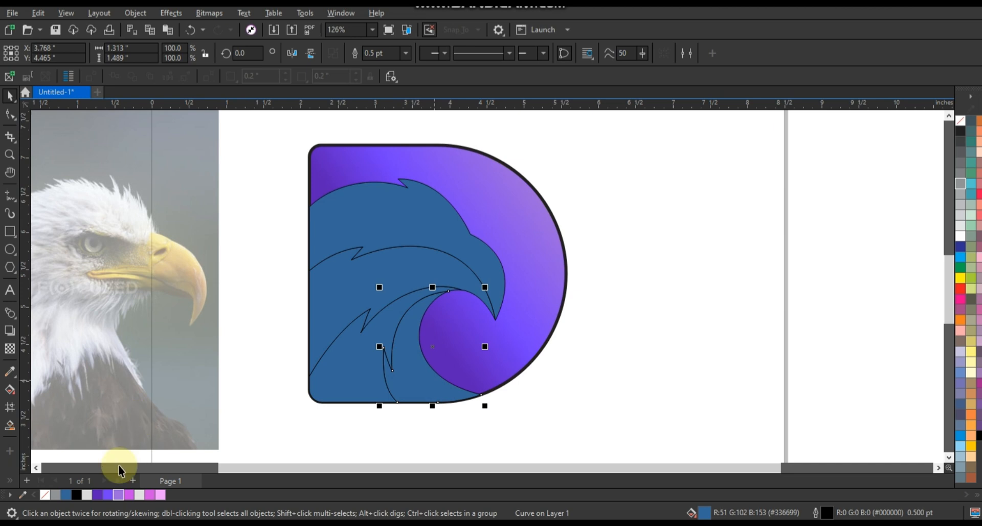
{"action": "left_click", "coordinate": [152, 496]}
{"action": "key", "text": "g"}
{"action": "left_click_drag", "start_coordinate": [425, 302], "coordinate": [409, 391]}
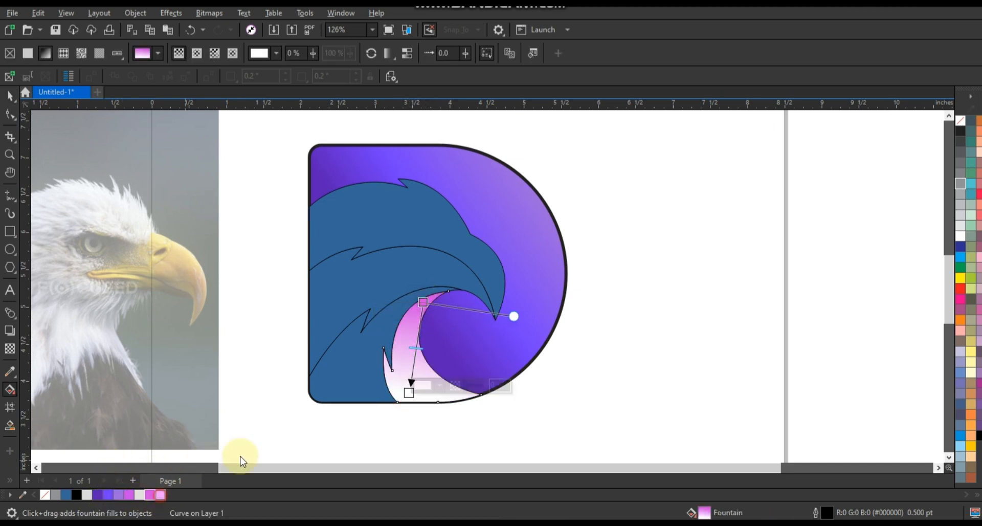
{"action": "left_click_drag", "start_coordinate": [241, 460], "coordinate": [407, 401]}
{"action": "left_click_drag", "start_coordinate": [426, 304], "coordinate": [427, 308]}
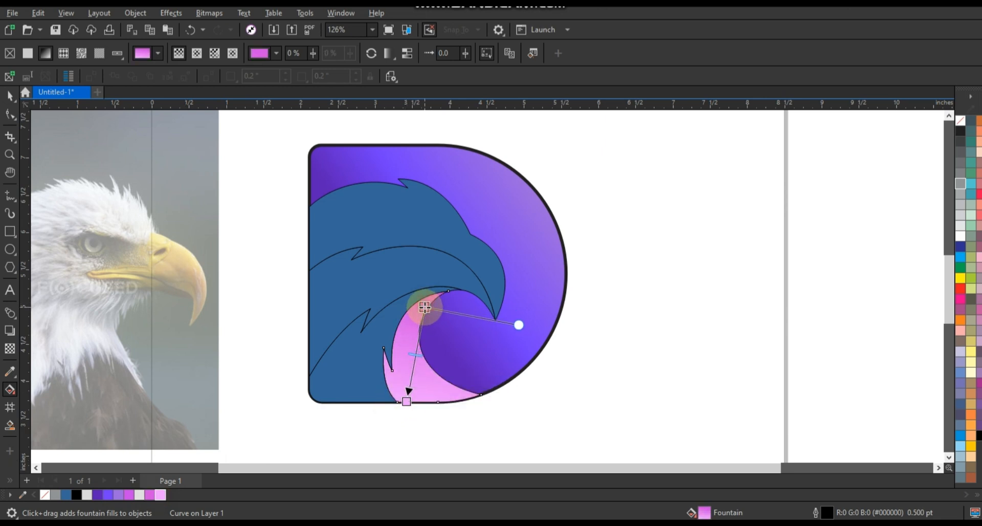
Give the neck shape a diagonal fountain fill from magenta #C945E8 near its notch to light pink at the D's lower corner
{"action": "left_click", "coordinate": [12, 97]}
{"action": "left_click", "coordinate": [342, 373]}
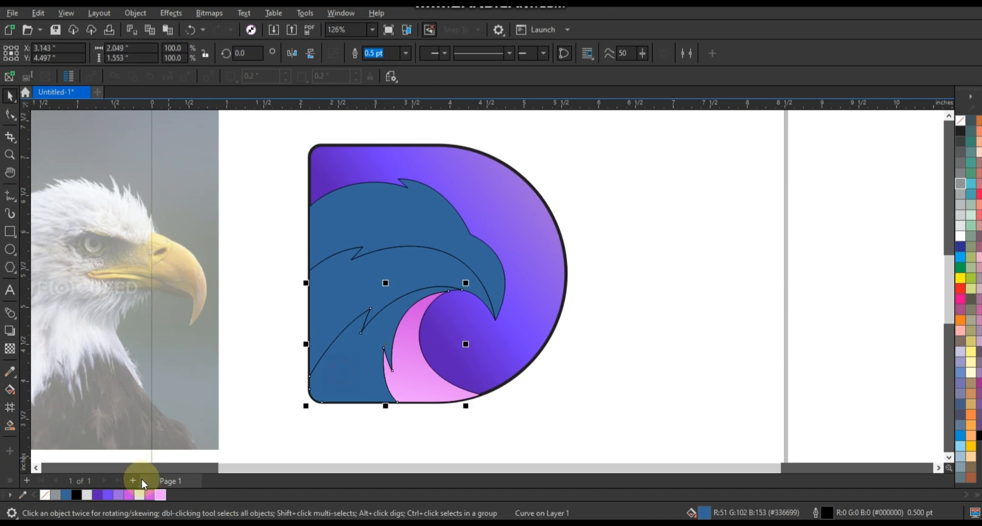
{"action": "left_click_drag", "start_coordinate": [129, 495], "coordinate": [406, 311]}
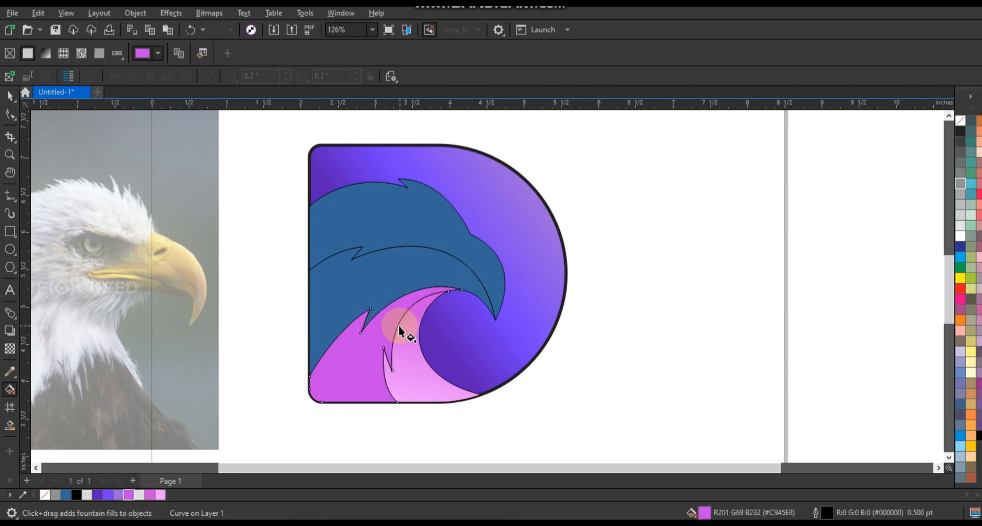
{"action": "left_click_drag", "start_coordinate": [374, 342], "coordinate": [384, 320]}
{"action": "left_click_drag", "start_coordinate": [159, 495], "coordinate": [331, 402]}
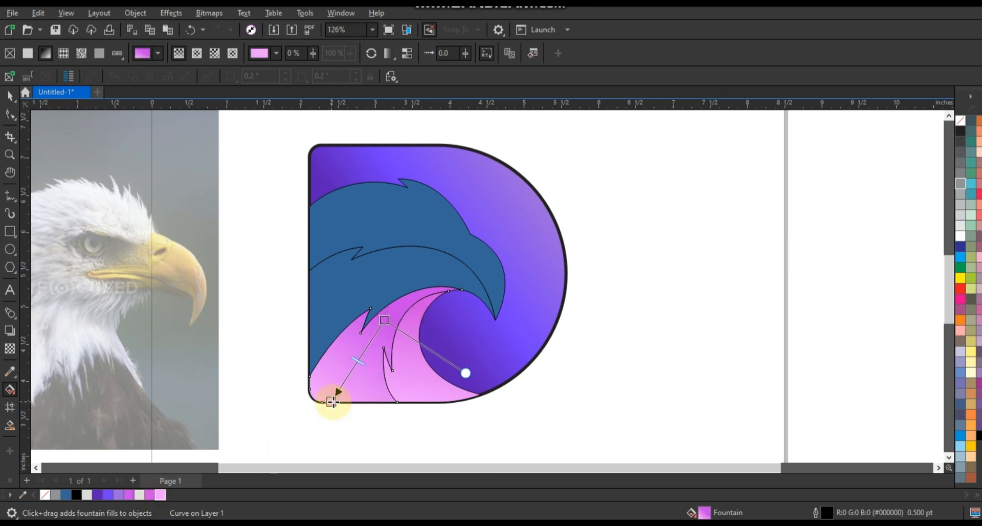
{"action": "left_click_drag", "start_coordinate": [385, 320], "coordinate": [387, 319]}
Give the cheek shape below the head a diagonal fountain fill from magenta #C945E8 near the beak to light pink at the D's straight edge
{"action": "left_click", "coordinate": [382, 276]}
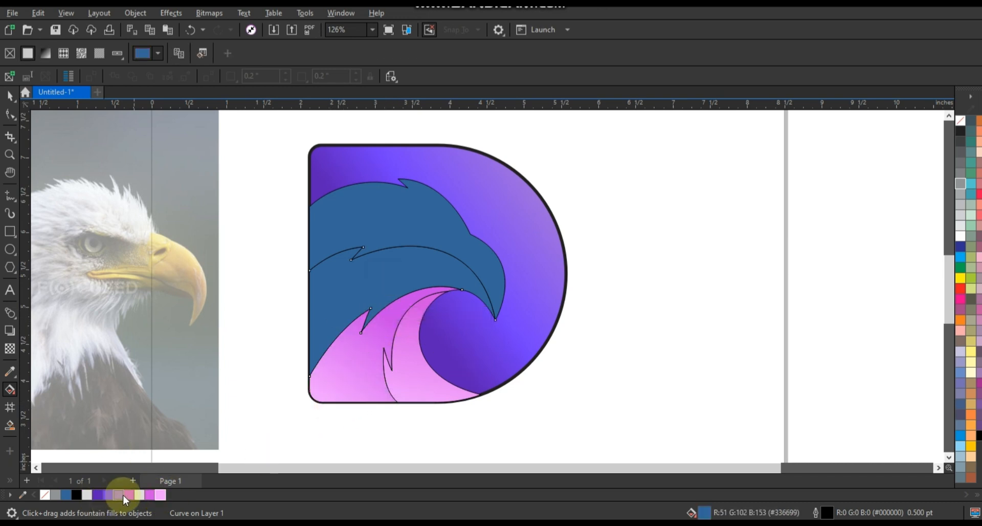
{"action": "left_click_drag", "start_coordinate": [126, 493], "coordinate": [426, 263]}
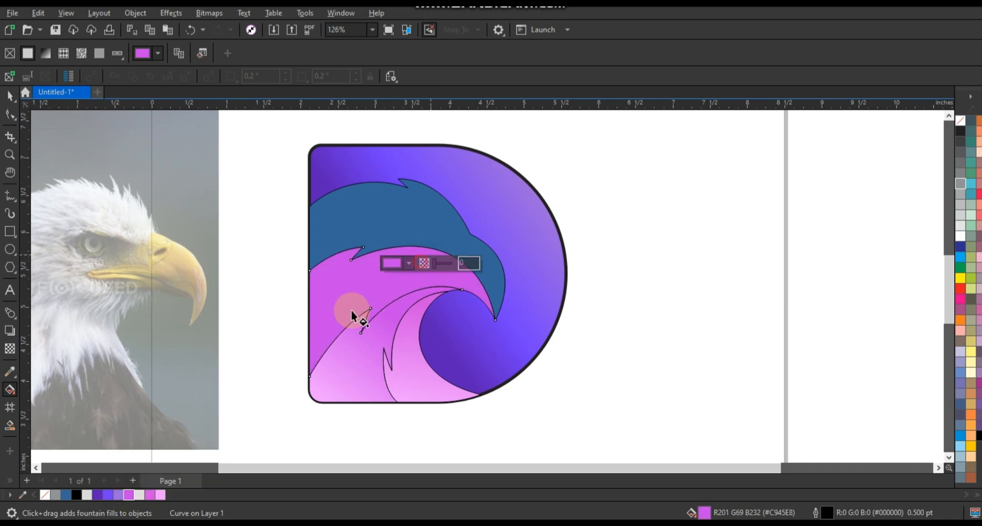
{"action": "left_click_drag", "start_coordinate": [351, 310], "coordinate": [347, 314]}
{"action": "left_click_drag", "start_coordinate": [430, 253], "coordinate": [435, 239]}
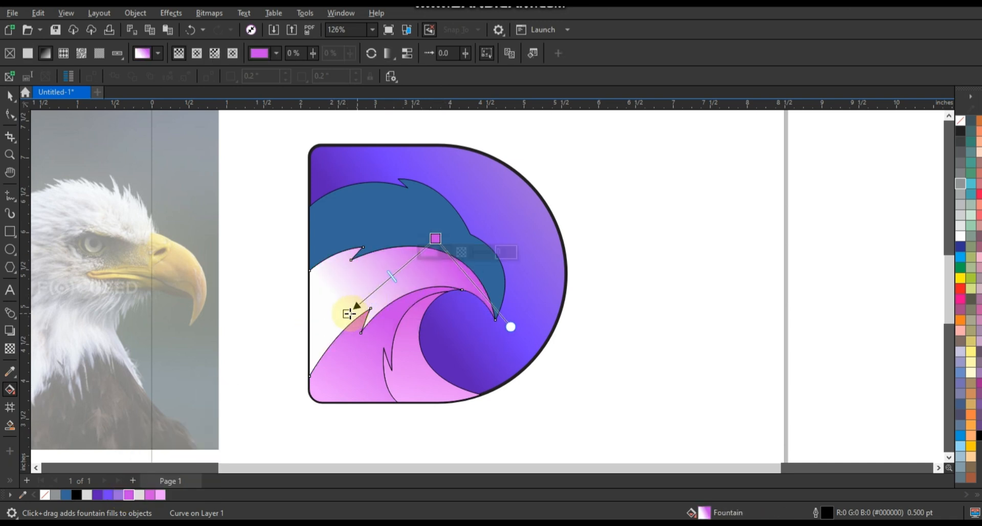
{"action": "left_click_drag", "start_coordinate": [350, 314], "coordinate": [358, 316]}
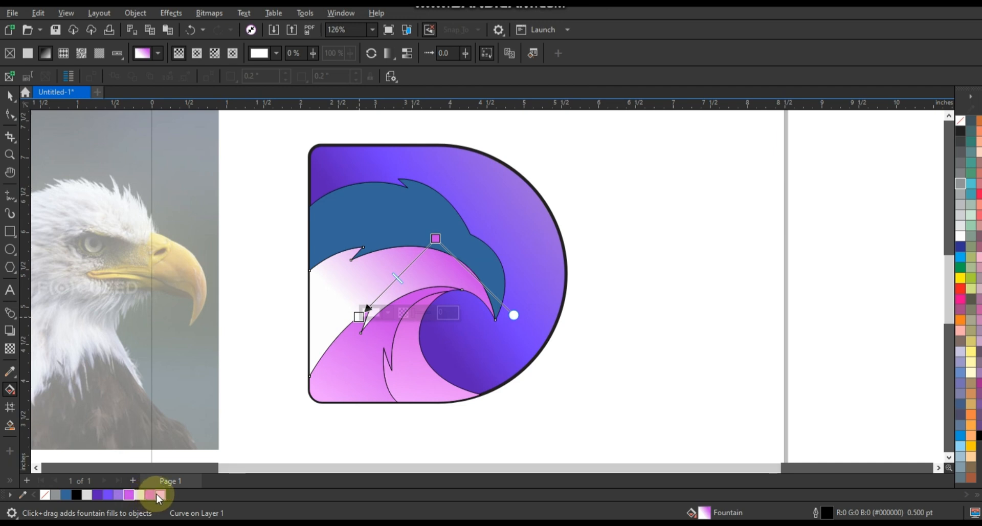
{"action": "left_click_drag", "start_coordinate": [163, 495], "coordinate": [357, 314]}
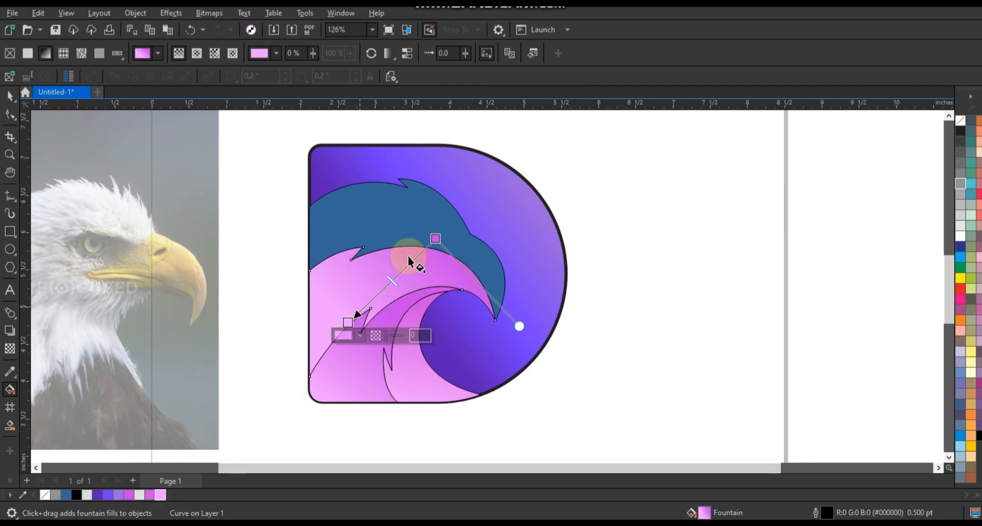
Fill the top head-and-beak shape with light pink tinted with white to a very pale pink
{"action": "left_click", "coordinate": [10, 96]}
{"action": "left_click", "coordinate": [357, 222]}
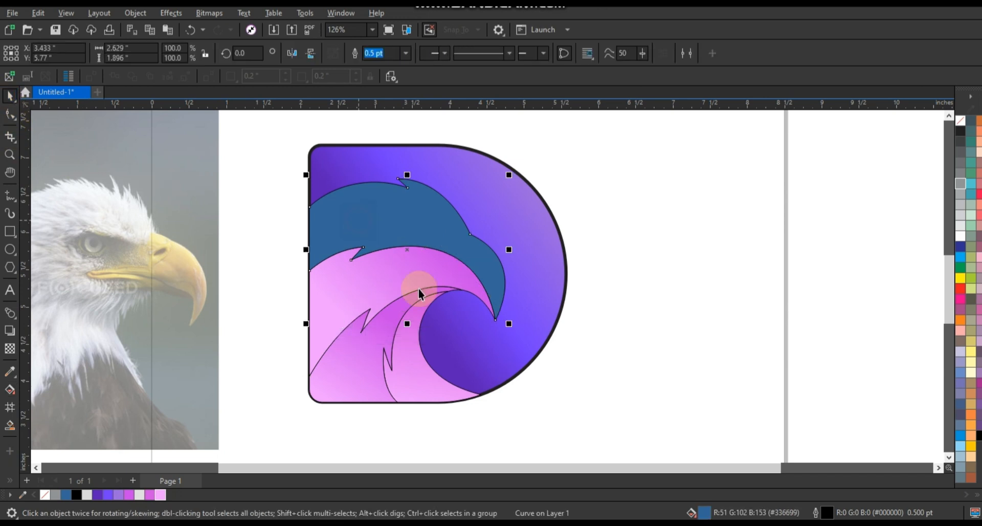
{"action": "left_click", "coordinate": [158, 496]}
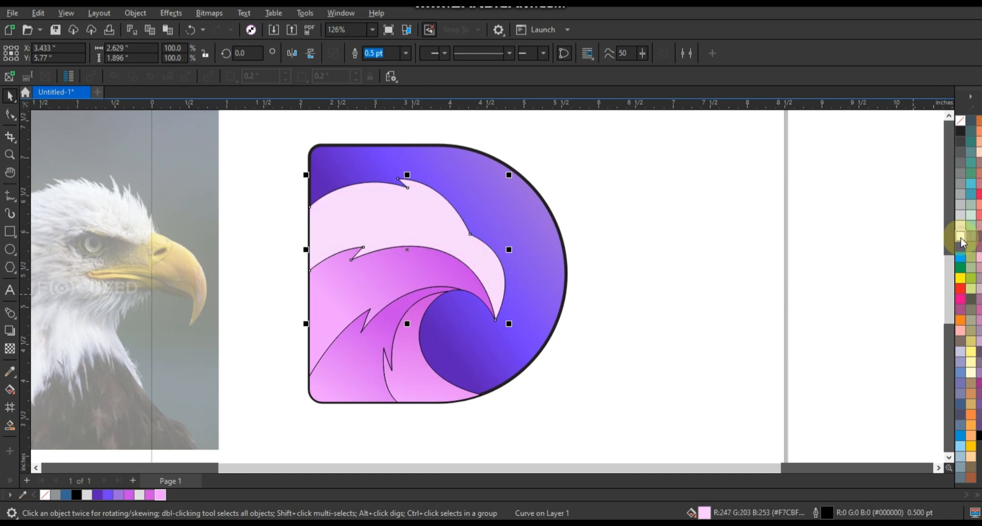
{"action": "left_click", "coordinate": [961, 236], "text": "ctrl"}
{"action": "left_click", "coordinate": [672, 245]}
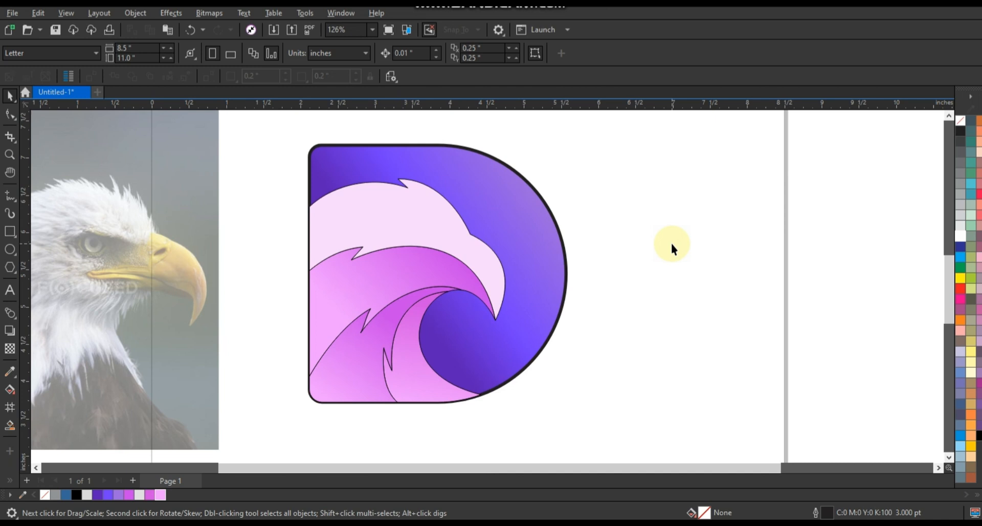
Draw a 3 pt zigzag line from the beak tip through a notch below the cheek's notch and out past the D's straight edge
{"action": "left_click", "coordinate": [9, 155]}
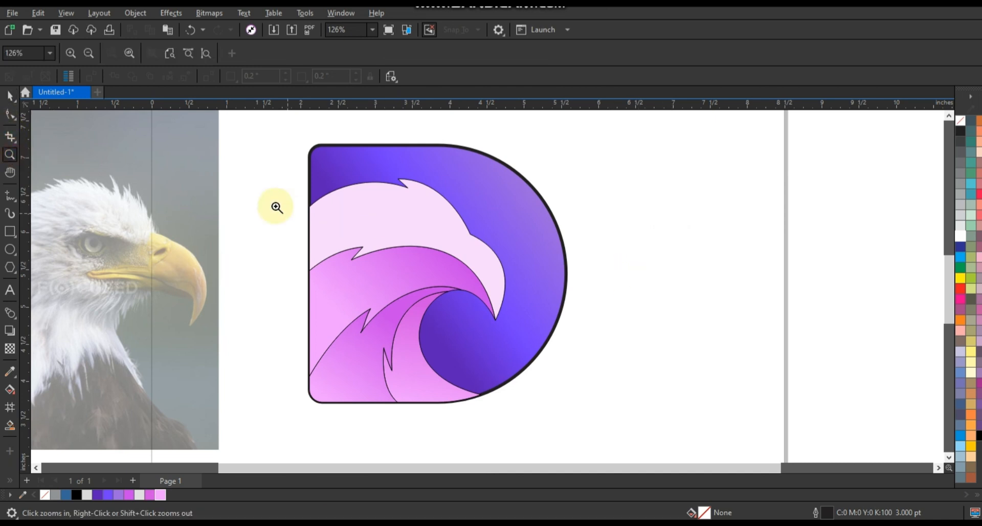
{"action": "left_click_drag", "start_coordinate": [265, 162], "coordinate": [593, 425]}
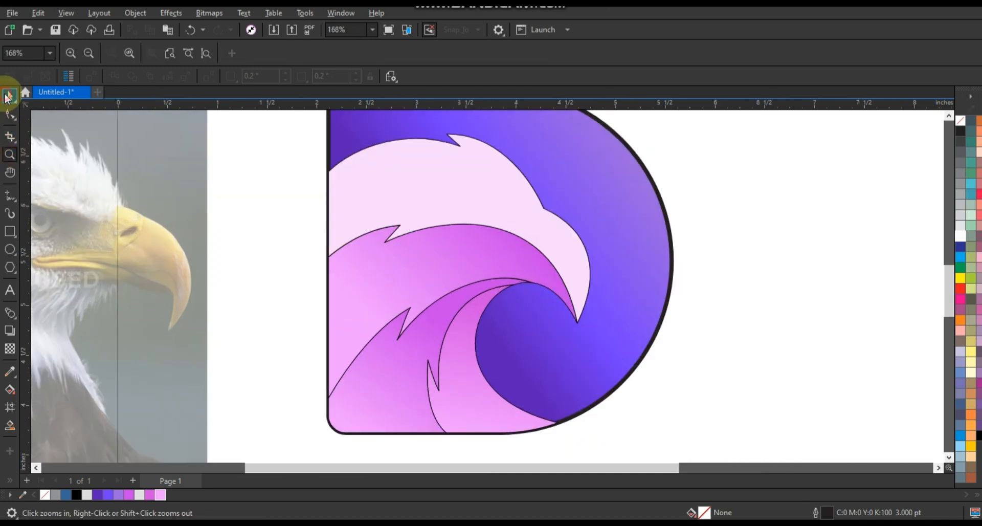
{"action": "left_click", "coordinate": [10, 95]}
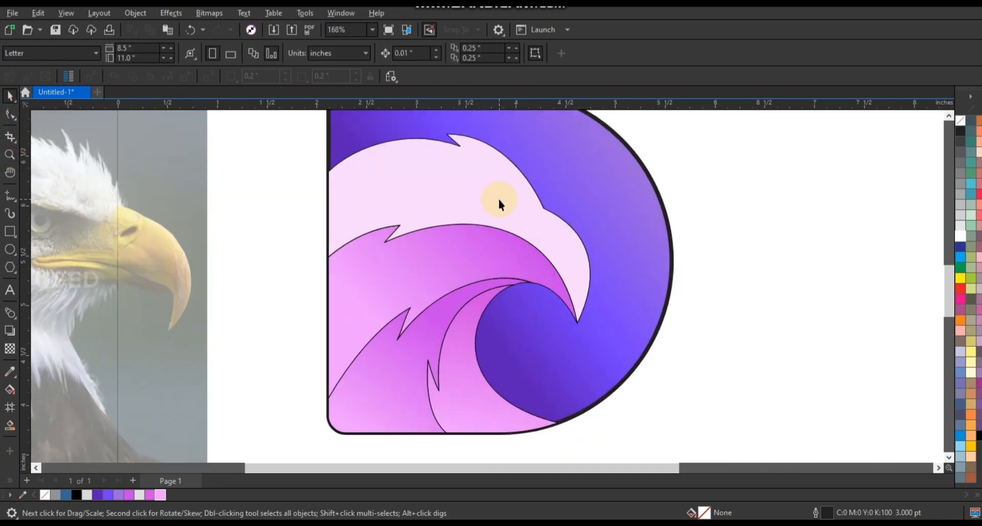
{"action": "left_click", "coordinate": [9, 196]}
{"action": "left_click", "coordinate": [577, 326]}
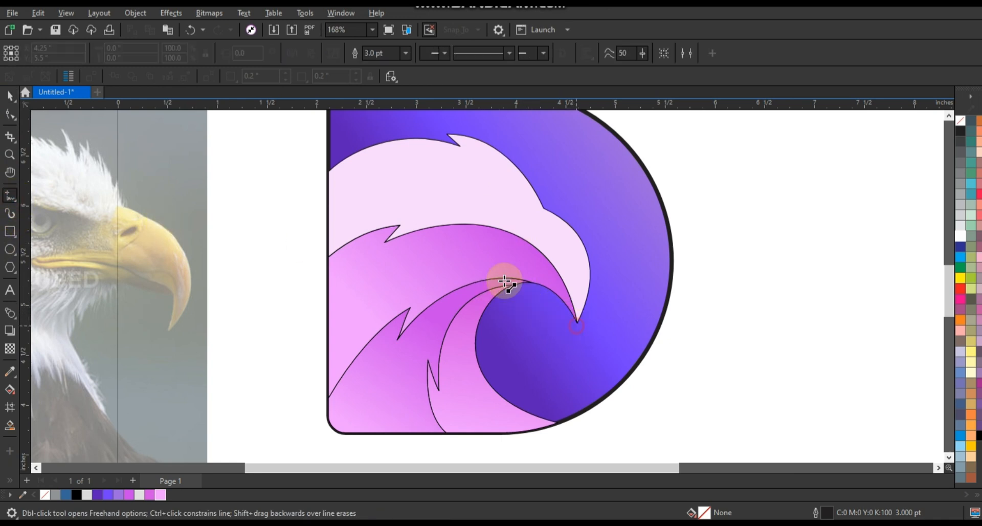
{"action": "left_click", "coordinate": [372, 255]}
{"action": "double_click", "coordinate": [381, 239]}
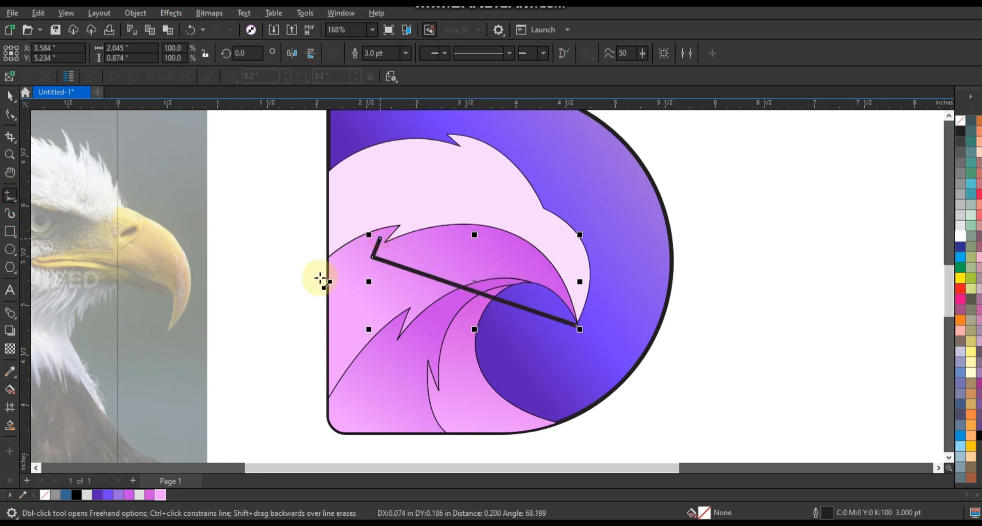
{"action": "left_click", "coordinate": [319, 278]}
Draw two more notched zigzag lines from the throat's upper tip, one past the D's straight edge and one past its lower edge
{"action": "left_click", "coordinate": [534, 286]}
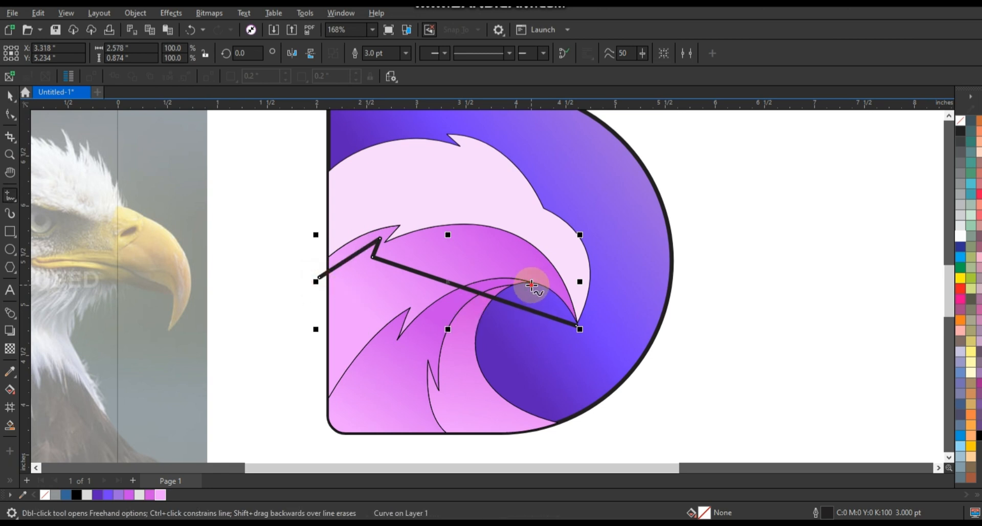
{"action": "double_click", "coordinate": [395, 351]}
{"action": "double_click", "coordinate": [392, 329]}
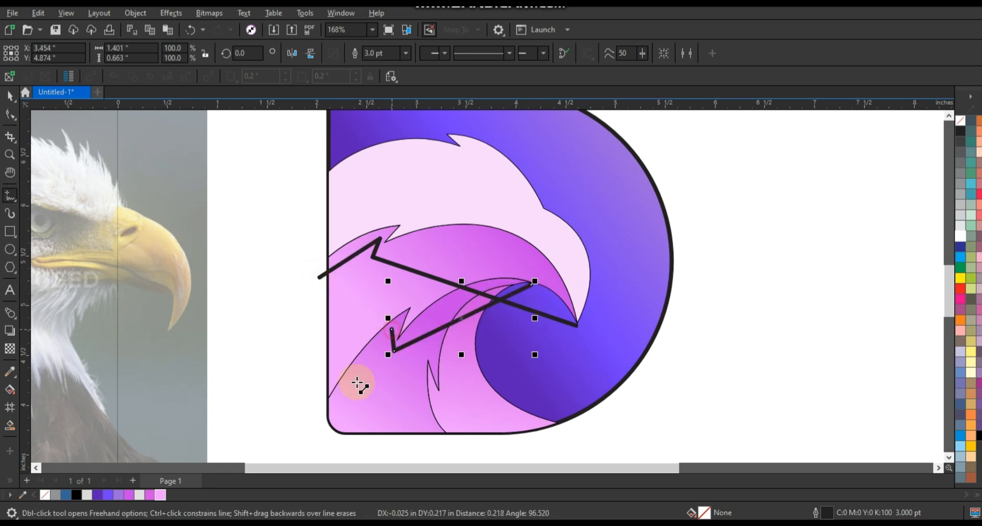
{"action": "left_click", "coordinate": [319, 415]}
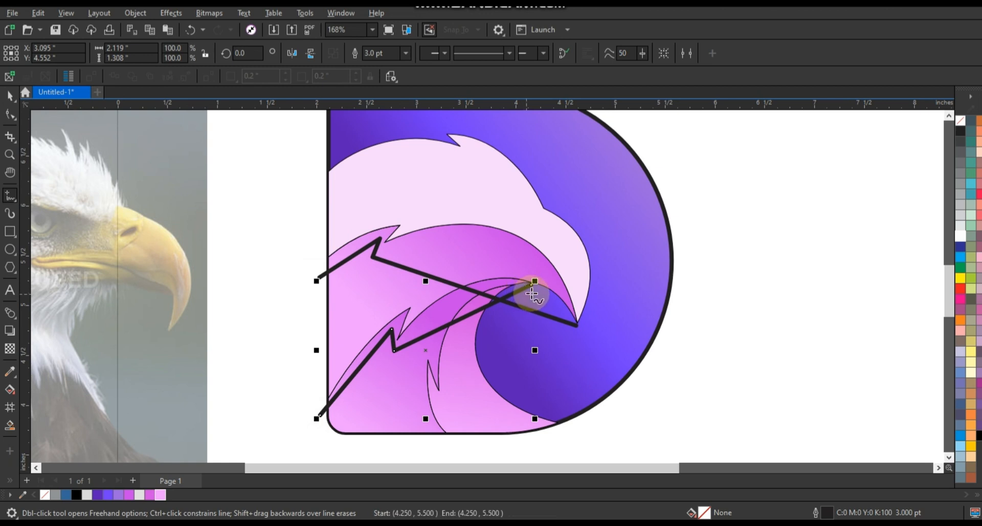
{"action": "double_click", "coordinate": [450, 403]}
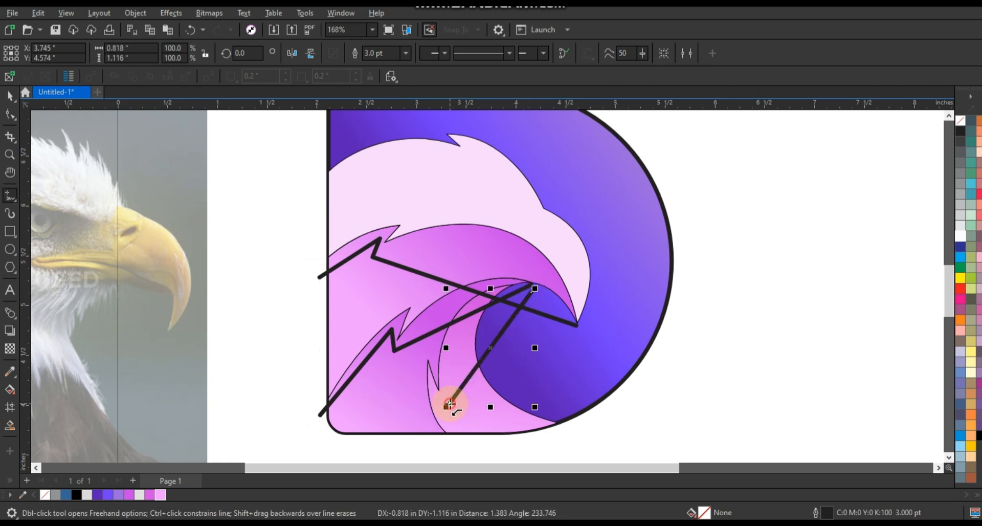
{"action": "double_click", "coordinate": [437, 396]}
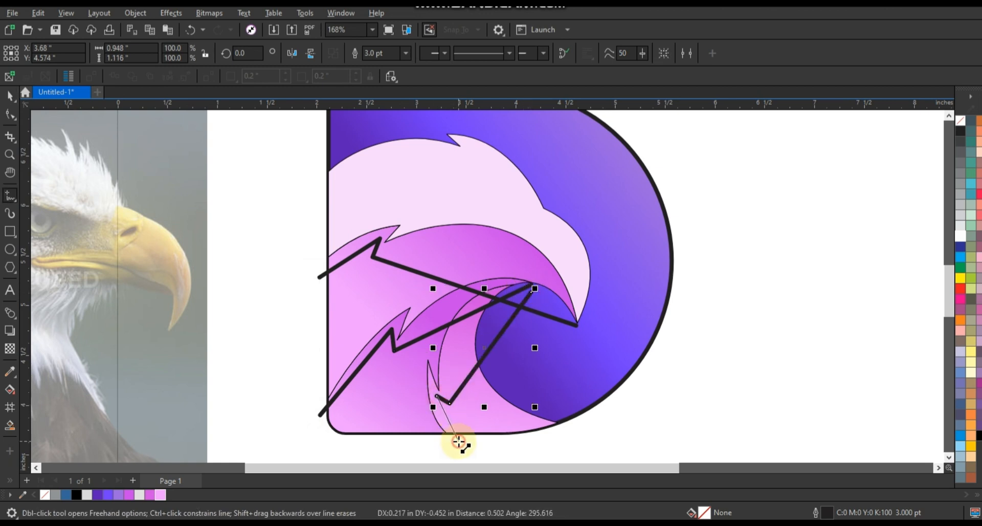
{"action": "double_click", "coordinate": [459, 443]}
Combine the three zigzag lines into one object and convert all of its segments to curves
{"action": "left_click", "coordinate": [9, 95]}
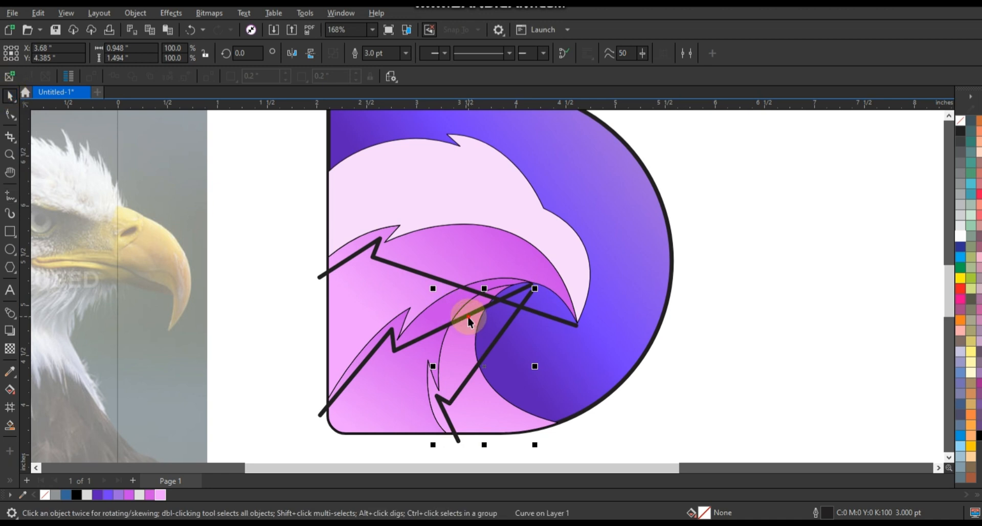
{"action": "left_click", "coordinate": [467, 316], "text": "shift"}
{"action": "left_click", "coordinate": [415, 272], "text": "shift"}
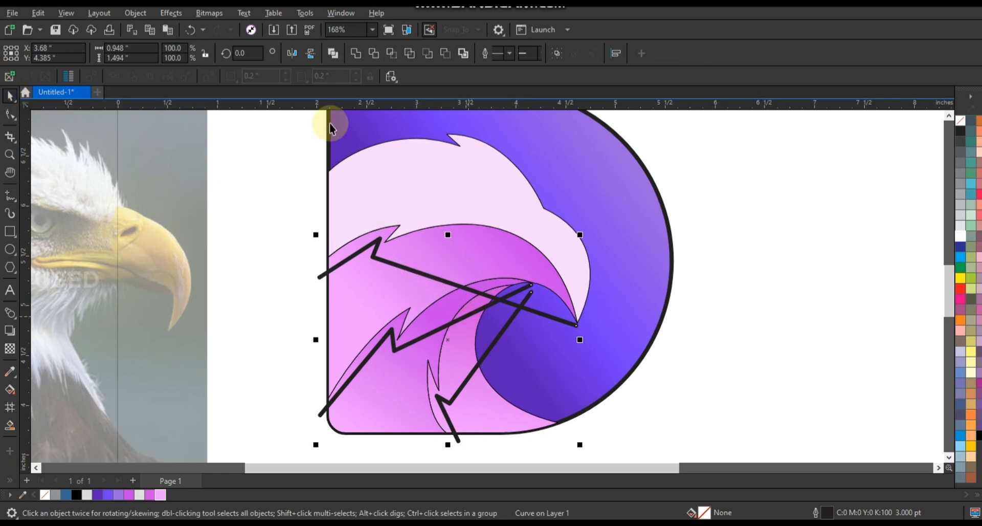
{"action": "left_click", "coordinate": [333, 53]}
{"action": "left_click", "coordinate": [9, 114]}
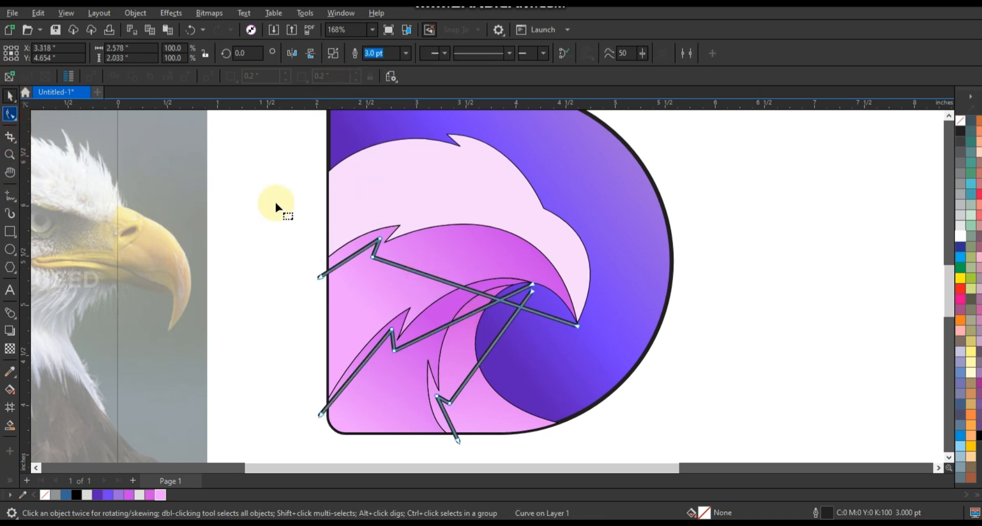
{"action": "key", "text": "F10"}
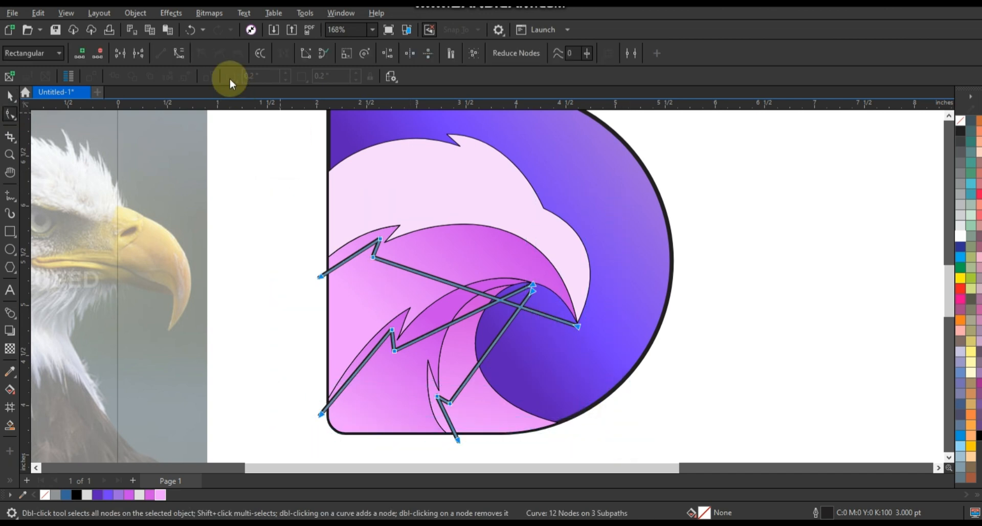
Bend the uppermost zigzag line into an arc that follows just beneath the cheek's upper edge down to the beak tip
{"action": "left_click", "coordinate": [475, 290]}
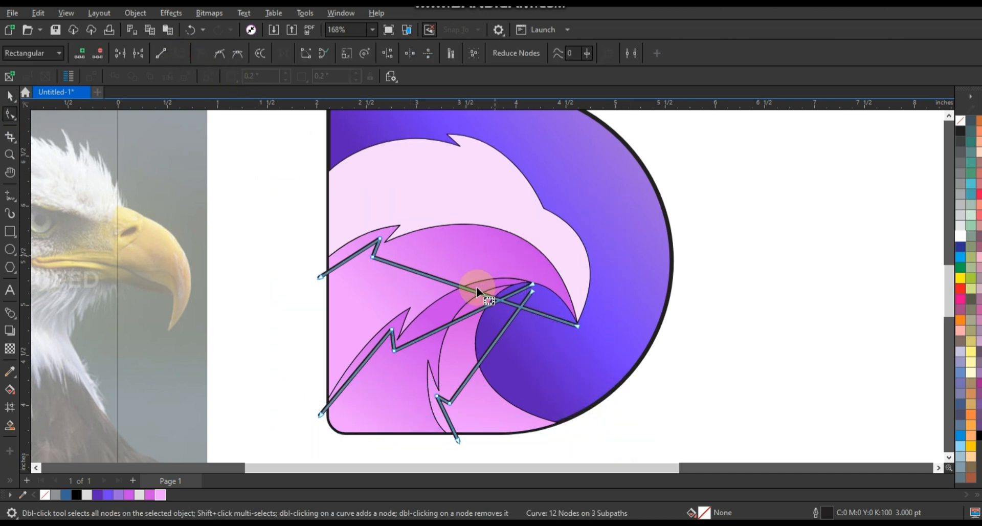
{"action": "left_click_drag", "start_coordinate": [477, 290], "coordinate": [507, 238]}
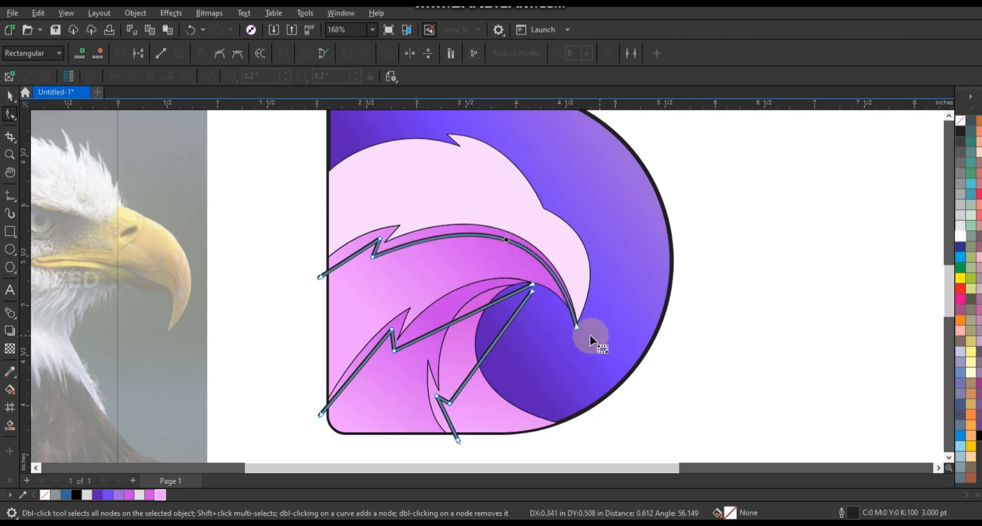
{"action": "left_click", "coordinate": [578, 329]}
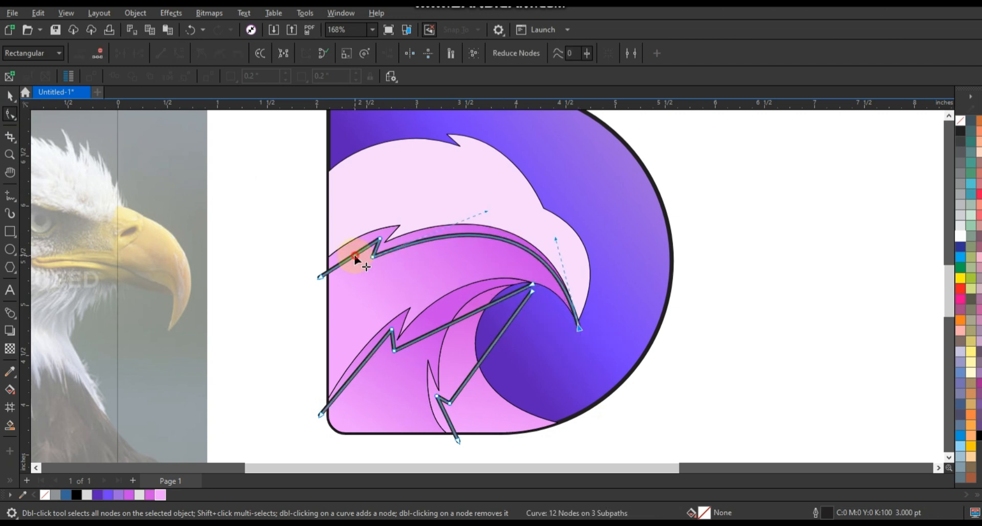
{"action": "left_click", "coordinate": [352, 255]}
Bend the middle zigzag line's segments to run parallel to the neck's upper edge and nudge its notch node slightly outward
{"action": "mouse_move", "coordinate": [475, 311]}
{"action": "left_mouse_down"}
{"action": "mouse_move", "coordinate": [474, 291]}
{"action": "mouse_move", "coordinate": [485, 287]}
{"action": "left_mouse_up"}
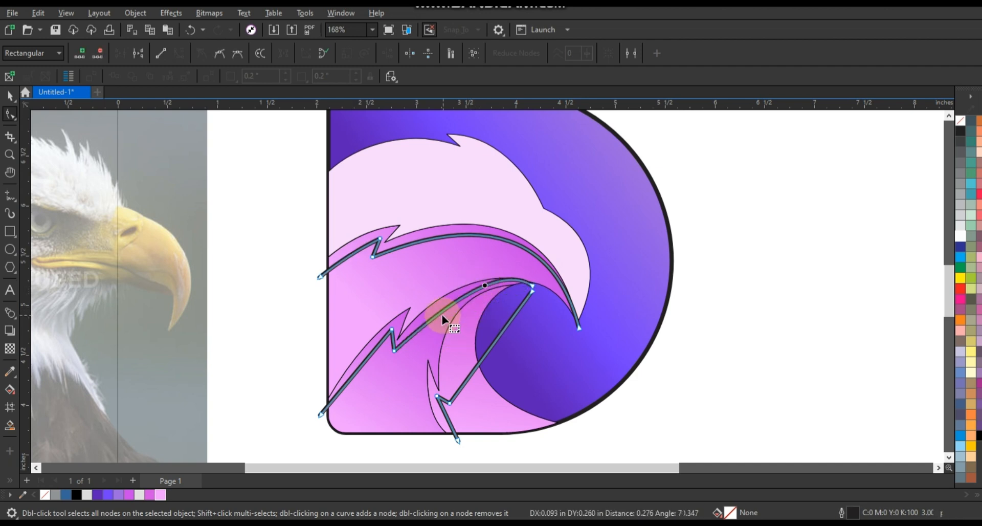
{"action": "left_click", "coordinate": [436, 315]}
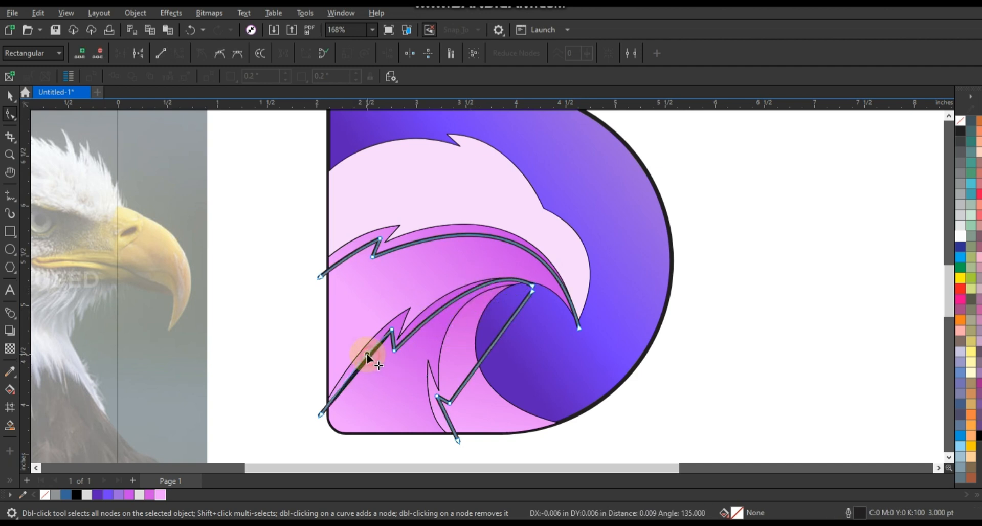
{"action": "left_click", "coordinate": [395, 351]}
{"action": "left_click_drag", "start_coordinate": [395, 350], "coordinate": [393, 352]}
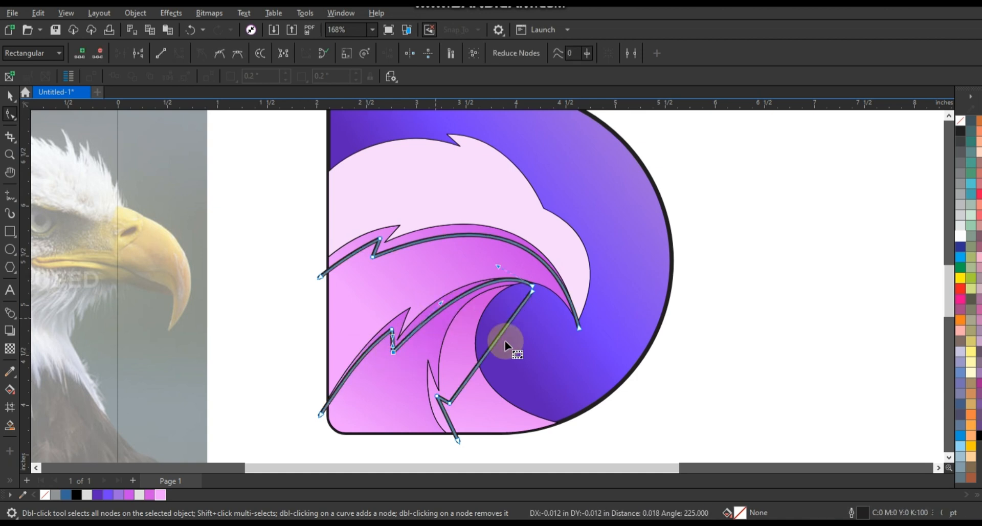
Join the two line ends at the throat's upper tip and curve the lowest zigzag line along the throat shape's inner edge
{"action": "left_click", "coordinate": [533, 289]}
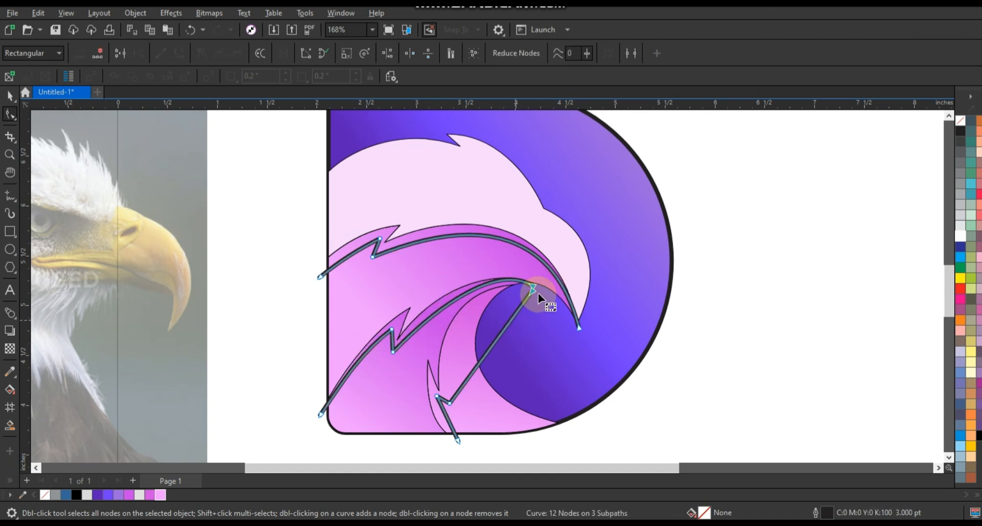
{"action": "left_click", "coordinate": [507, 329]}
{"action": "left_click_drag", "start_coordinate": [490, 297], "coordinate": [436, 334]}
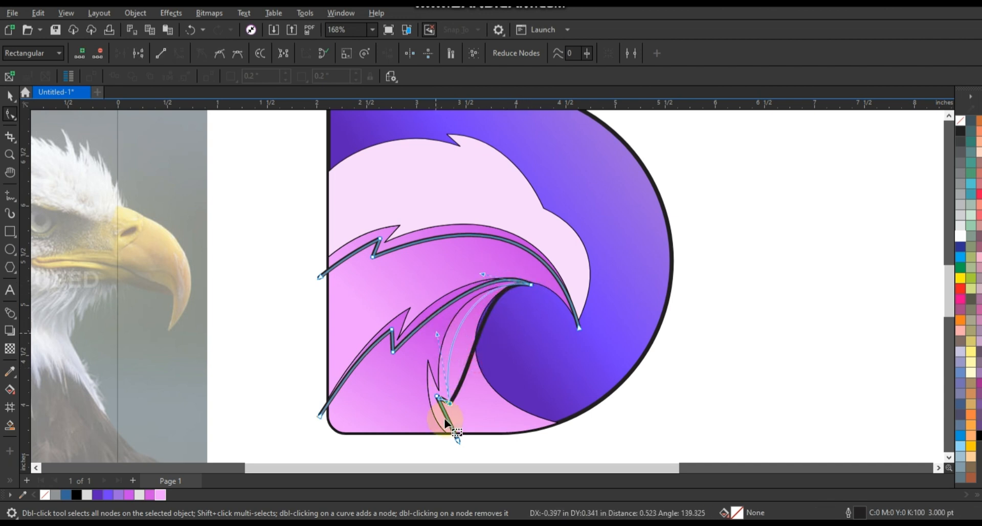
{"action": "left_click_drag", "start_coordinate": [447, 420], "coordinate": [443, 419]}
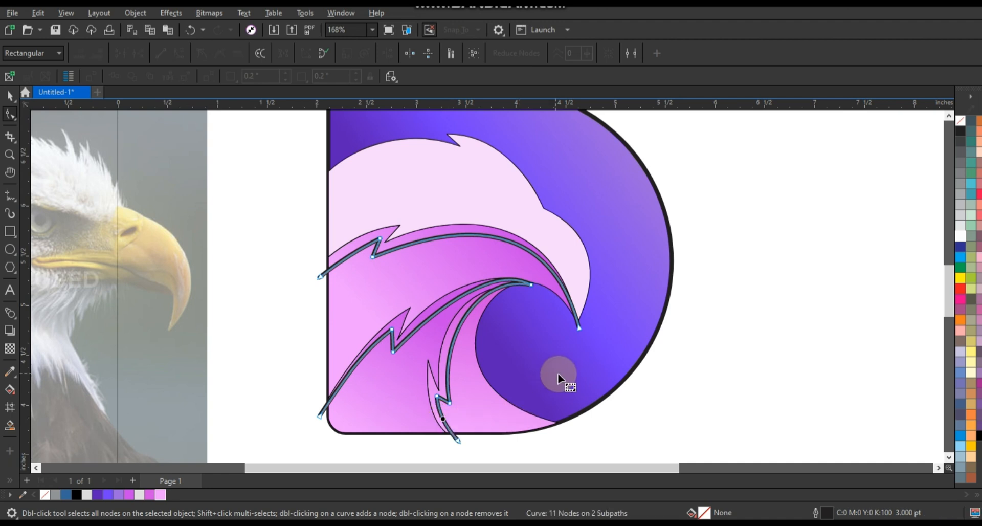
Smart Fill the three thin strips between the new lines and the feather edges with blue #336699 and a 0.5 pt black outline
{"action": "left_click", "coordinate": [10, 425]}
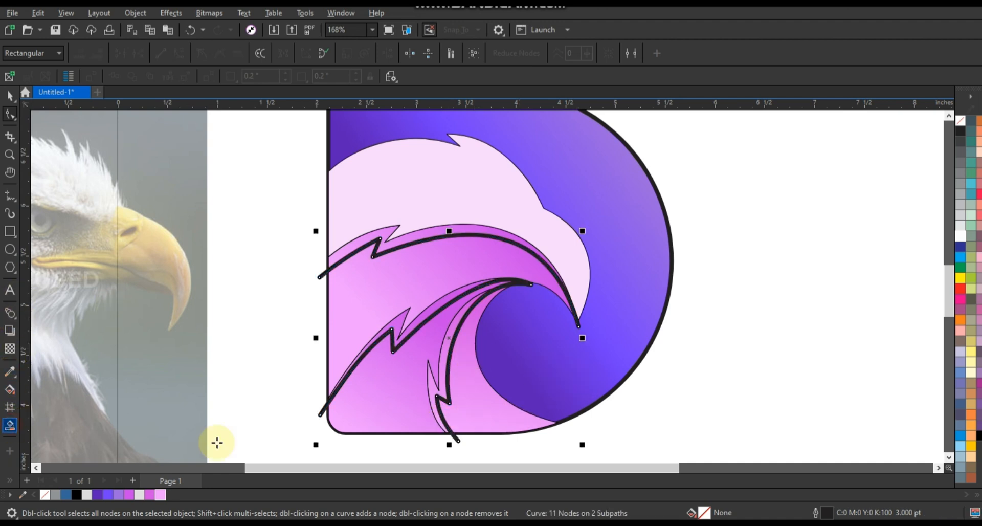
{"action": "left_click", "coordinate": [440, 378]}
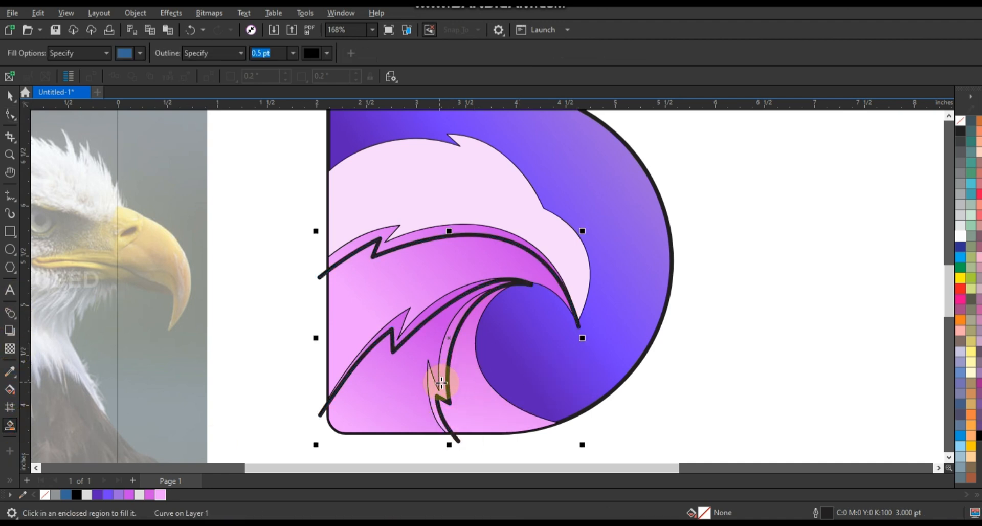
{"action": "left_click", "coordinate": [421, 319]}
{"action": "left_click", "coordinate": [417, 237]}
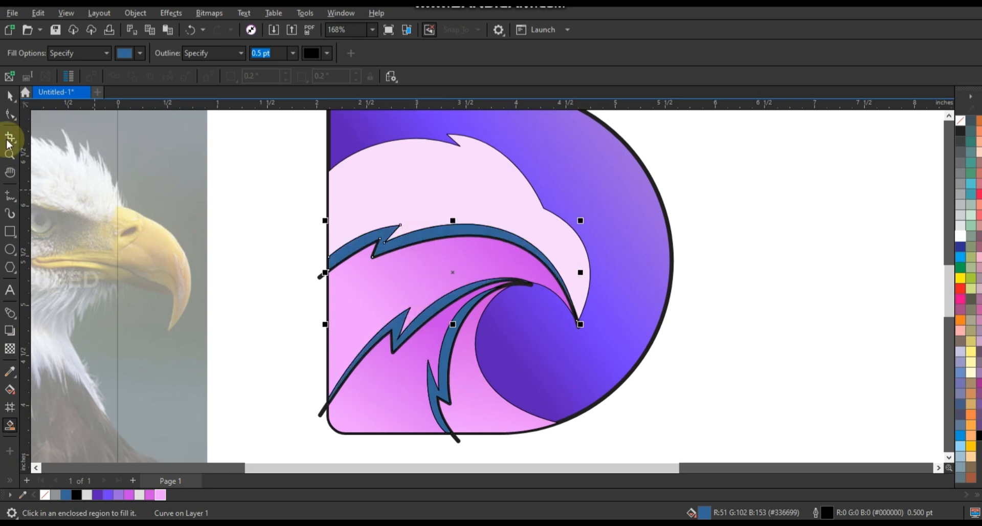
Delete the leftover zigzag construction lines and fill the three blue feather strips with black
{"action": "left_click", "coordinate": [9, 96]}
{"action": "left_click", "coordinate": [321, 425]}
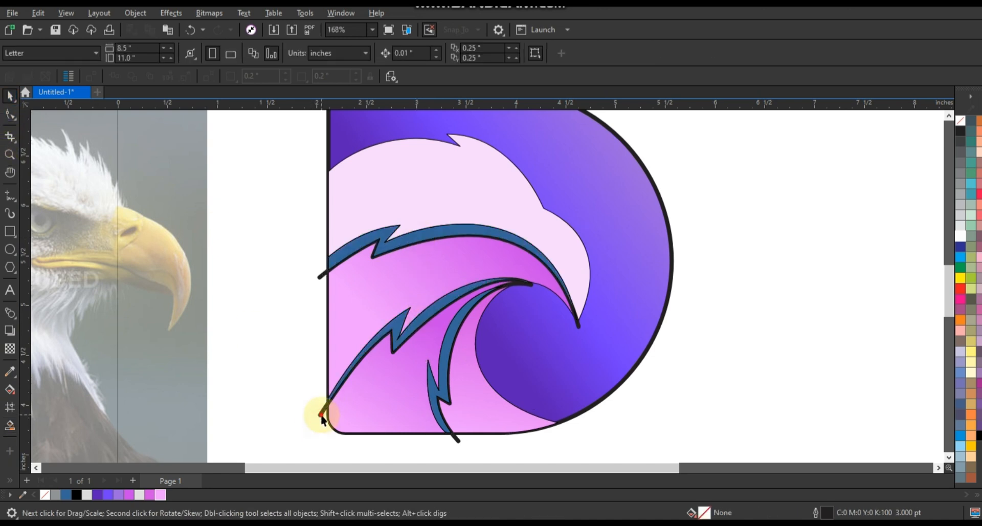
{"action": "left_click", "coordinate": [425, 312]}
{"action": "left_click", "coordinate": [427, 314], "text": "shift"}
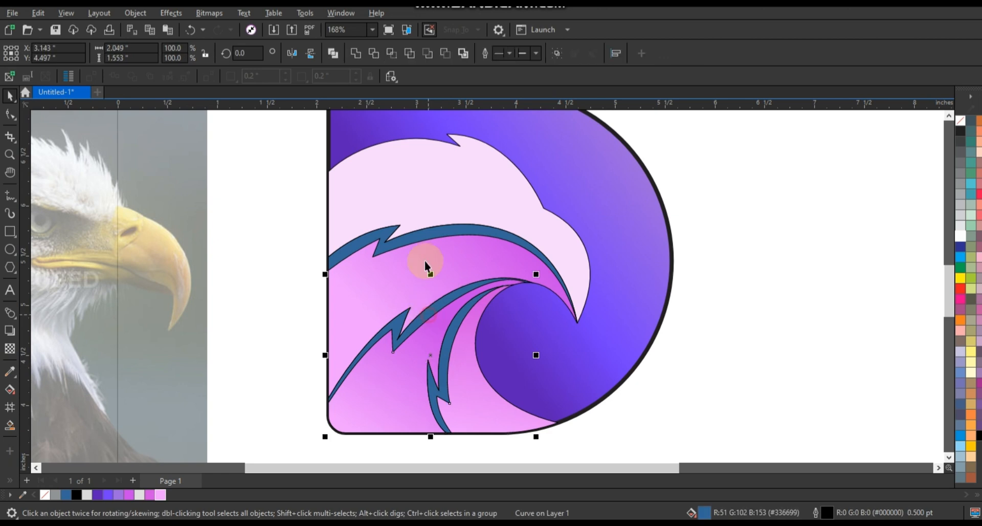
{"action": "left_click", "coordinate": [423, 239], "text": "shift"}
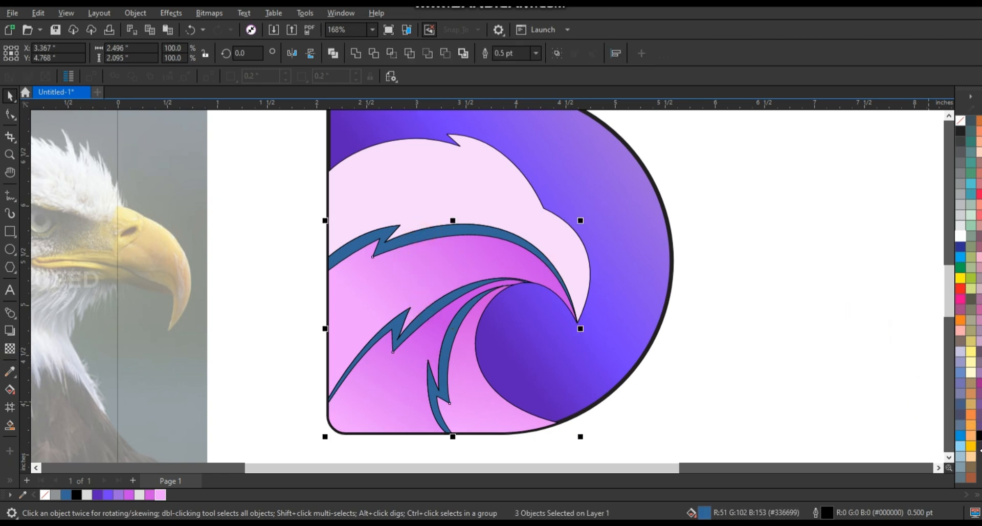
{"action": "left_click", "coordinate": [979, 435]}
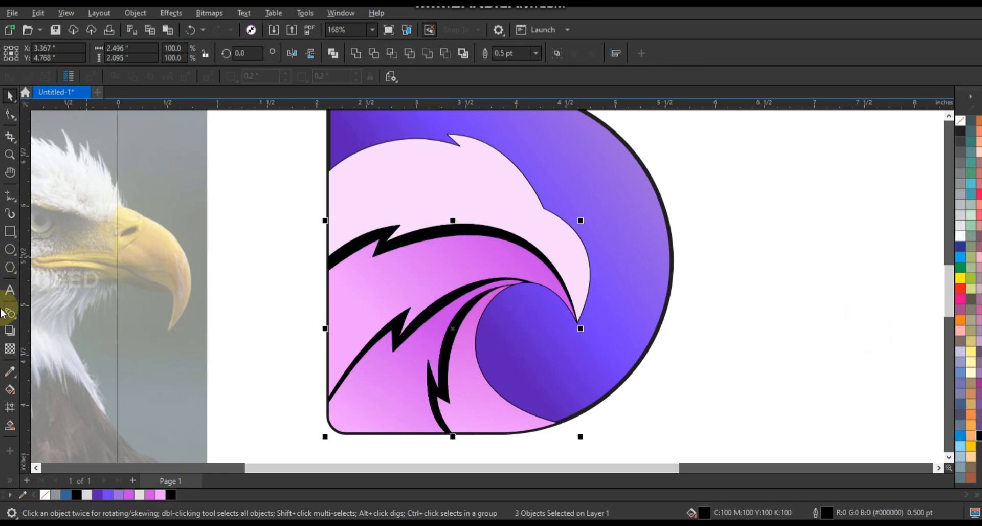
Apply a uniform transparency of 83 to the three black feather strips
{"action": "left_click", "coordinate": [10, 349]}
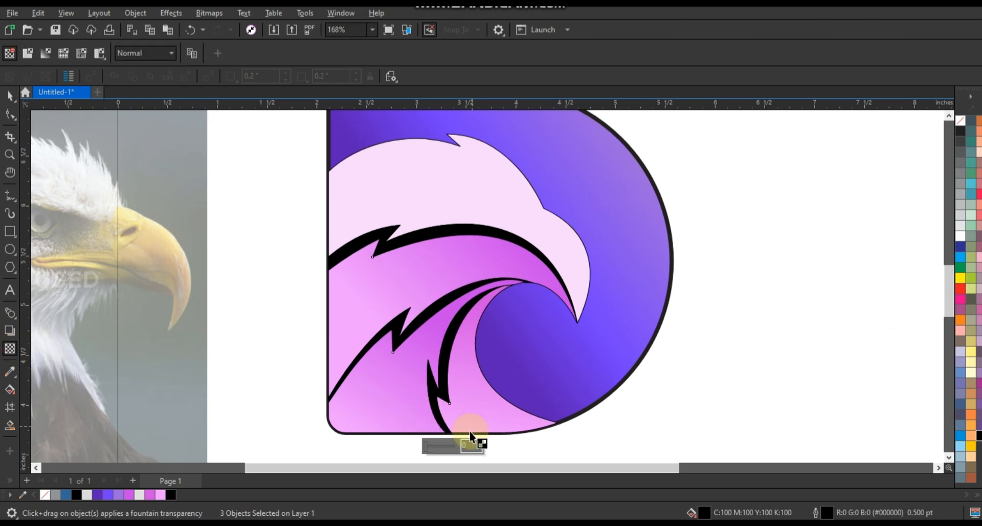
{"action": "left_click_drag", "start_coordinate": [445, 449], "coordinate": [452, 448]}
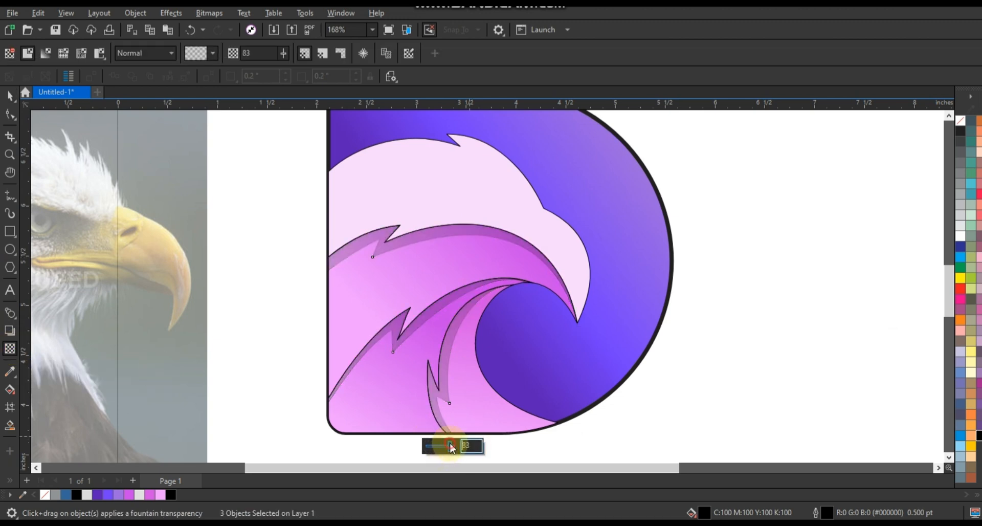
{"action": "left_click", "coordinate": [10, 96]}
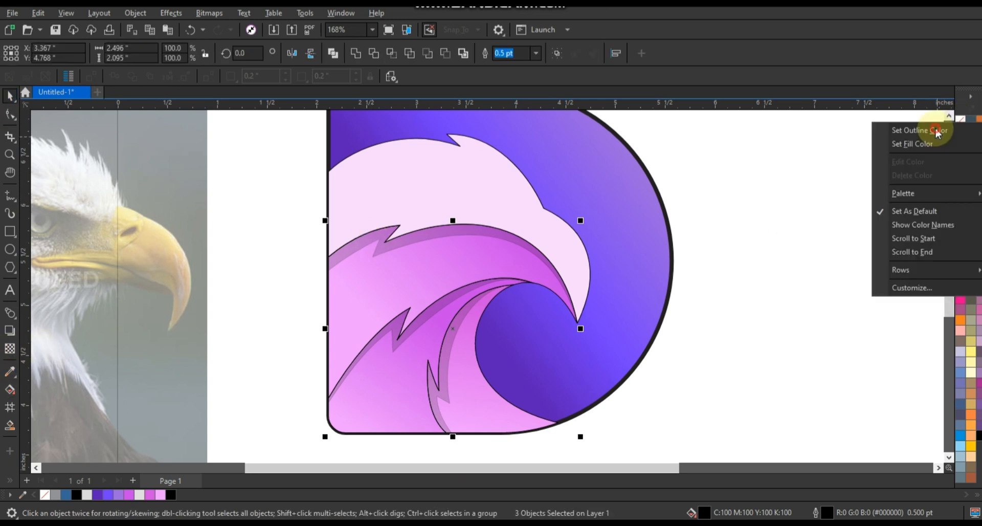
Select the seven head, feather and strip shapes inside the D and remove their outlines
{"action": "left_click", "coordinate": [814, 173]}
{"action": "left_click", "coordinate": [814, 173]}
{"action": "scroll", "coordinate": [529, 266], "scroll_direction": "down", "scroll_amount": 1}
{"action": "left_click_drag", "start_coordinate": [406, 185], "coordinate": [573, 365]}
{"action": "right_click", "coordinate": [962, 126]}
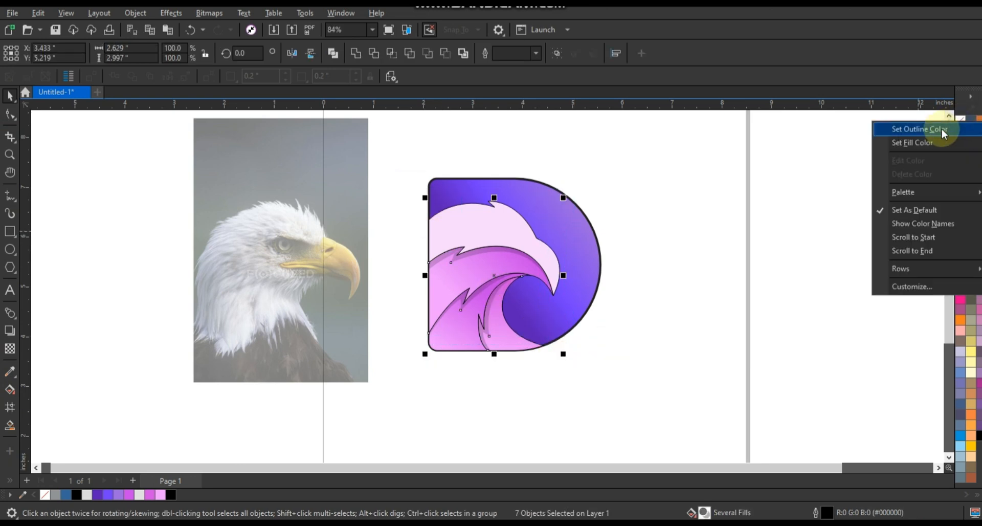
{"action": "left_click", "coordinate": [915, 139]}
{"action": "left_click", "coordinate": [714, 225]}
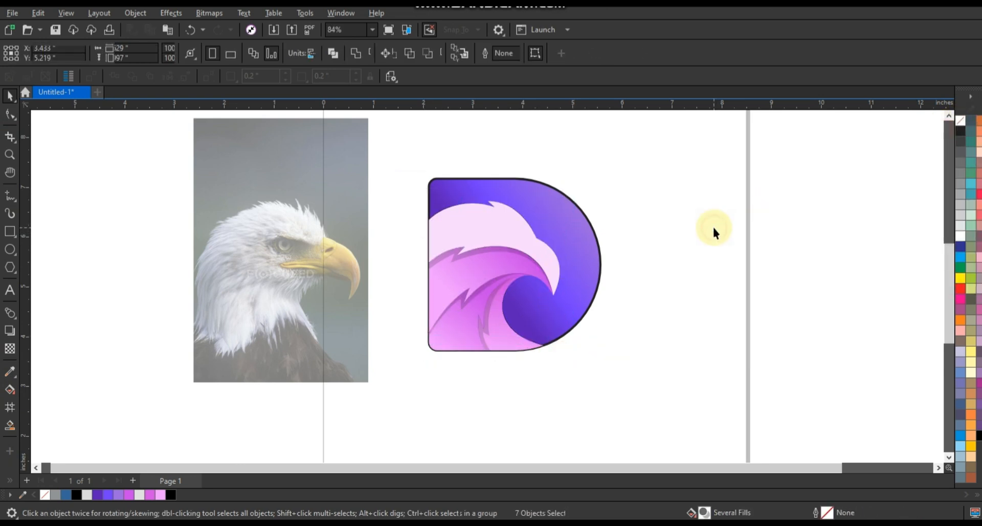
Try dark purple #5B1FB5 as the fill of the three transparent feather strips
{"action": "left_click", "coordinate": [487, 332]}
{"action": "left_click", "coordinate": [461, 268], "text": "shift"}
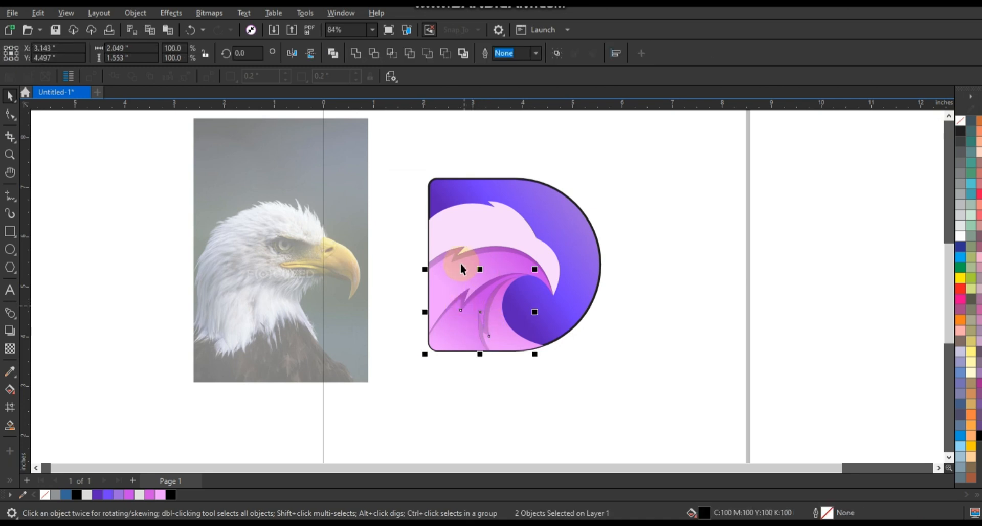
{"action": "left_click", "coordinate": [457, 263], "text": "shift"}
{"action": "left_click", "coordinate": [98, 495]}
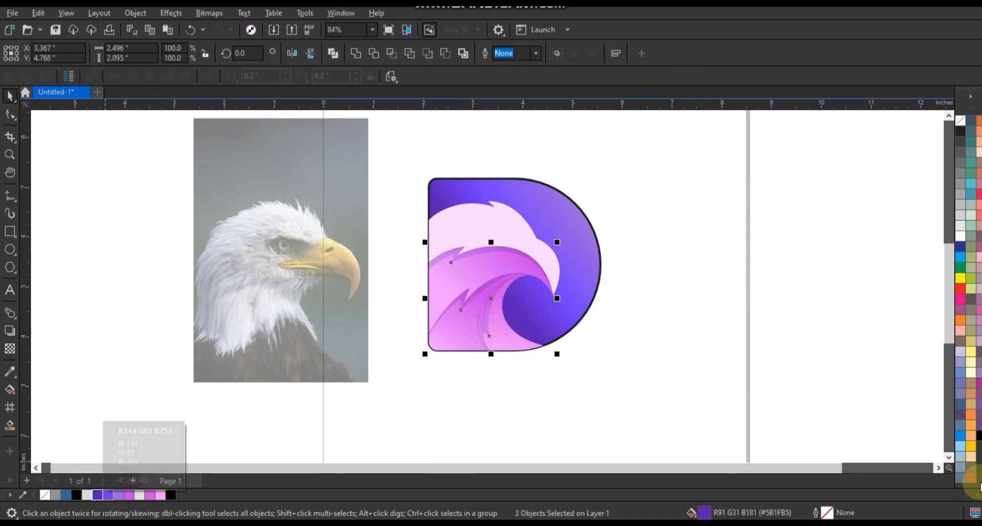
{"action": "left_click", "coordinate": [593, 391]}
Draw a straight 3 pt line about 1.18 in tall from the beak tip down past the D's lower edge
{"action": "left_click", "coordinate": [9, 155]}
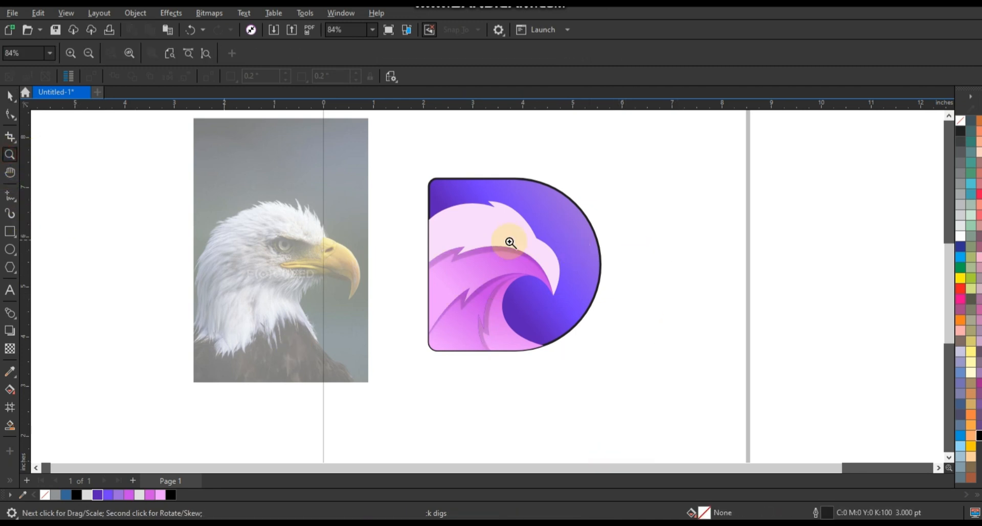
{"action": "left_click_drag", "start_coordinate": [443, 193], "coordinate": [630, 401]}
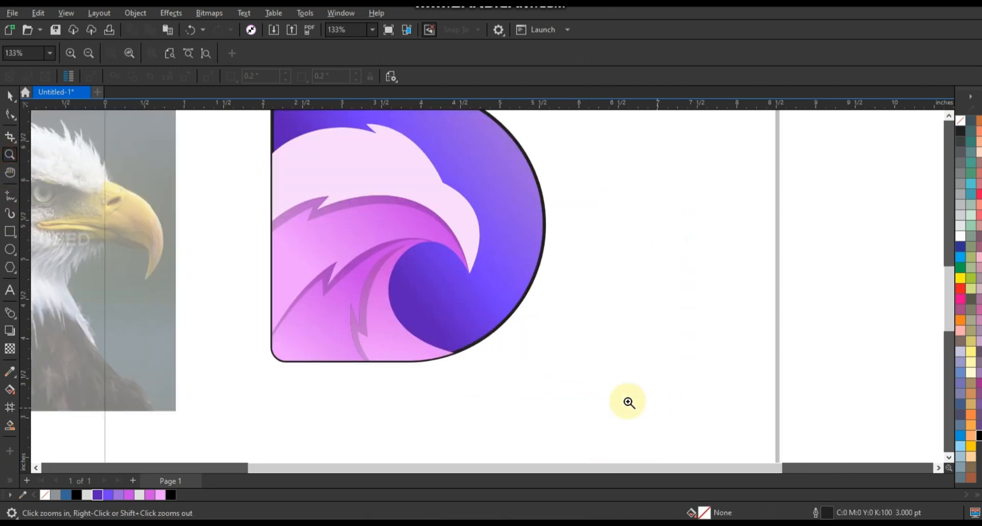
{"action": "left_click", "coordinate": [9, 196]}
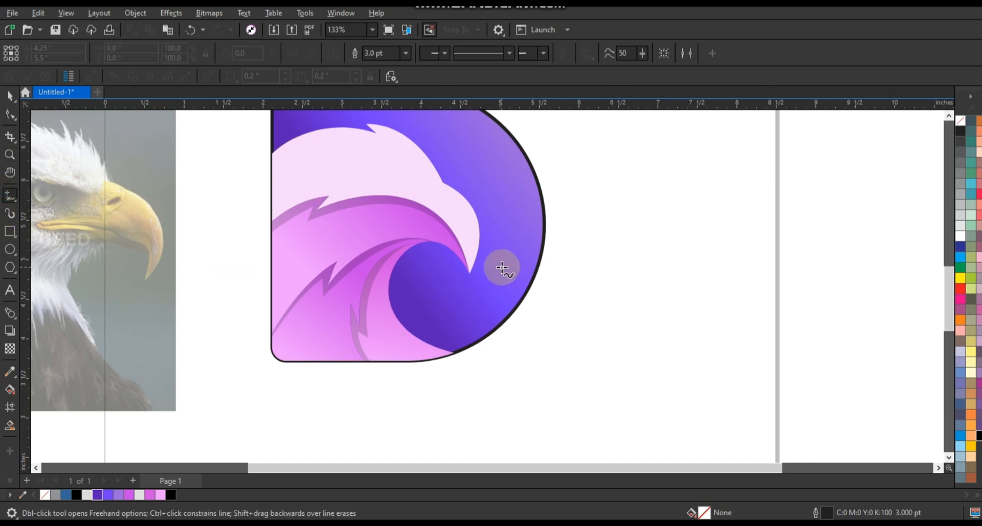
{"action": "left_click", "coordinate": [469, 272]}
{"action": "left_click", "coordinate": [458, 364]}
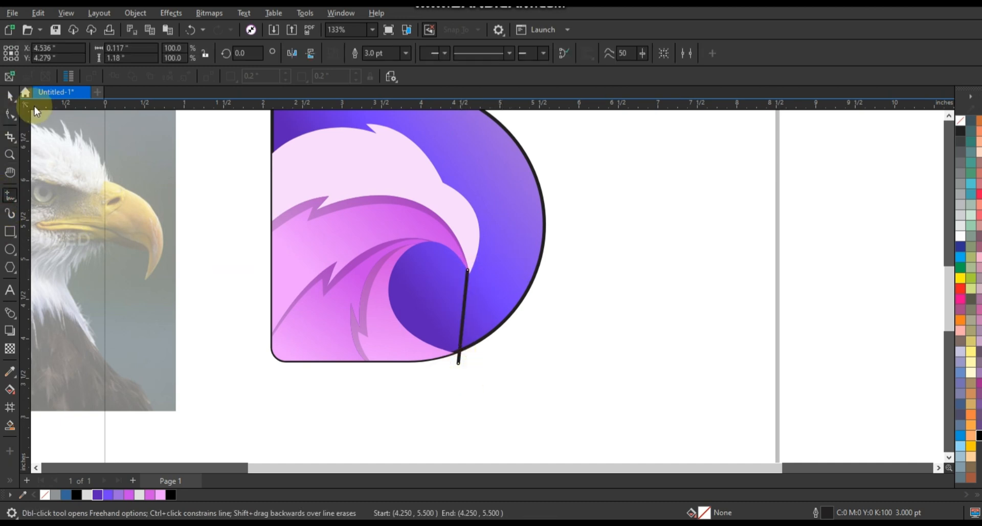
Bend the line into an arc just inside the throat's round edge and place its lower end just outside the D's border
{"action": "left_click", "coordinate": [10, 116]}
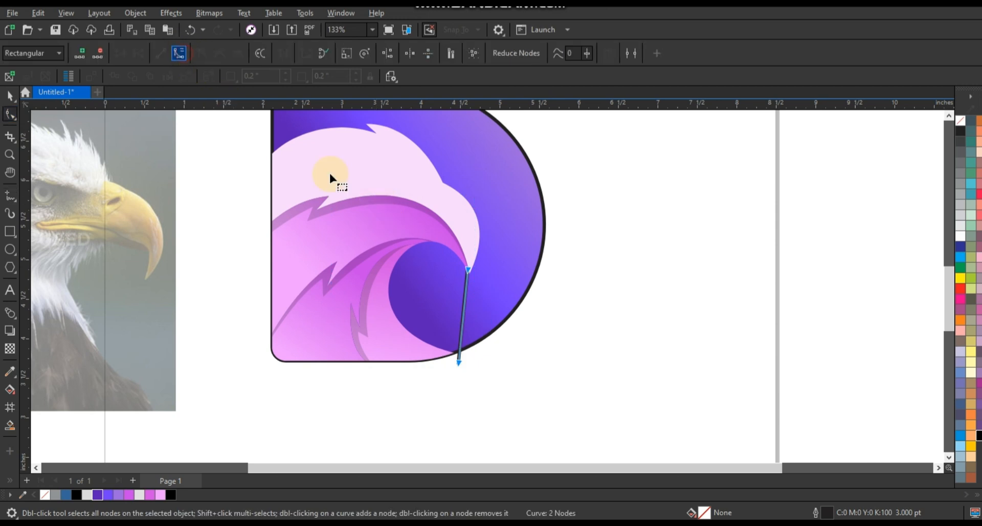
{"action": "left_click", "coordinate": [468, 301]}
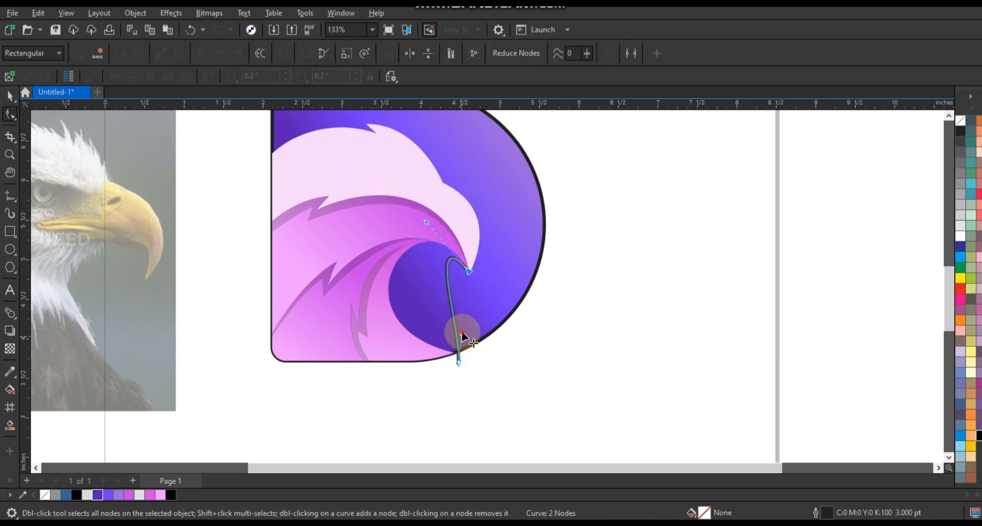
{"action": "left_click_drag", "start_coordinate": [461, 330], "coordinate": [357, 319]}
{"action": "left_click_drag", "start_coordinate": [462, 364], "coordinate": [469, 350]}
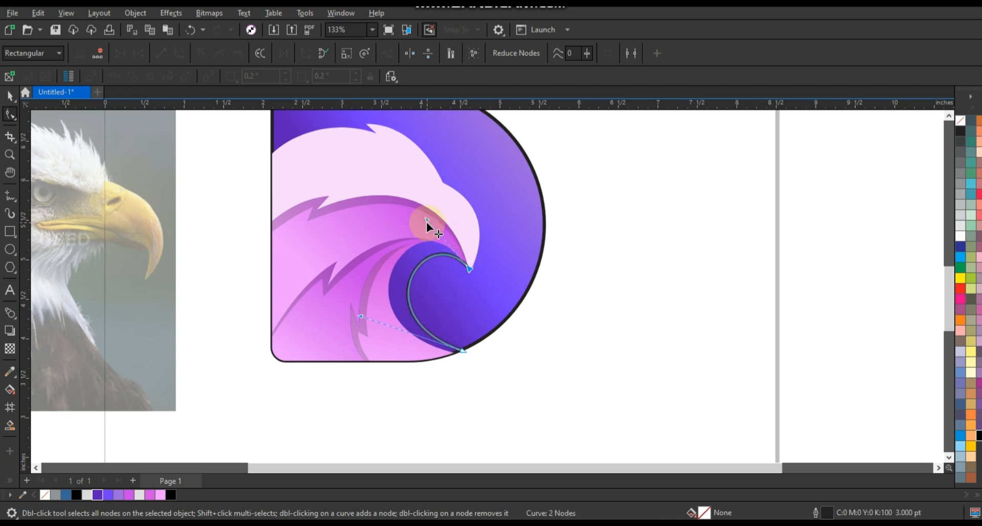
{"action": "left_click_drag", "start_coordinate": [426, 224], "coordinate": [422, 206]}
{"action": "mouse_move", "coordinate": [354, 308]}
{"action": "left_mouse_down"}
{"action": "mouse_move", "coordinate": [358, 317]}
{"action": "mouse_move", "coordinate": [342, 318]}
{"action": "left_mouse_up"}
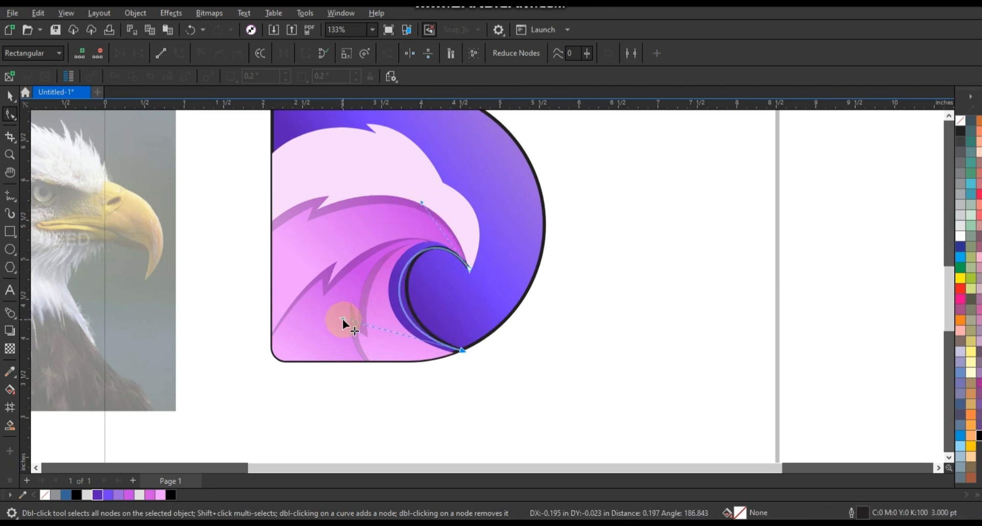
{"action": "left_click_drag", "start_coordinate": [464, 351], "coordinate": [469, 351]}
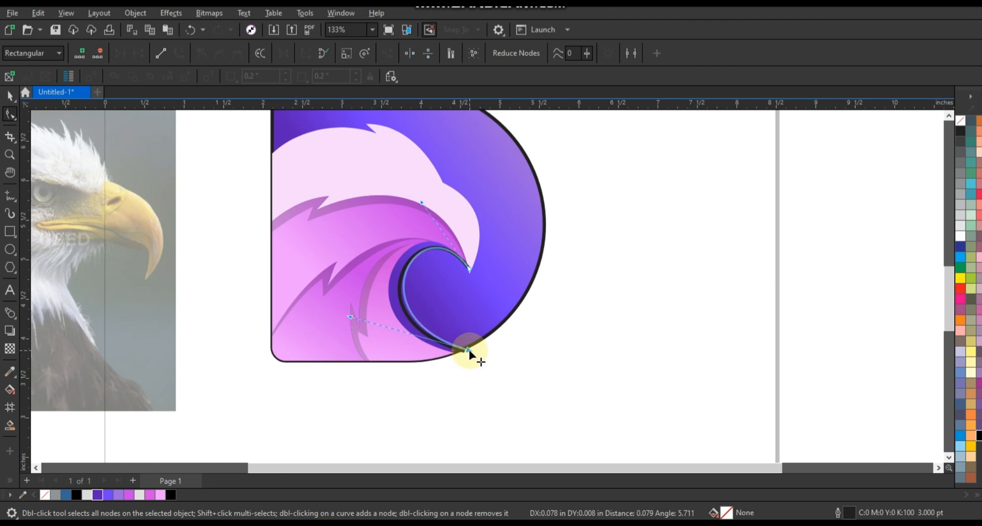
{"action": "left_click_drag", "start_coordinate": [351, 318], "coordinate": [336, 318]}
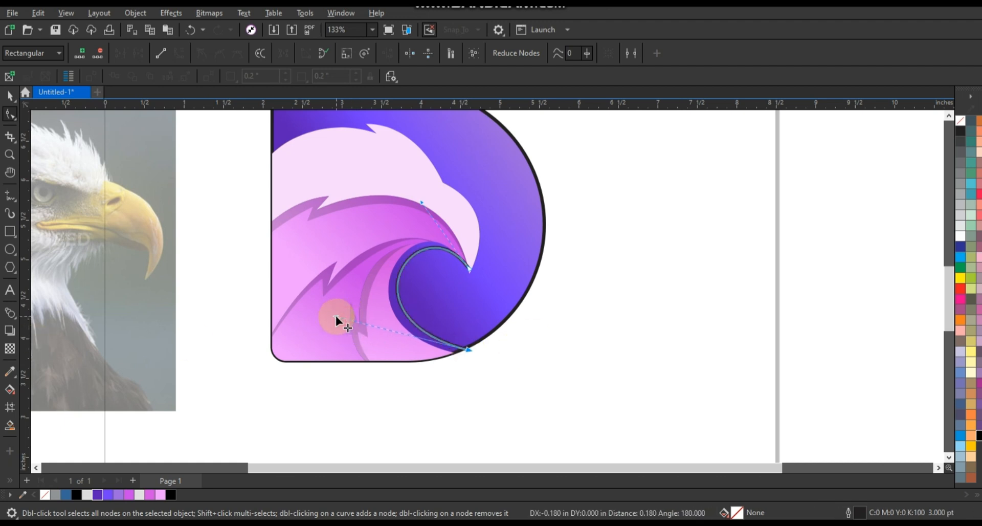
Smart Fill the crescent between the arc and the throat edge with blue #336699 and a 0.5 pt outline, then delete the arc line
{"action": "left_click", "coordinate": [9, 424]}
{"action": "left_click", "coordinate": [422, 337]}
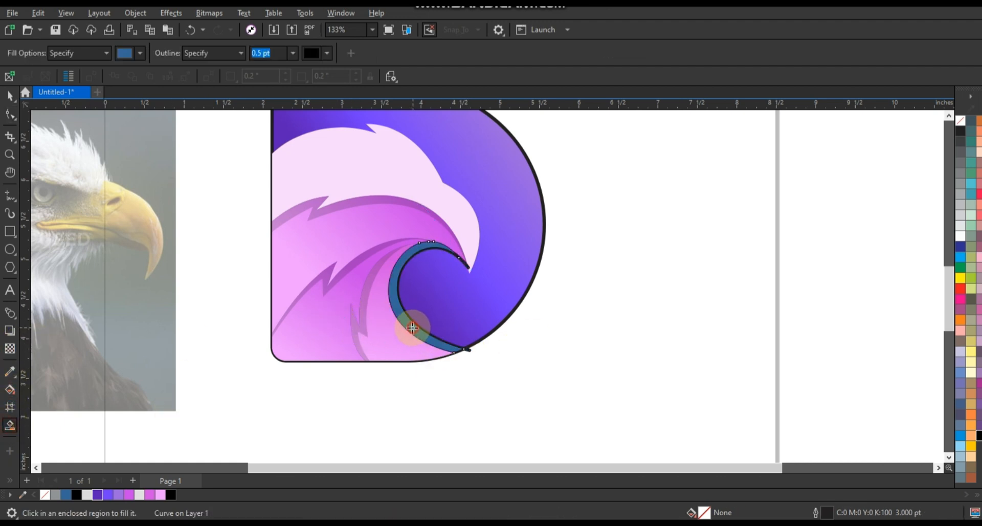
{"action": "left_click", "coordinate": [10, 96]}
{"action": "left_click", "coordinate": [594, 386]}
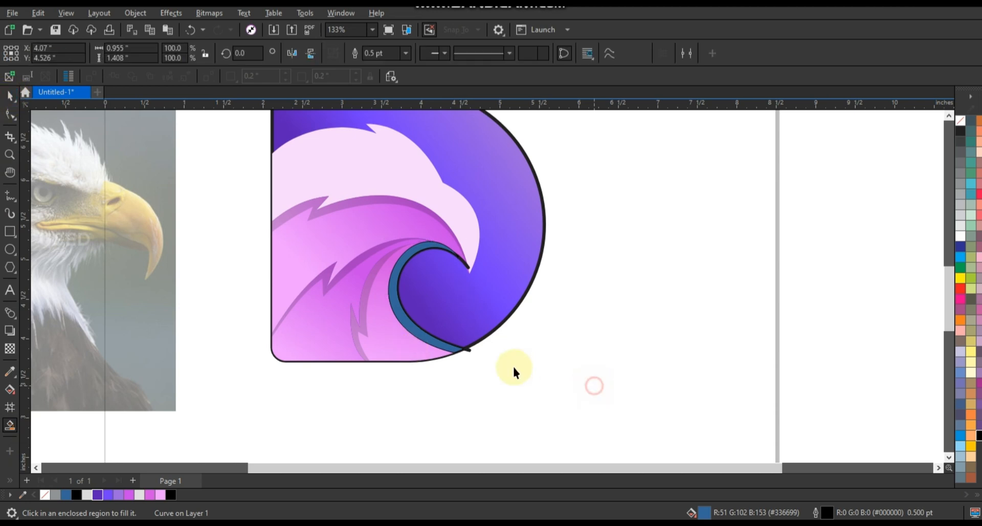
{"action": "left_click", "coordinate": [468, 351]}
Fill the throat crescent with black and give it a uniform transparency of 85
{"action": "left_click", "coordinate": [450, 350]}
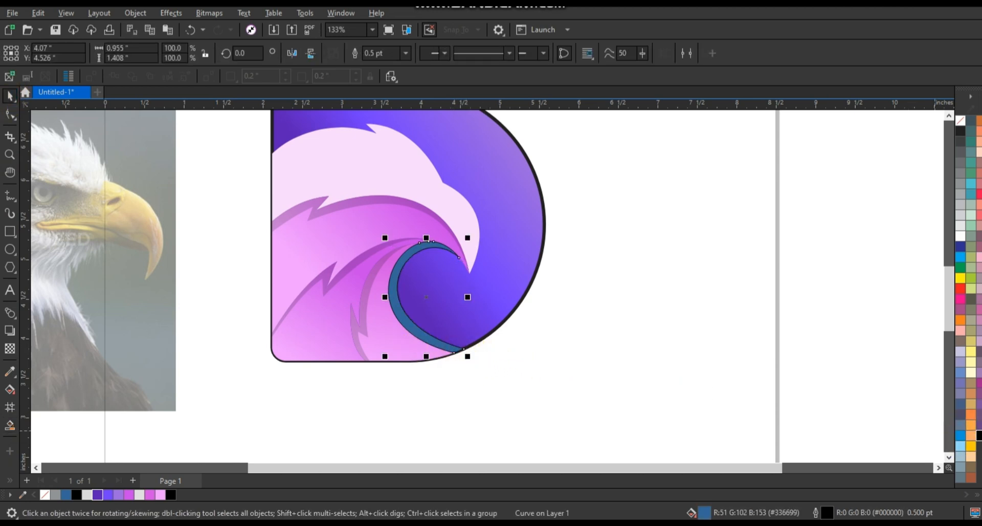
{"action": "left_click", "coordinate": [980, 436]}
{"action": "left_click", "coordinate": [10, 349]}
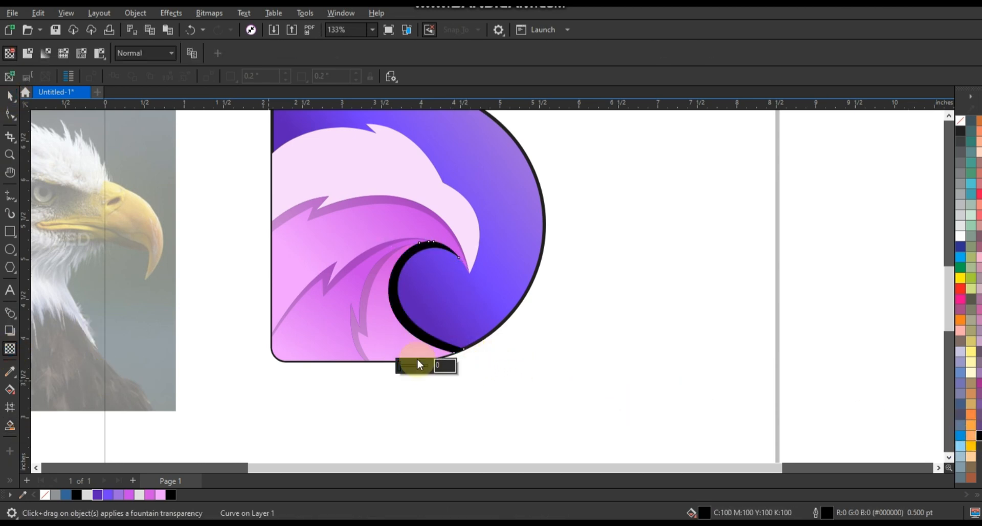
{"action": "left_click", "coordinate": [415, 366]}
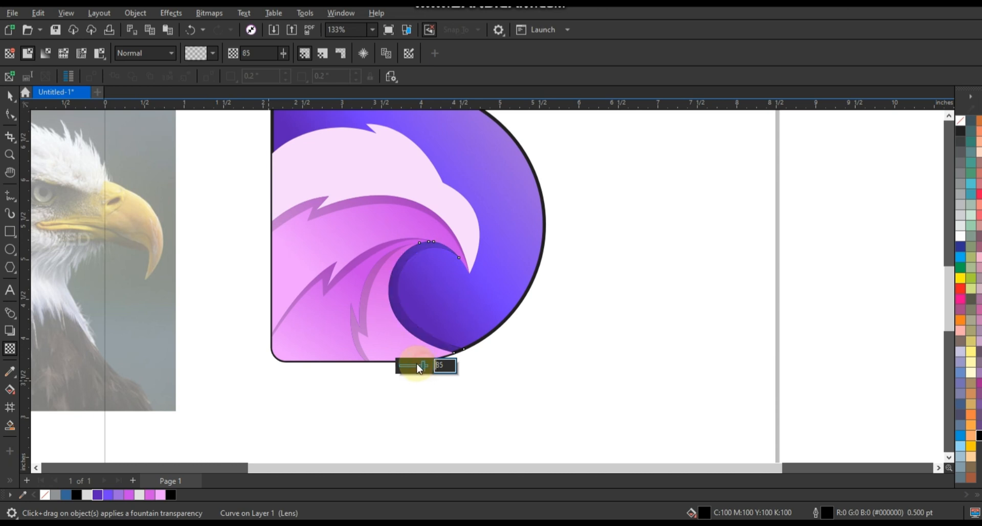
{"action": "left_click", "coordinate": [7, 96]}
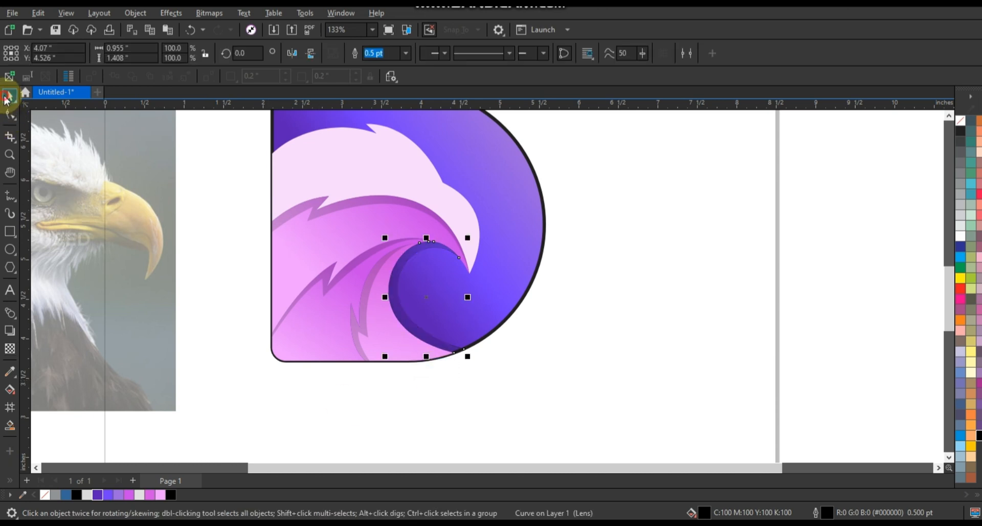
{"action": "left_click", "coordinate": [642, 360]}
Draw a closed triangular eye about 0.39 by 0.27 in behind the brow and stretch its rear corner backward
{"action": "scroll", "coordinate": [643, 360], "scroll_direction": "down", "scroll_amount": 2}
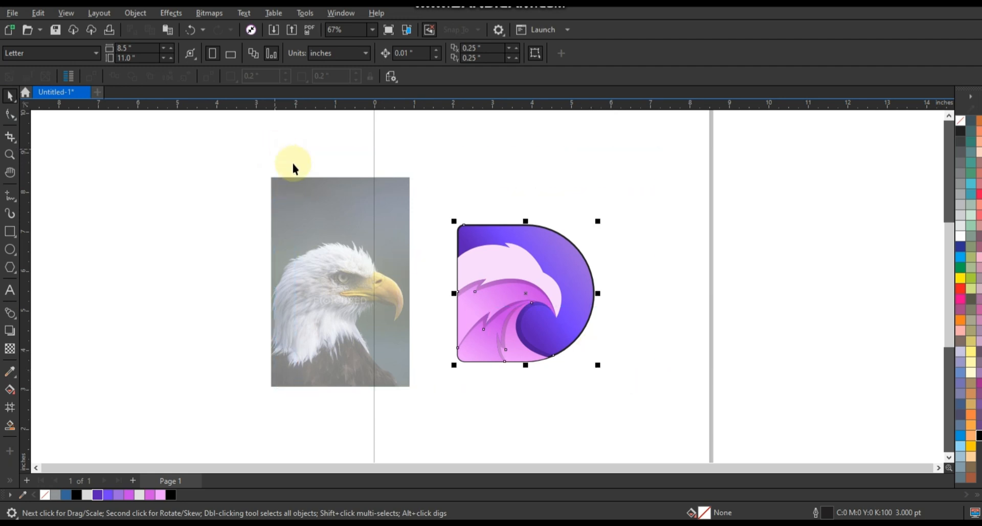
{"action": "key", "text": "shift+F2"}
{"action": "key", "text": "Escape"}
{"action": "left_click", "coordinate": [10, 154]}
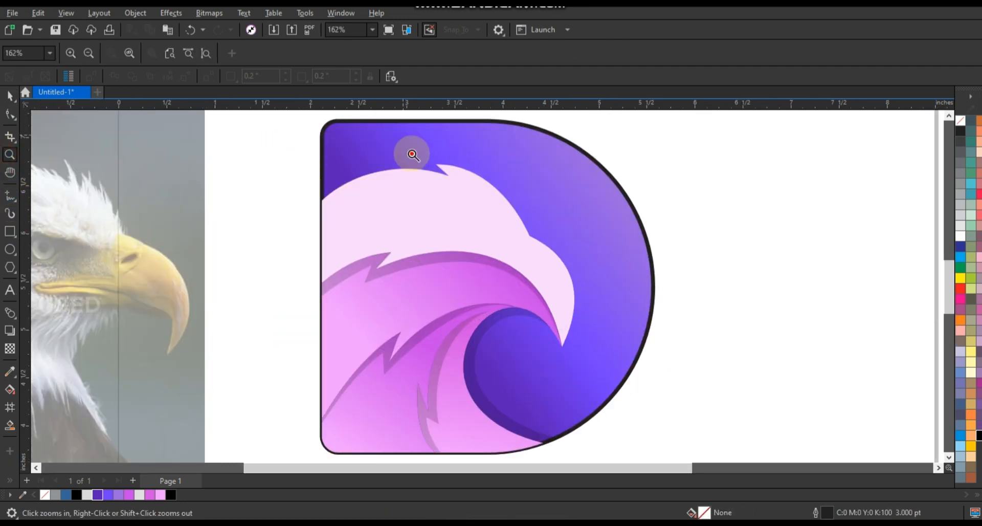
{"action": "left_click_drag", "start_coordinate": [413, 155], "coordinate": [575, 290]}
{"action": "left_click", "coordinate": [9, 196]}
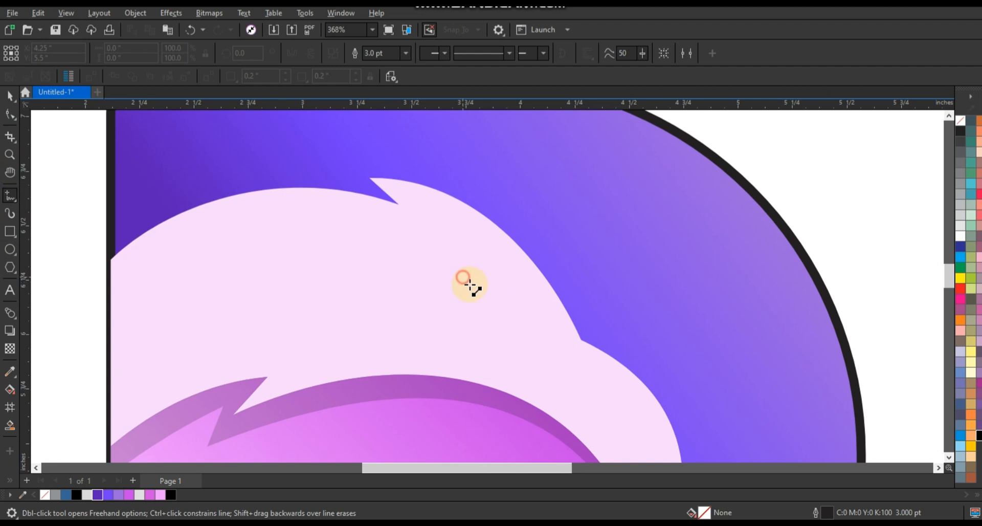
{"action": "left_click", "coordinate": [463, 277]}
{"action": "double_click", "coordinate": [517, 311]}
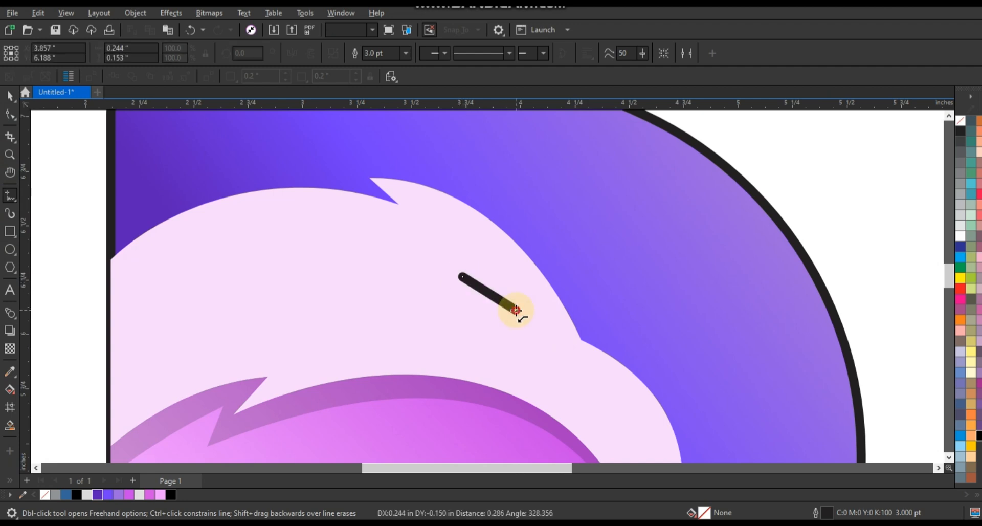
{"action": "double_click", "coordinate": [495, 327]}
{"action": "left_click", "coordinate": [463, 277]}
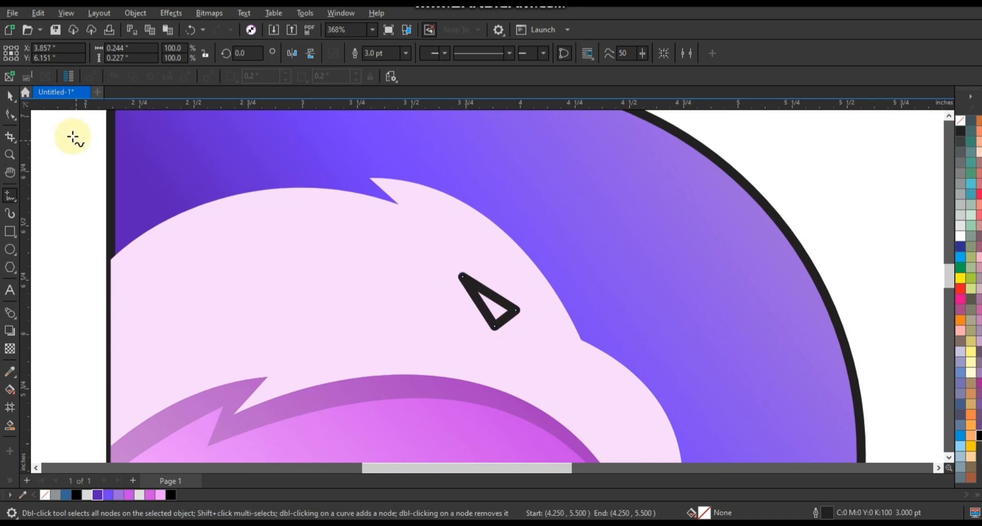
{"action": "left_click", "coordinate": [9, 114]}
{"action": "left_click_drag", "start_coordinate": [463, 277], "coordinate": [431, 266]}
Fill the eye triangle with dark purple #5B1FB5 and remove its outline
{"action": "left_click", "coordinate": [9, 95]}
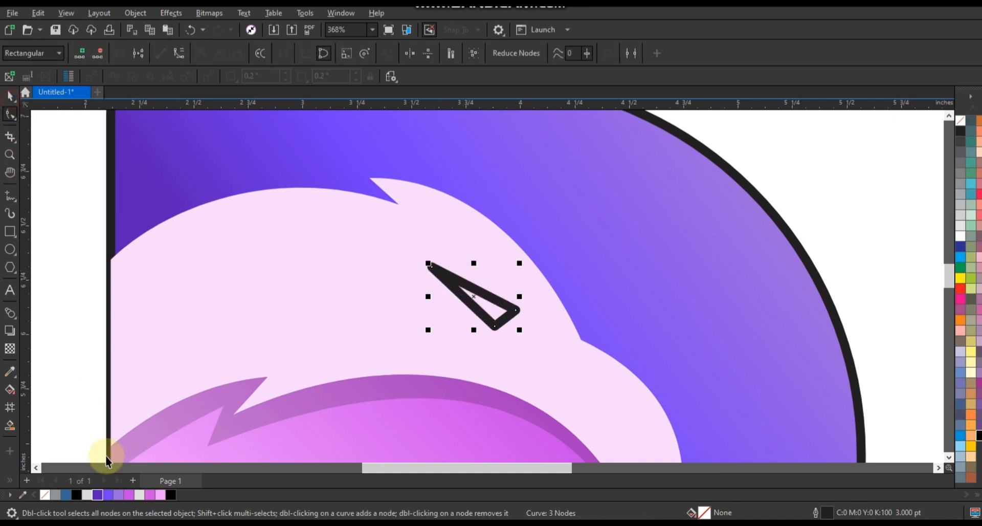
{"action": "left_click", "coordinate": [97, 494]}
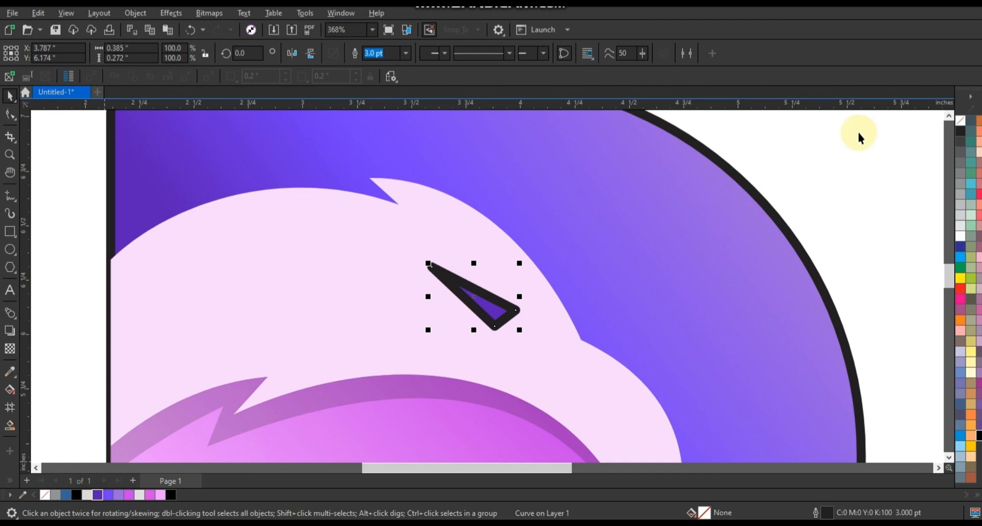
{"action": "right_click", "coordinate": [961, 123]}
{"action": "left_click", "coordinate": [953, 130]}
Apply a linear fountain fill to the eye, running from dark purple #5B1FB5 at the front corner to pink at the rear
{"action": "key", "text": "g"}
{"action": "left_click_drag", "start_coordinate": [496, 314], "coordinate": [459, 278]}
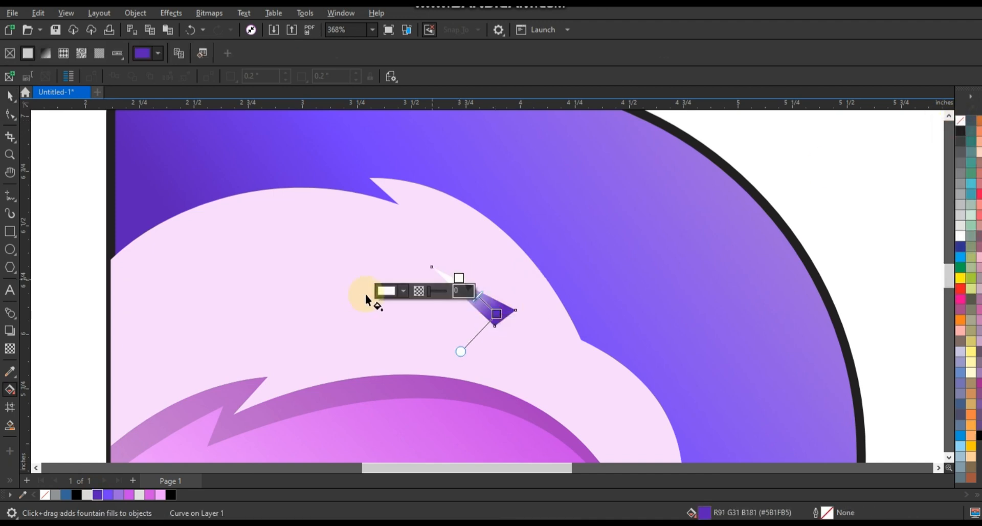
{"action": "left_click_drag", "start_coordinate": [129, 495], "coordinate": [475, 295]}
{"action": "left_click_drag", "start_coordinate": [496, 313], "coordinate": [508, 325]}
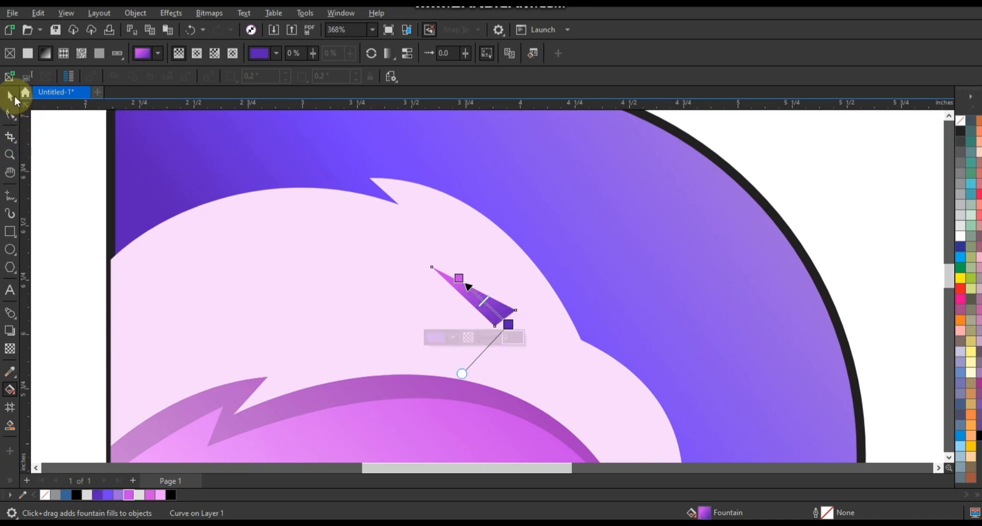
Scale the eye down to about 0.36 by 0.26 in and nudge it slightly down and backward
{"action": "left_click", "coordinate": [11, 96]}
{"action": "left_click_drag", "start_coordinate": [518, 264], "coordinate": [515, 266]}
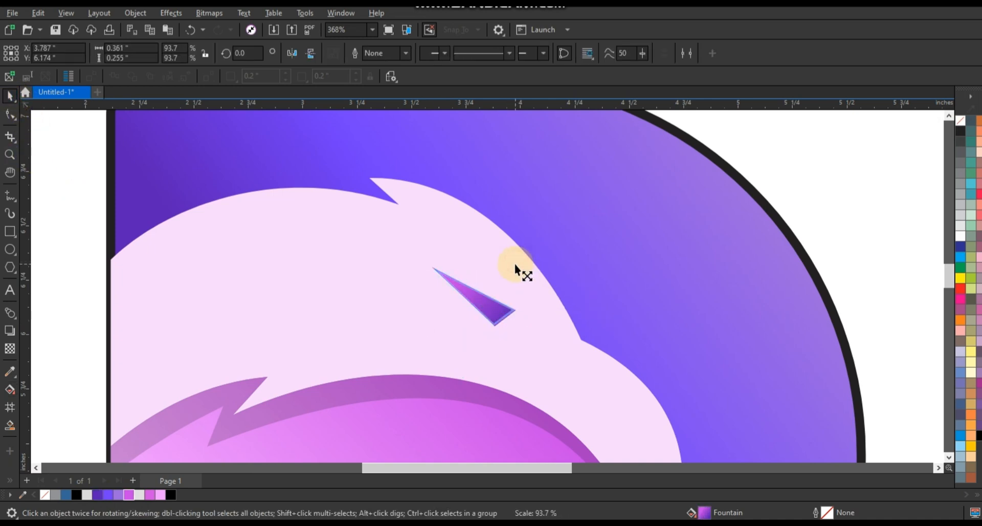
{"action": "key", "text": "Down"}
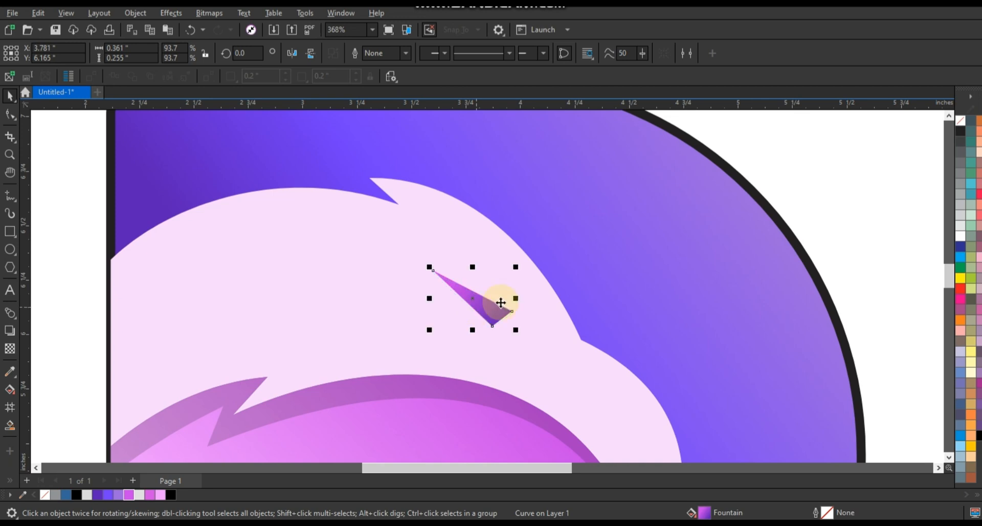
{"action": "left_click", "coordinate": [607, 277]}
{"action": "scroll", "coordinate": [538, 266], "scroll_direction": "down", "scroll_amount": 2}
{"action": "left_click", "coordinate": [612, 270]}
{"action": "left_click", "coordinate": [609, 271]}
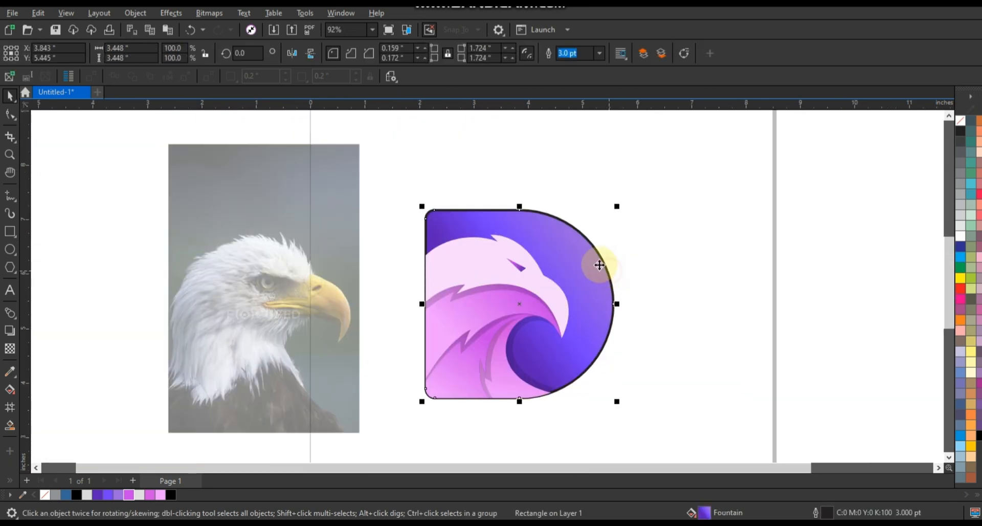
{"action": "key", "text": "shift+F2"}
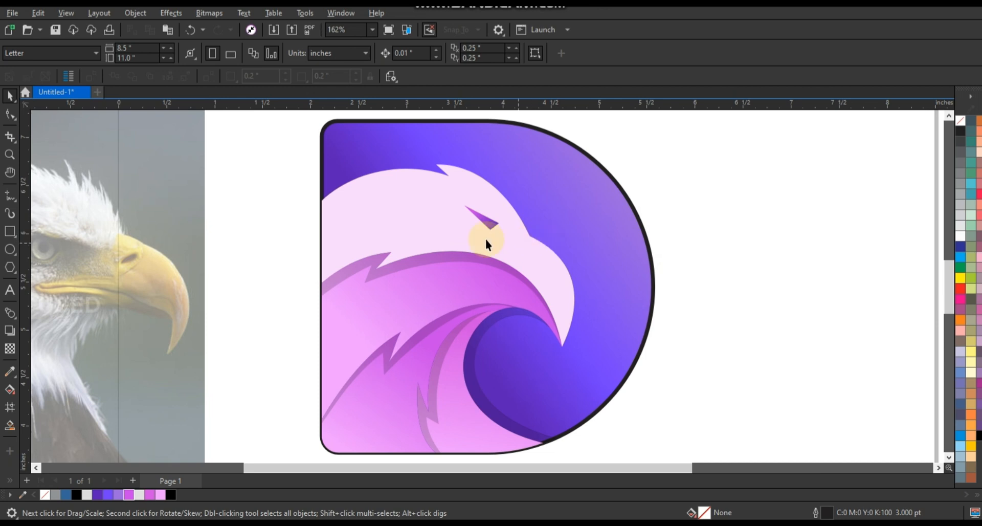
Remove the outline from the dark purple crescent above the eagle's head
{"action": "left_click", "coordinate": [495, 227]}
{"action": "right_click", "coordinate": [961, 121]}
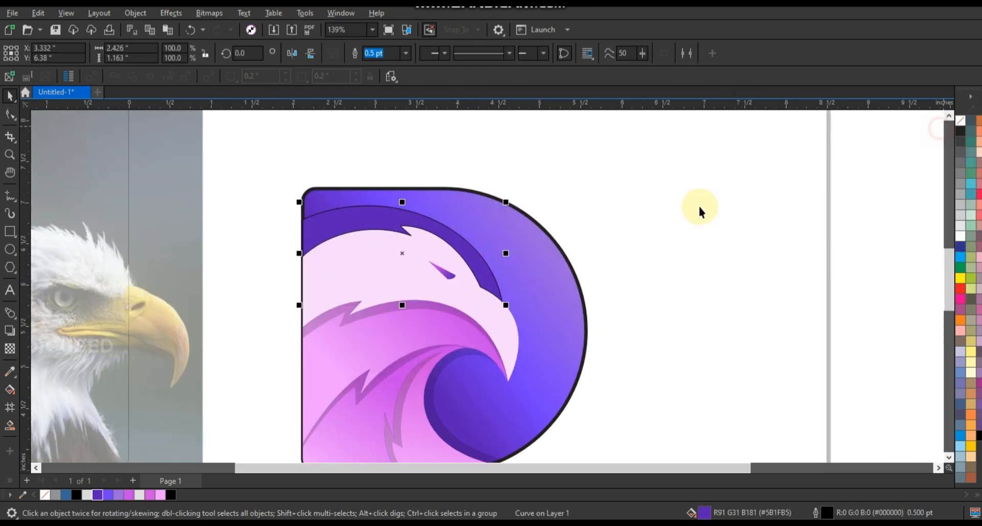
{"action": "left_click", "coordinate": [701, 207]}
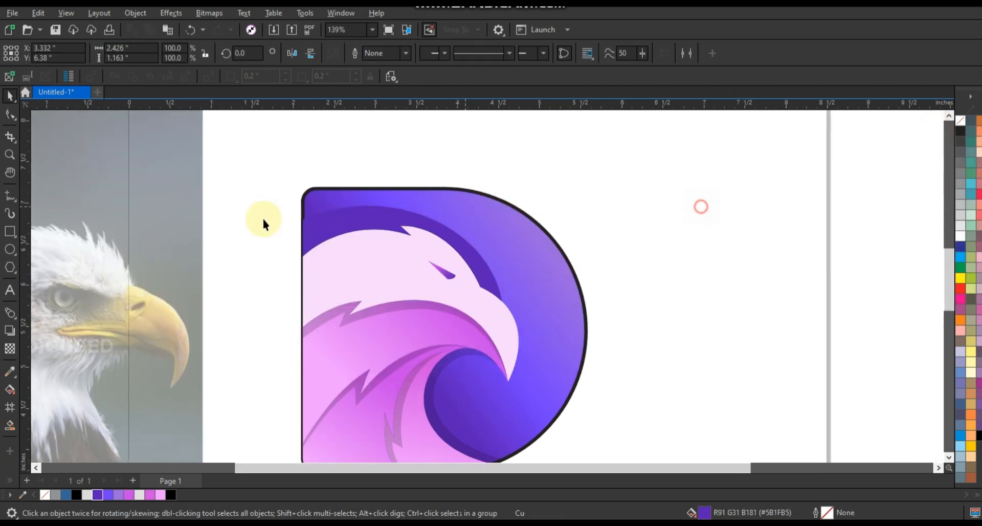
Give the dark purple crescent a linear fountain transparency that fades from its upper edge down toward the head
{"action": "left_click", "coordinate": [355, 223]}
{"action": "left_click", "coordinate": [368, 222]}
{"action": "left_click", "coordinate": [9, 350]}
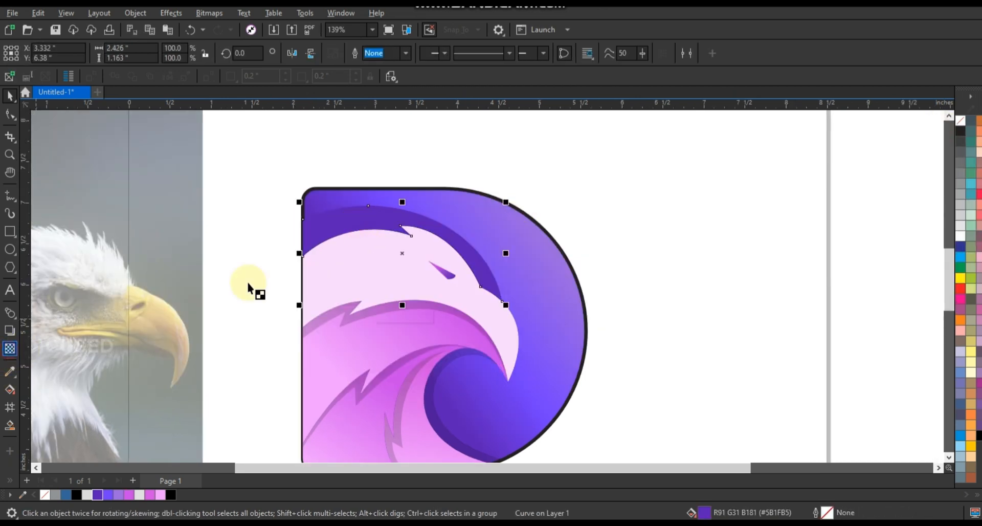
{"action": "left_click_drag", "start_coordinate": [409, 198], "coordinate": [404, 241]}
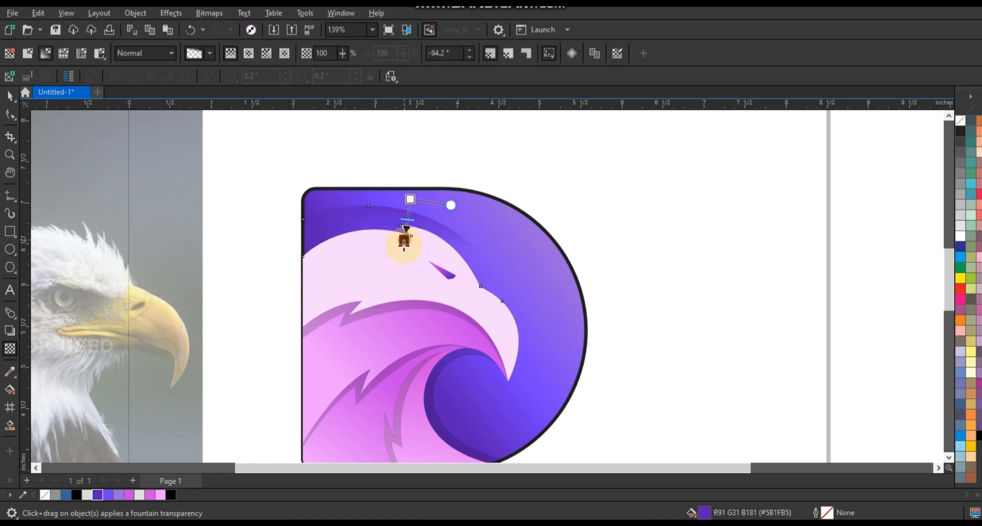
{"action": "left_click", "coordinate": [10, 96]}
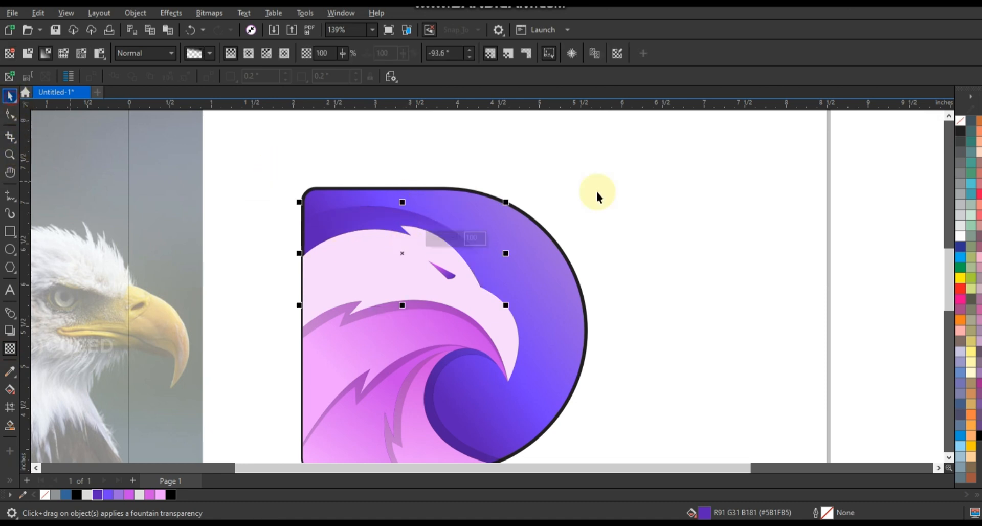
{"action": "left_click", "coordinate": [597, 189]}
Remove the 3 pt outline from the D-shaped background
{"action": "left_click", "coordinate": [553, 242]}
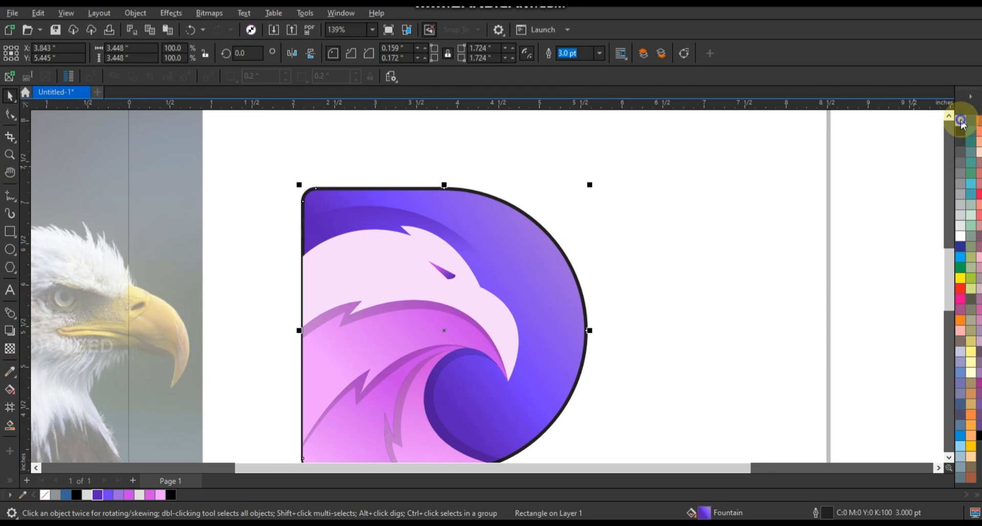
{"action": "right_click", "coordinate": [962, 122]}
{"action": "left_click", "coordinate": [934, 128]}
{"action": "left_click", "coordinate": [732, 189]}
Move the eagle reference photo about 1.1 in farther away from the logo and slightly up
{"action": "scroll", "coordinate": [598, 202], "scroll_direction": "down", "scroll_amount": 2}
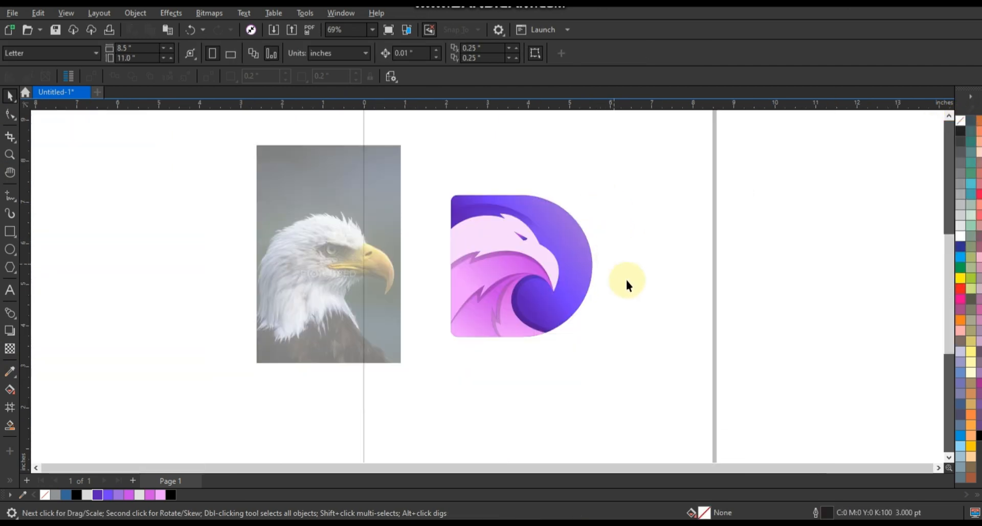
{"action": "left_click_drag", "start_coordinate": [366, 278], "coordinate": [322, 266]}
{"action": "left_click", "coordinate": [397, 335]}
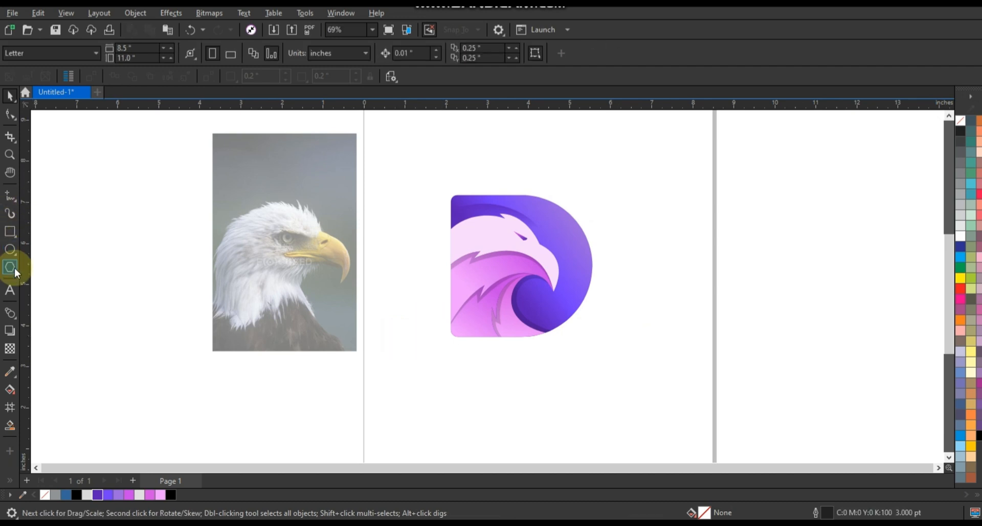
Add the artistic text "DAEGLE" beside the lower edge of the eagle photo
{"action": "left_click", "coordinate": [9, 290]}
{"action": "left_click", "coordinate": [117, 361]}
{"action": "type", "text": "DAEGLE"}
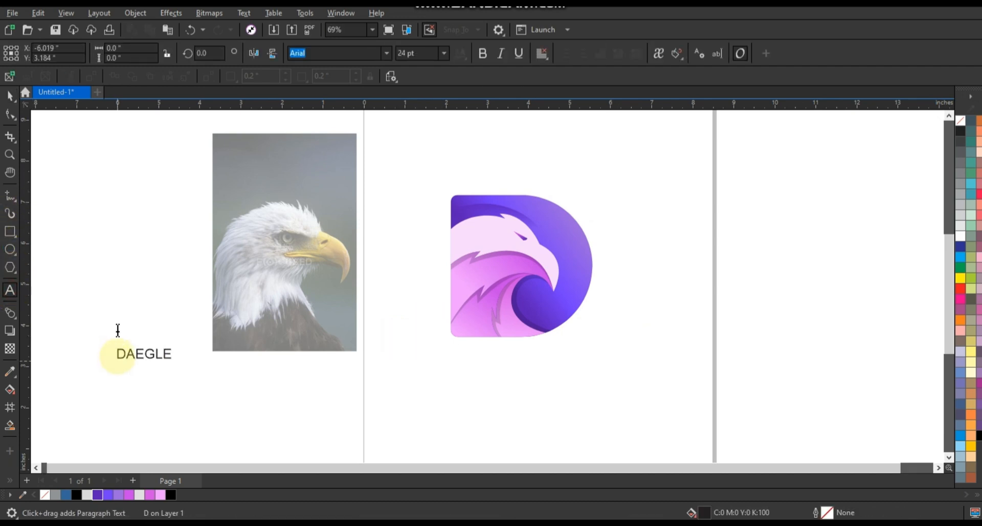
{"action": "left_click", "coordinate": [10, 95]}
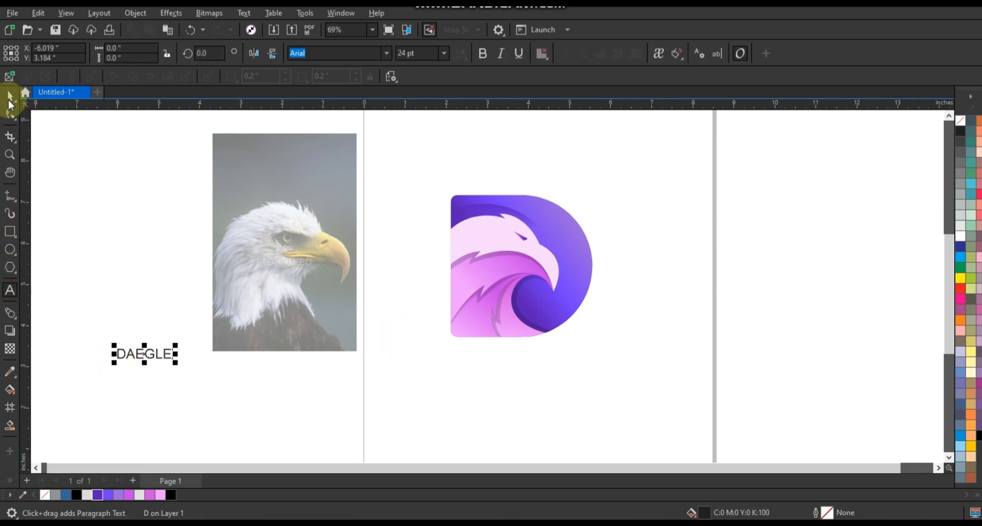
Make the DAEGLE text bold, set its font to Arial Rounded MT Bold and enlarge it to about 39 pt
{"action": "left_click", "coordinate": [483, 52]}
{"action": "left_click", "coordinate": [393, 52]}
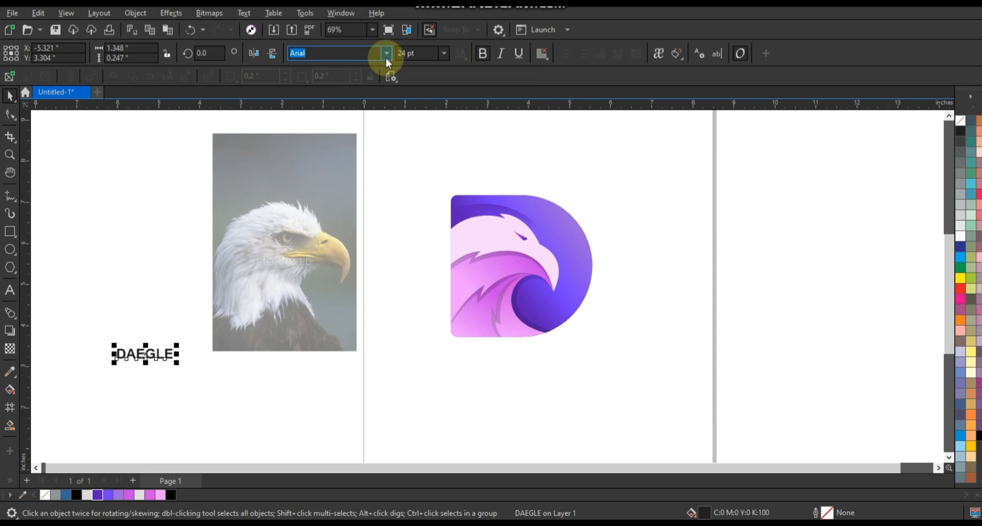
{"action": "left_click", "coordinate": [386, 57]}
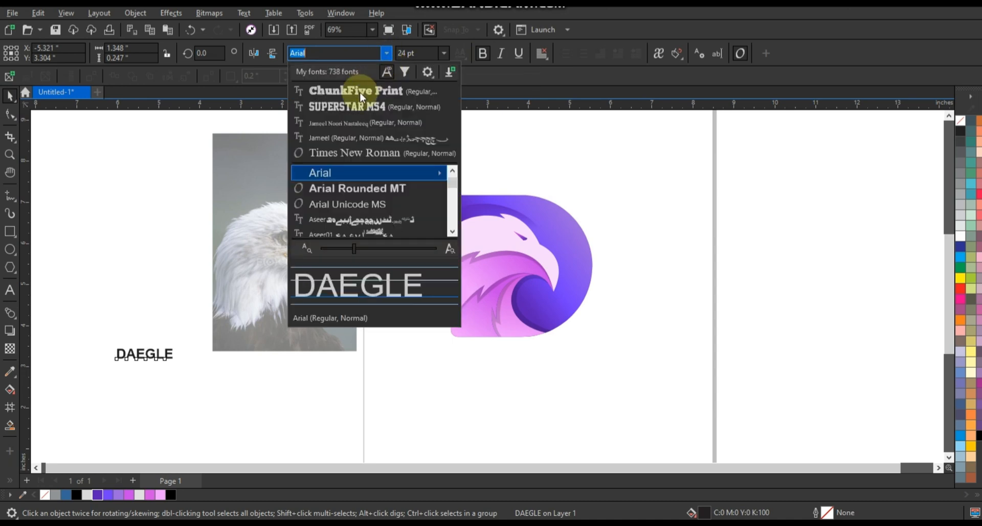
{"action": "left_click", "coordinate": [342, 186]}
{"action": "left_click_drag", "start_coordinate": [182, 369], "coordinate": [210, 387]}
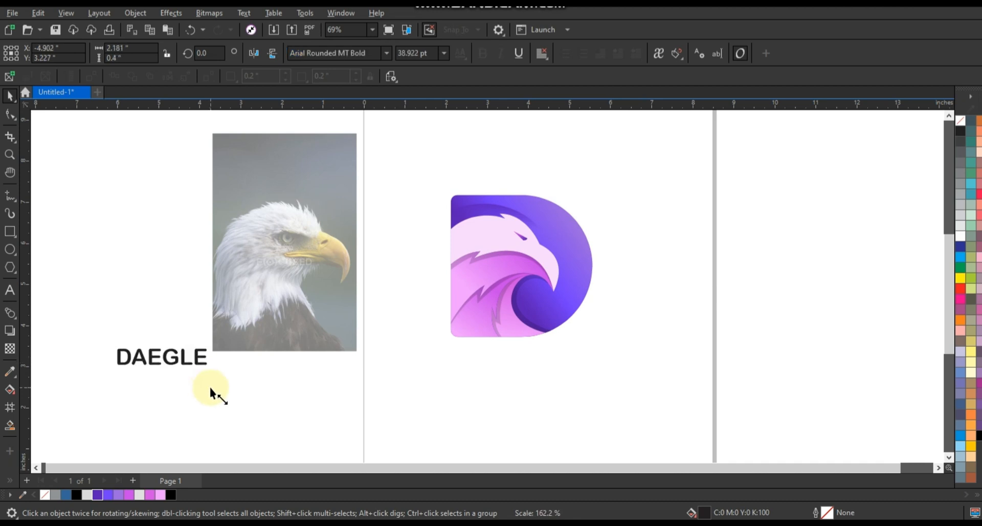